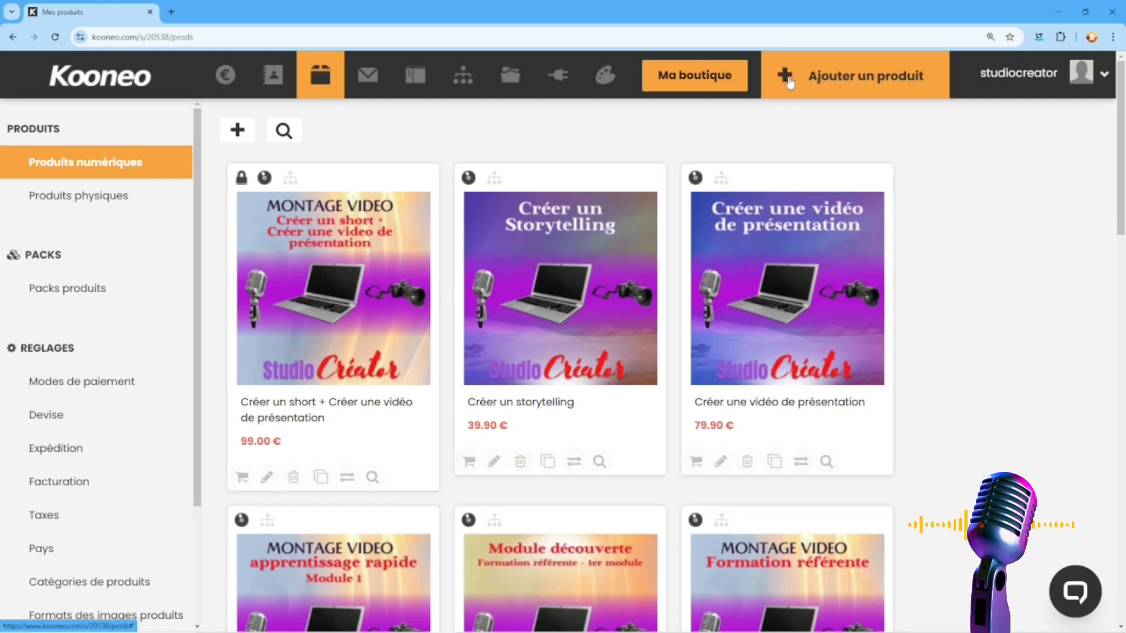
Create a new digital product named "Formation en ligne - développer sa chaine you tube".
click(818, 82)
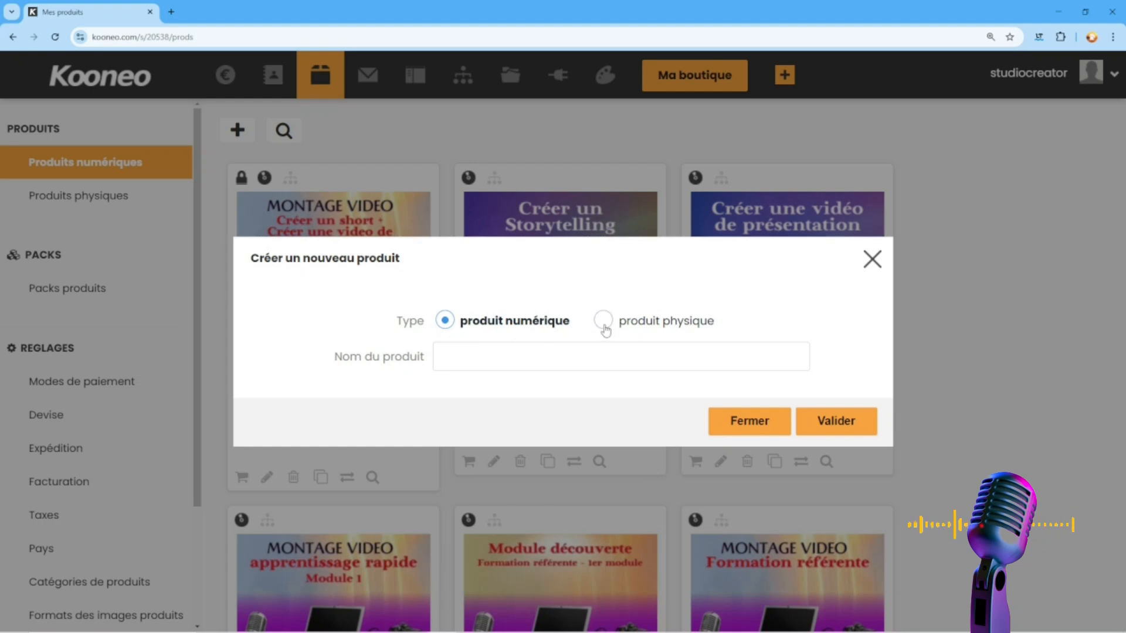
click(475, 366)
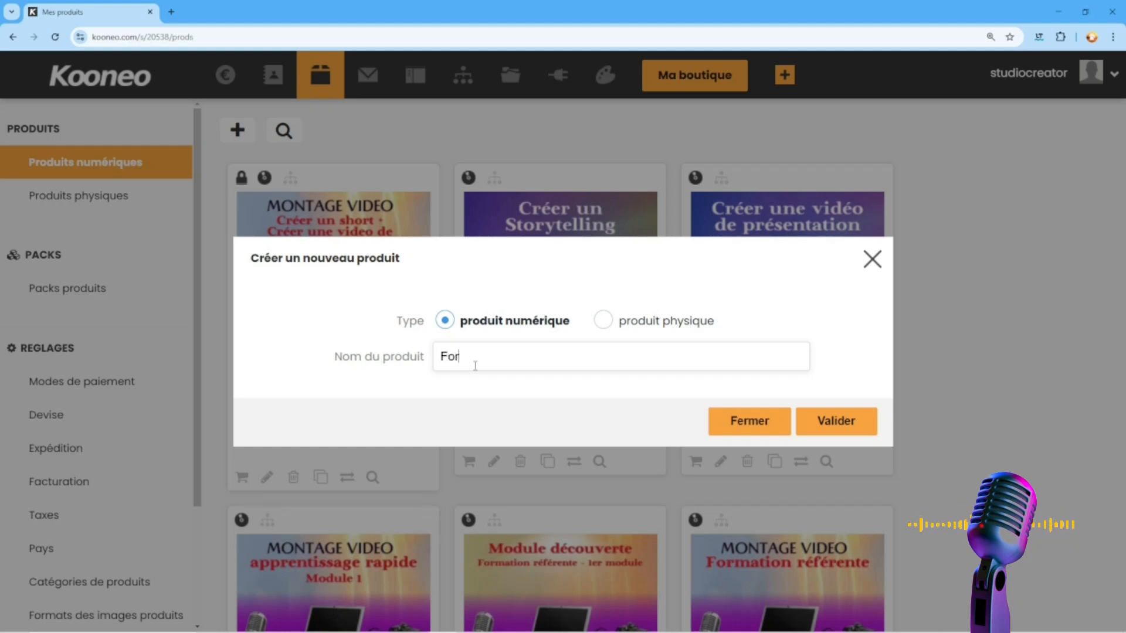
text(Formation en li)
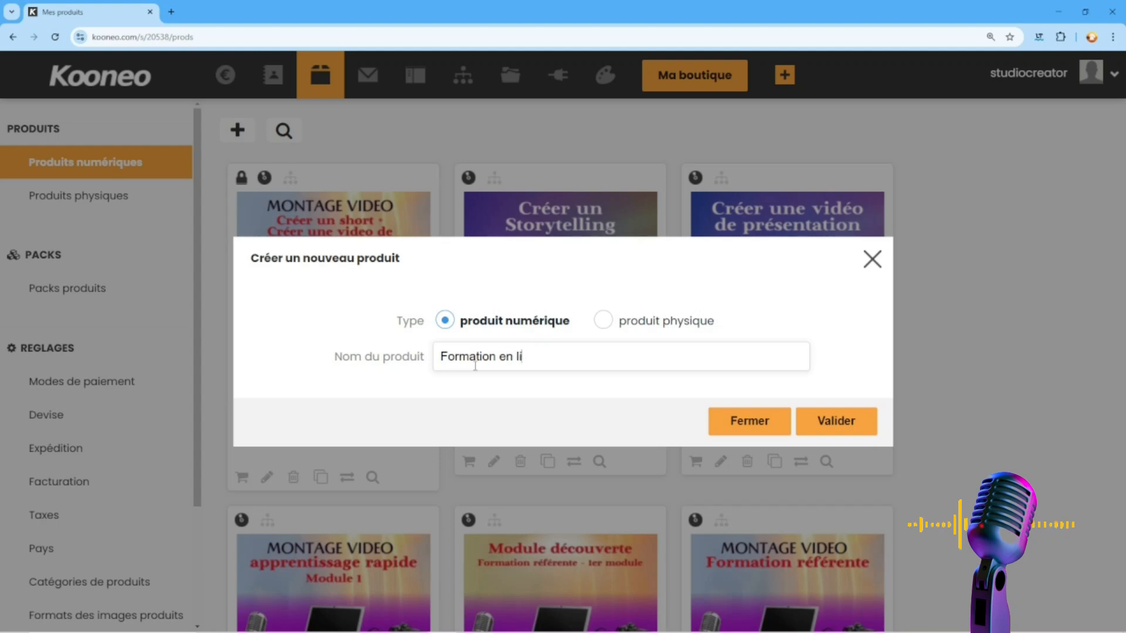
text(gne - développer sa chaine y)
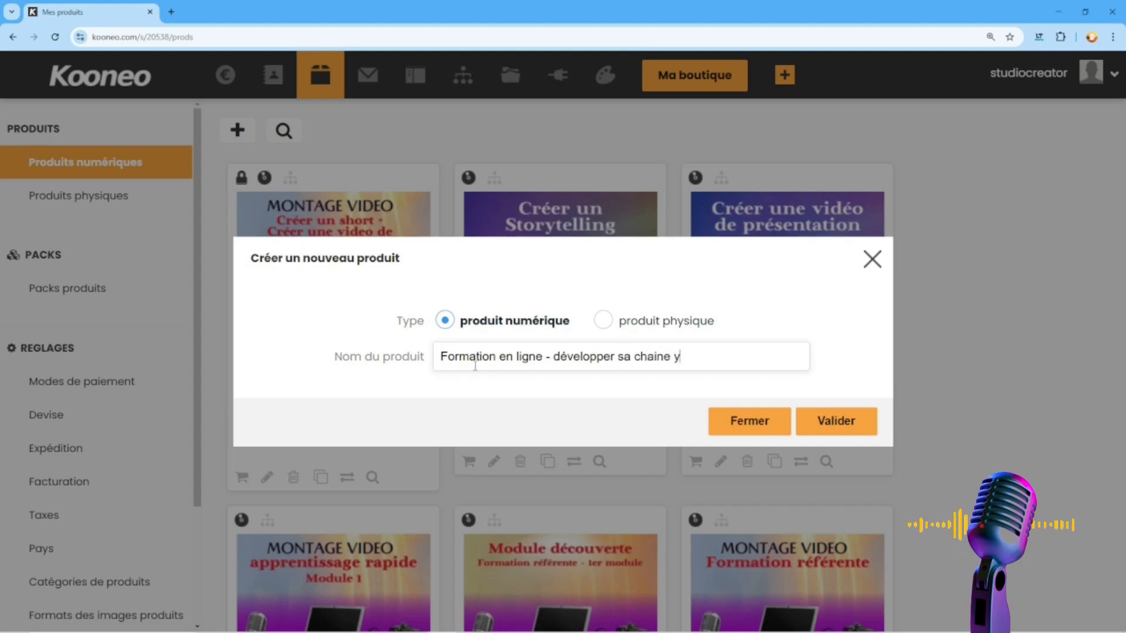
text(ou tube)
click(807, 432)
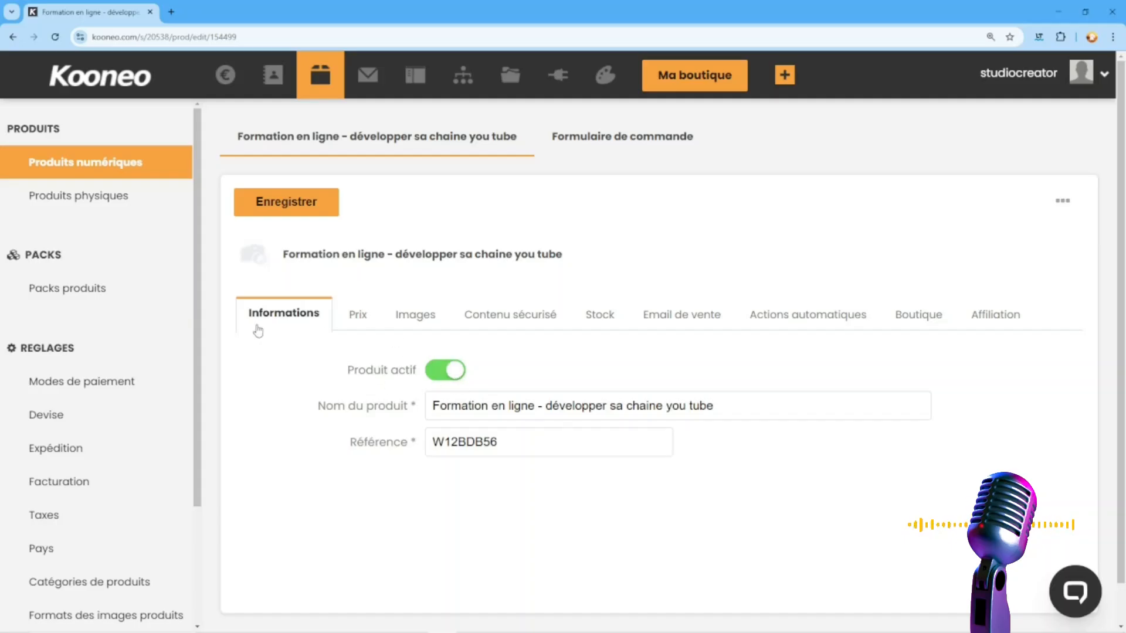
Keep the product active and set its one-time payment price to 199,90.
click(446, 374)
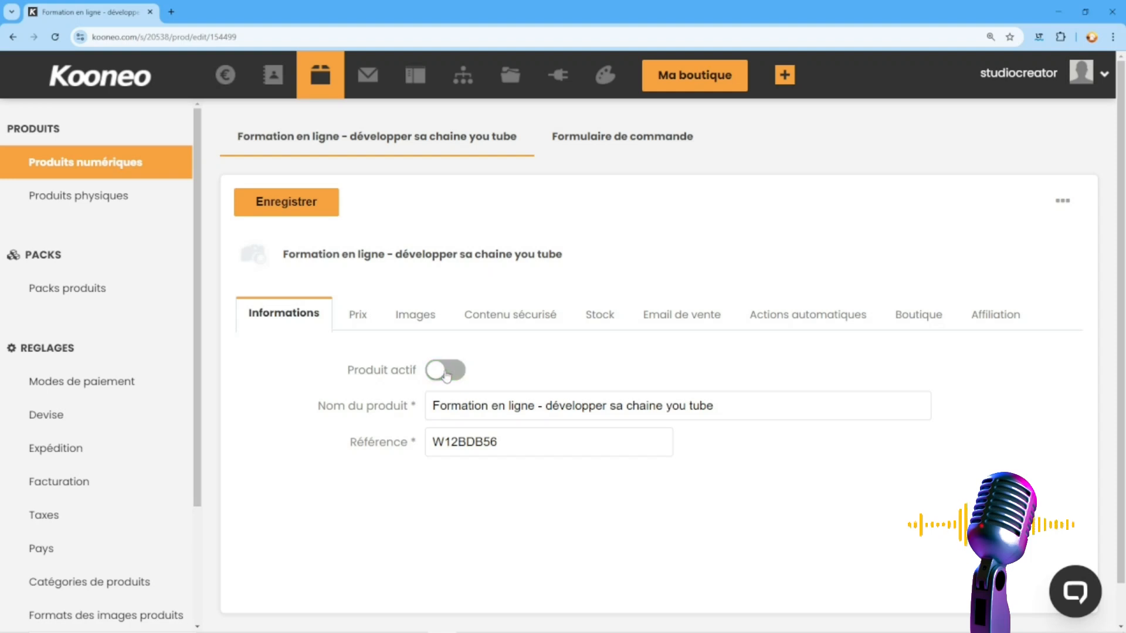
click(447, 374)
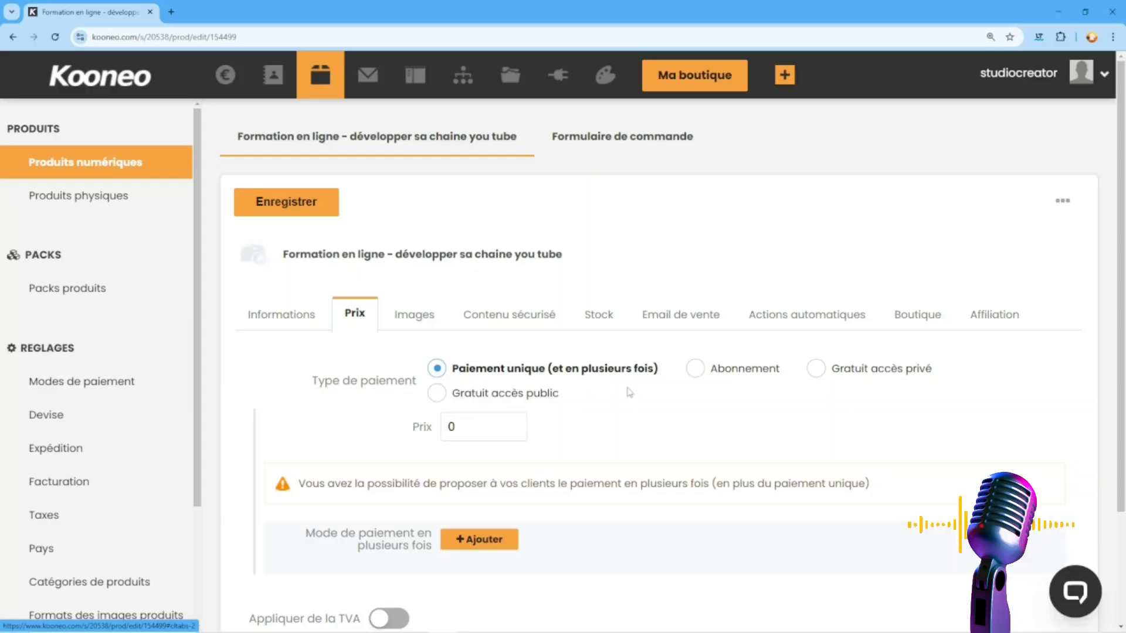
scroll(671, 429, down, 3)
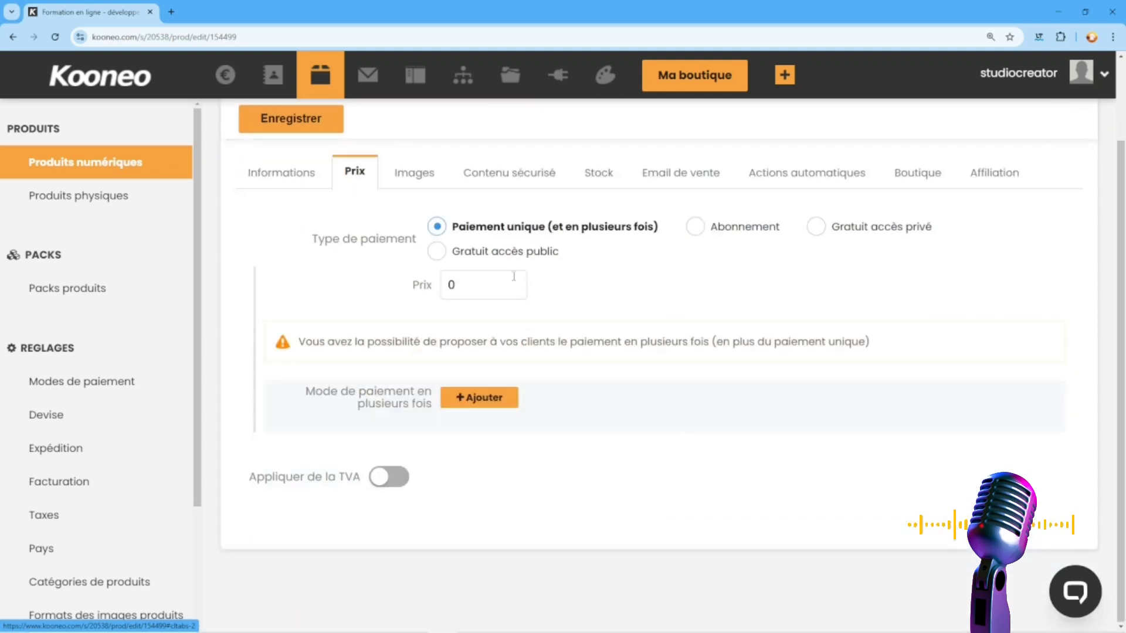
scroll(459, 395, up, 3)
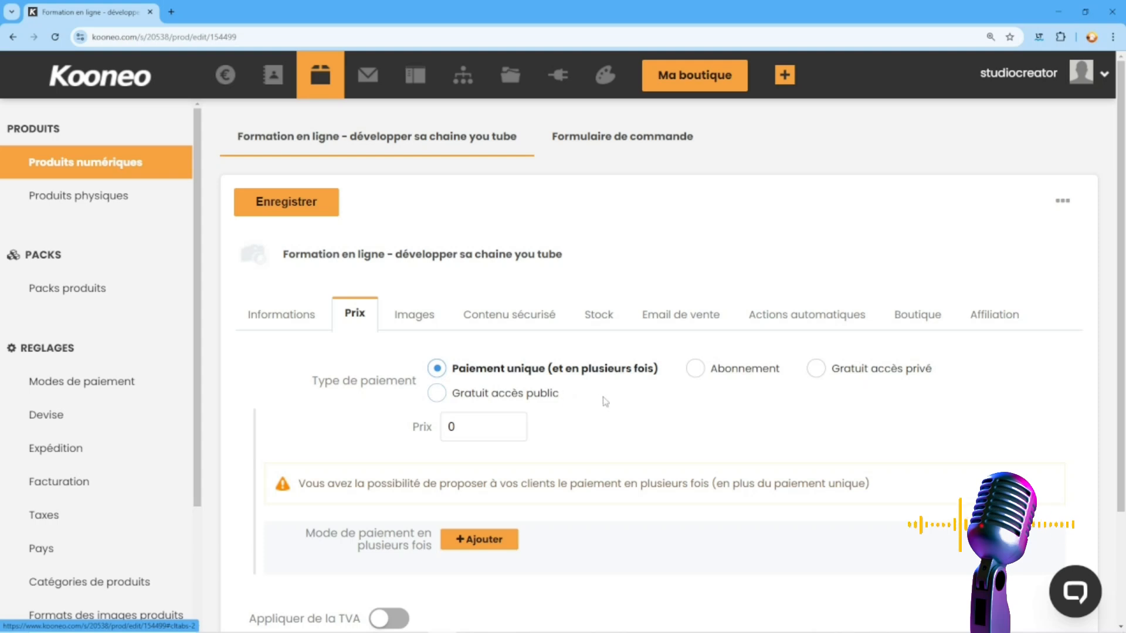
scroll(631, 404, down, 3)
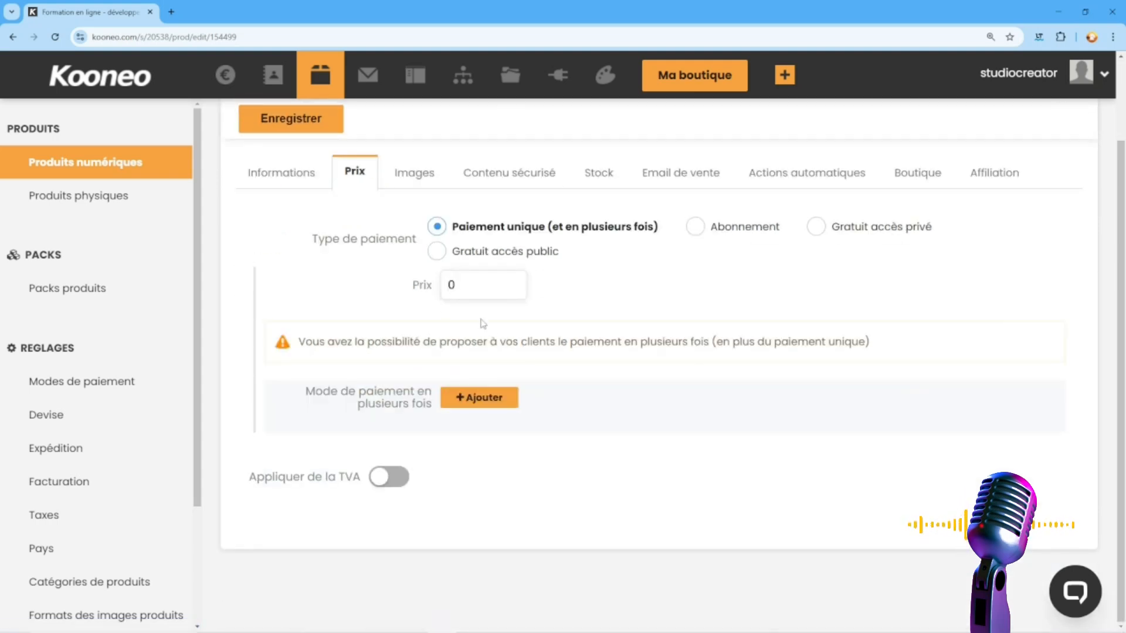
text(199,9)
Add an instalment plan of 4 payments with a total amount of 199.90.
scroll(498, 375, up, 2)
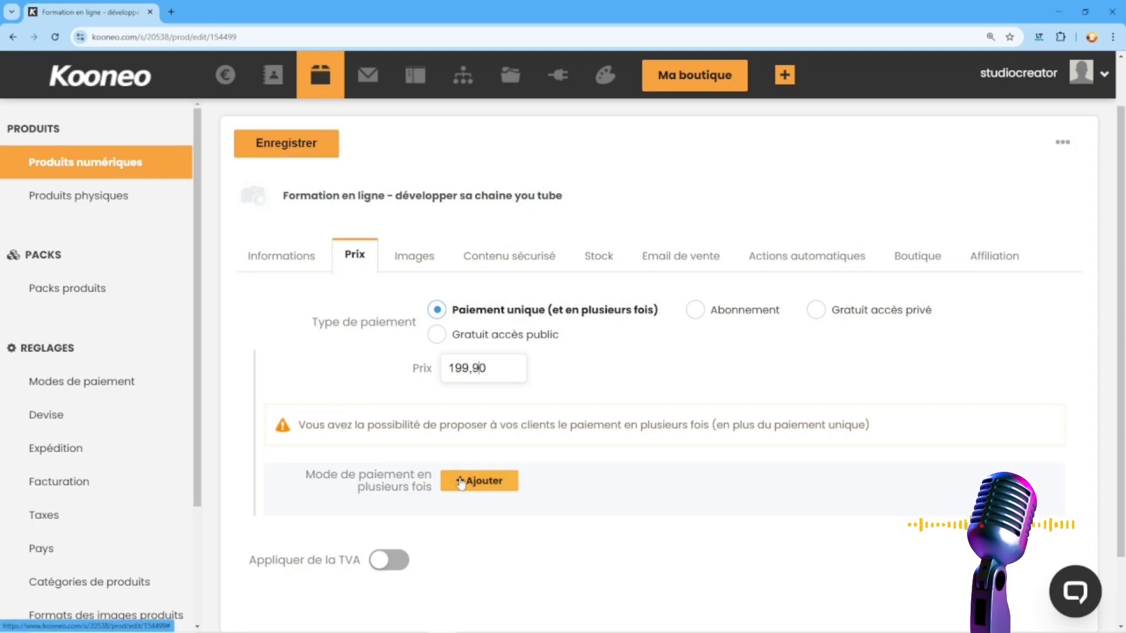
click(461, 482)
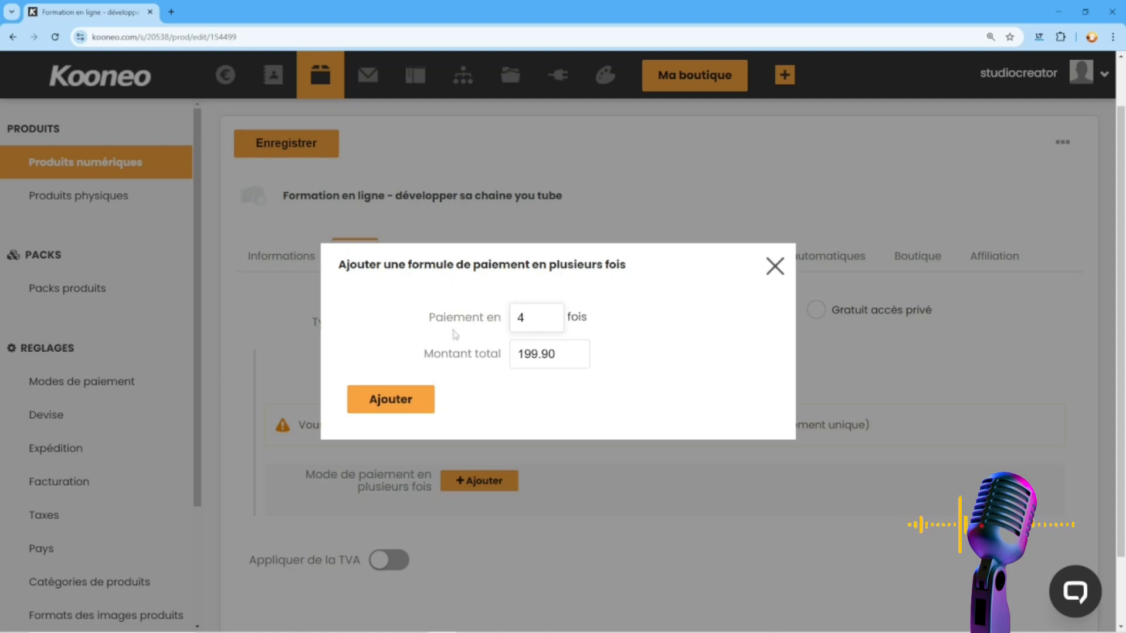
click(367, 398)
Turn on VAT for the product to show its options, and turn it back off.
scroll(562, 451, down, 2)
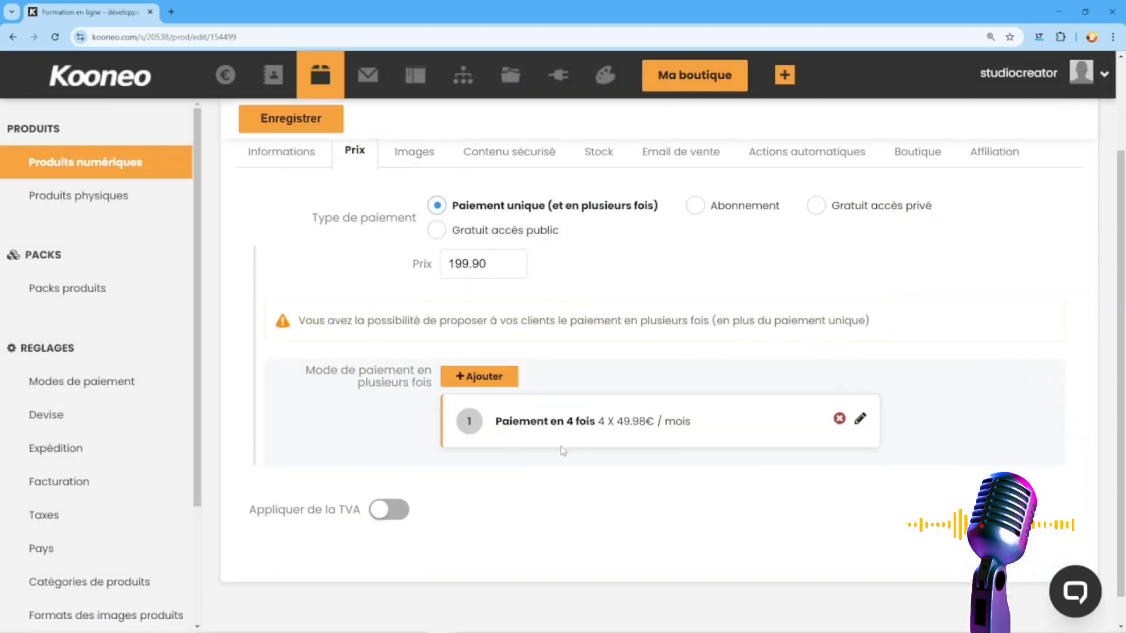
scroll(594, 402, down, 1)
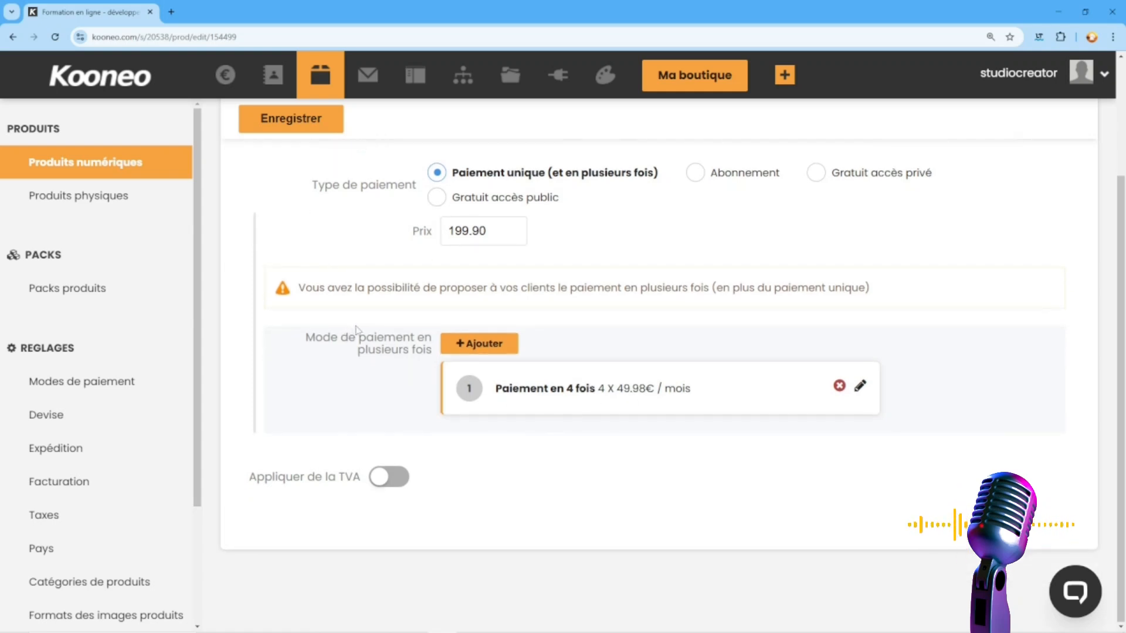
click(388, 481)
scroll(314, 522, down, 2)
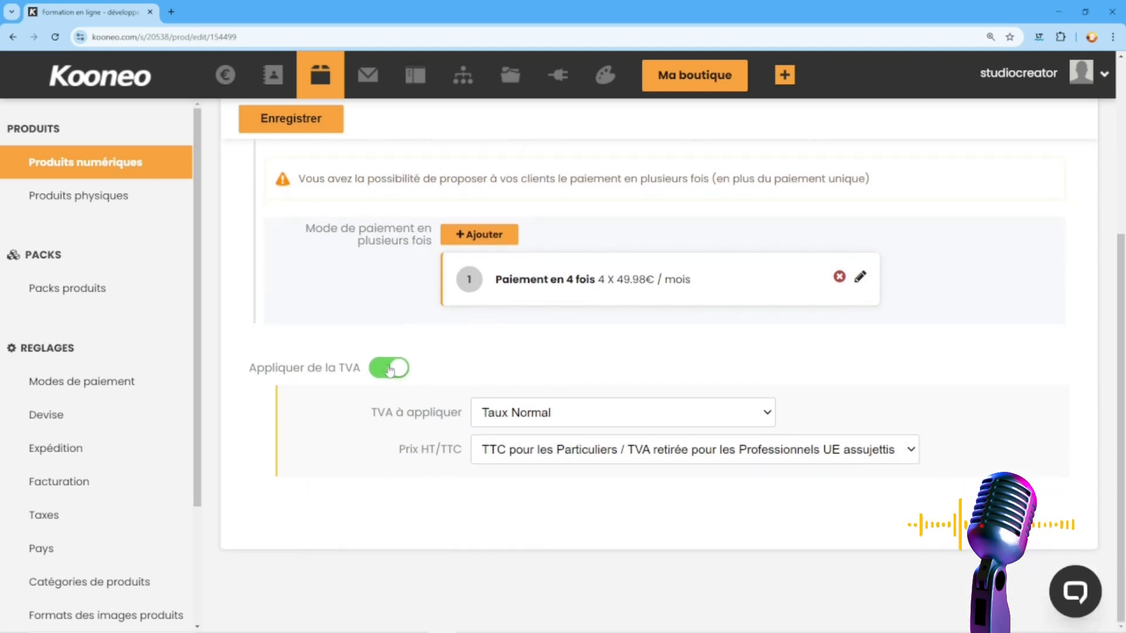
click(385, 372)
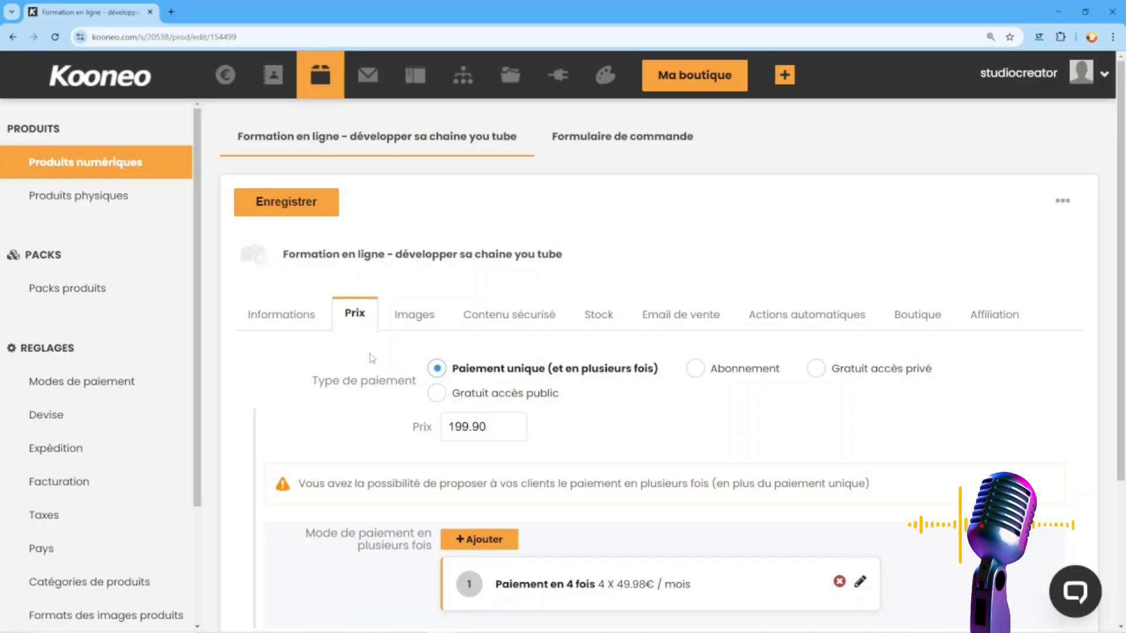
Open the product's image settings and look at the image upload area.
click(404, 321)
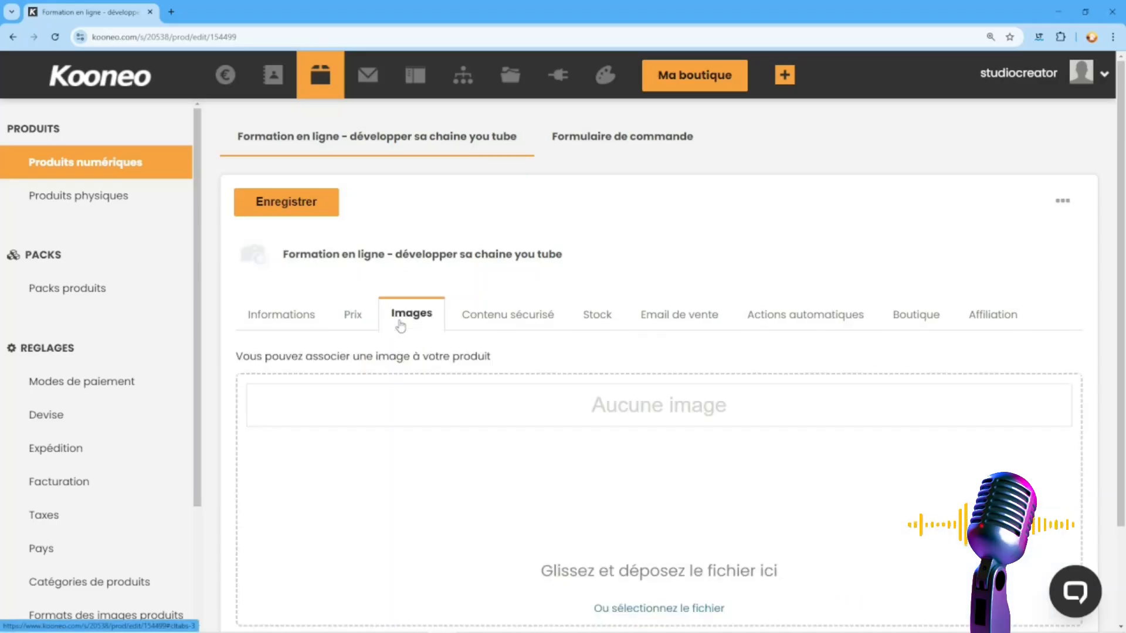
scroll(342, 483, down, 1)
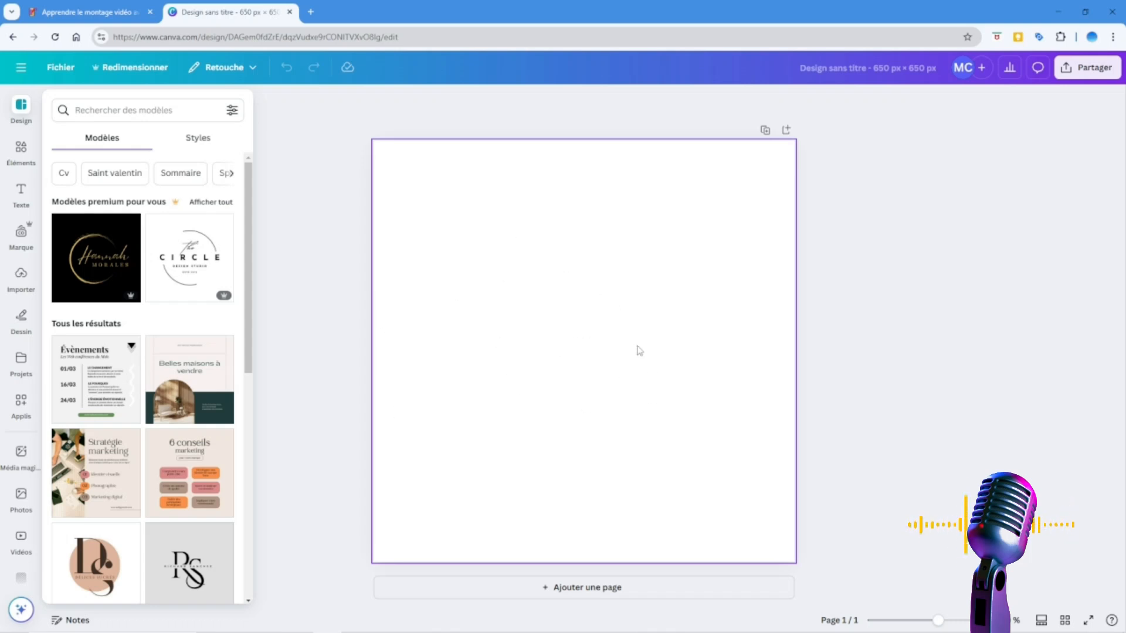
In the blank 650 px × 650 px Canva design, search the elements for "YOU TUBE" and show all illustrations.
click(20, 163)
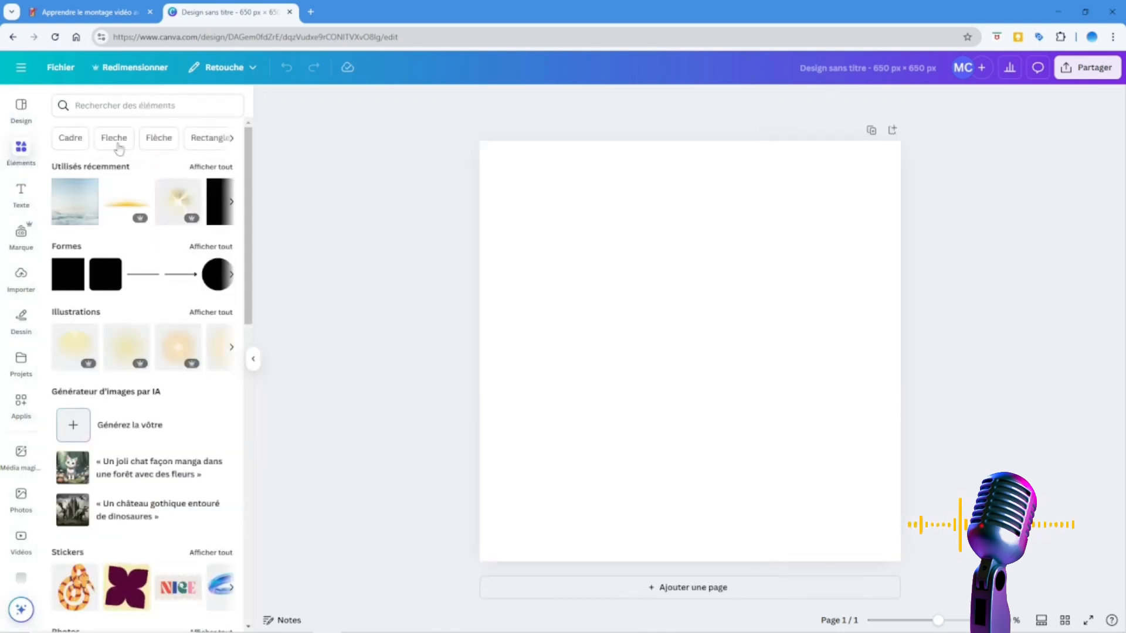
click(126, 109)
text(t)
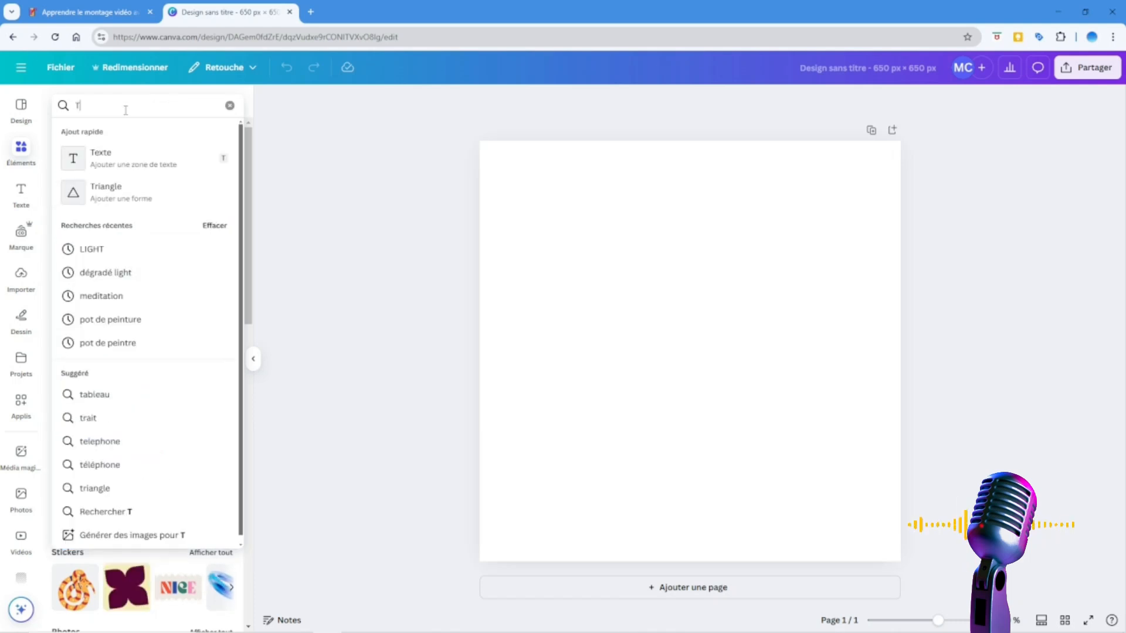
key(BackSpace)
text(YOU TUBE)
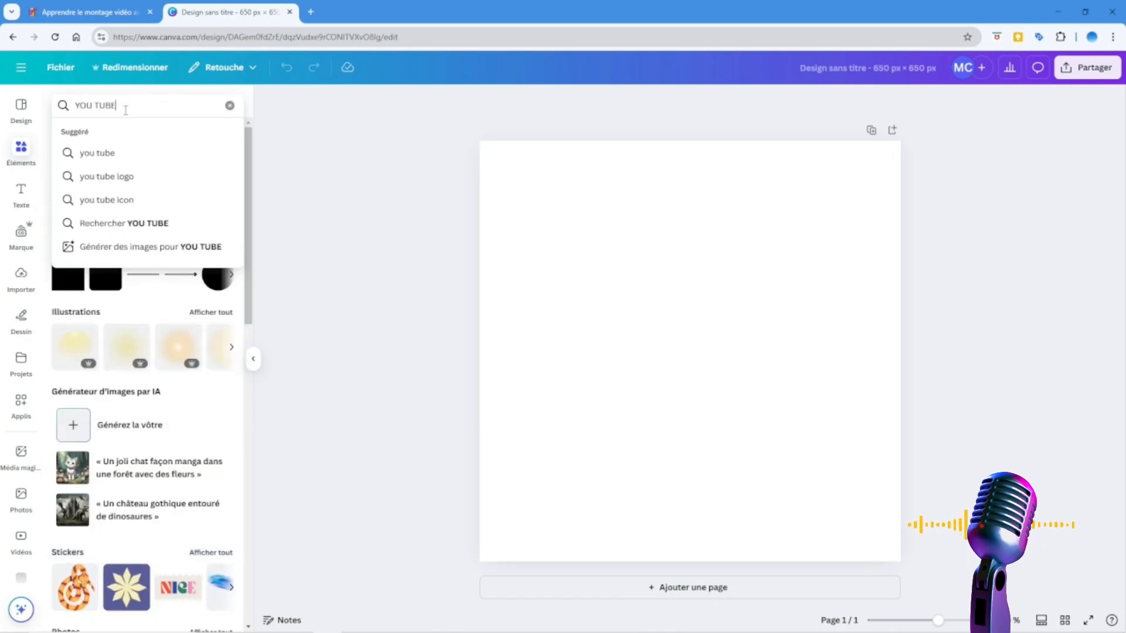
key(Return)
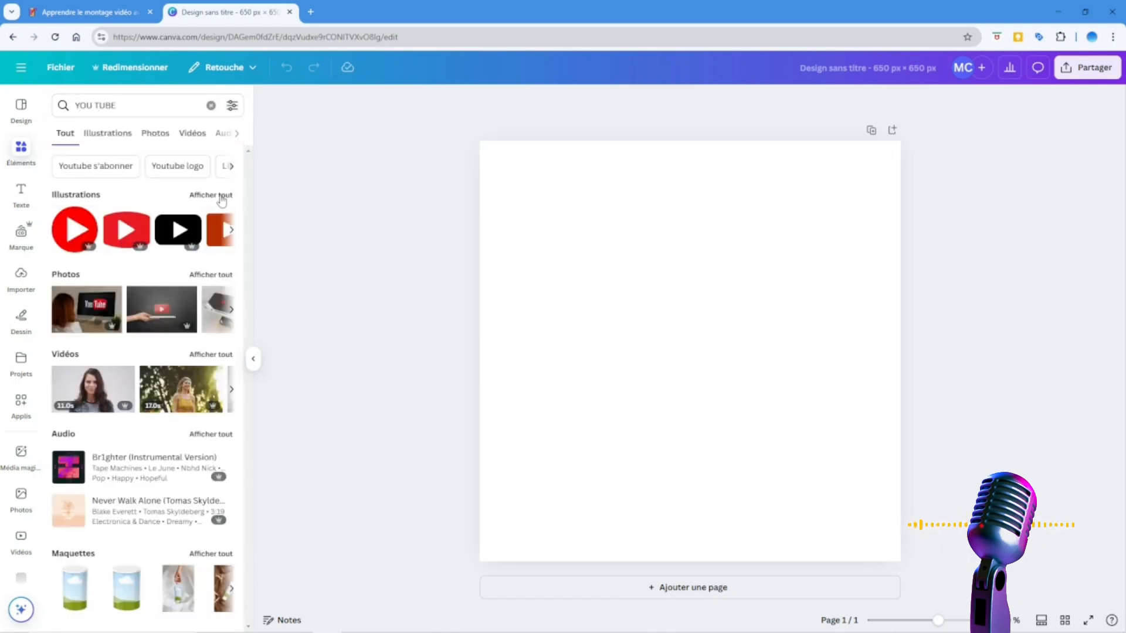
click(218, 195)
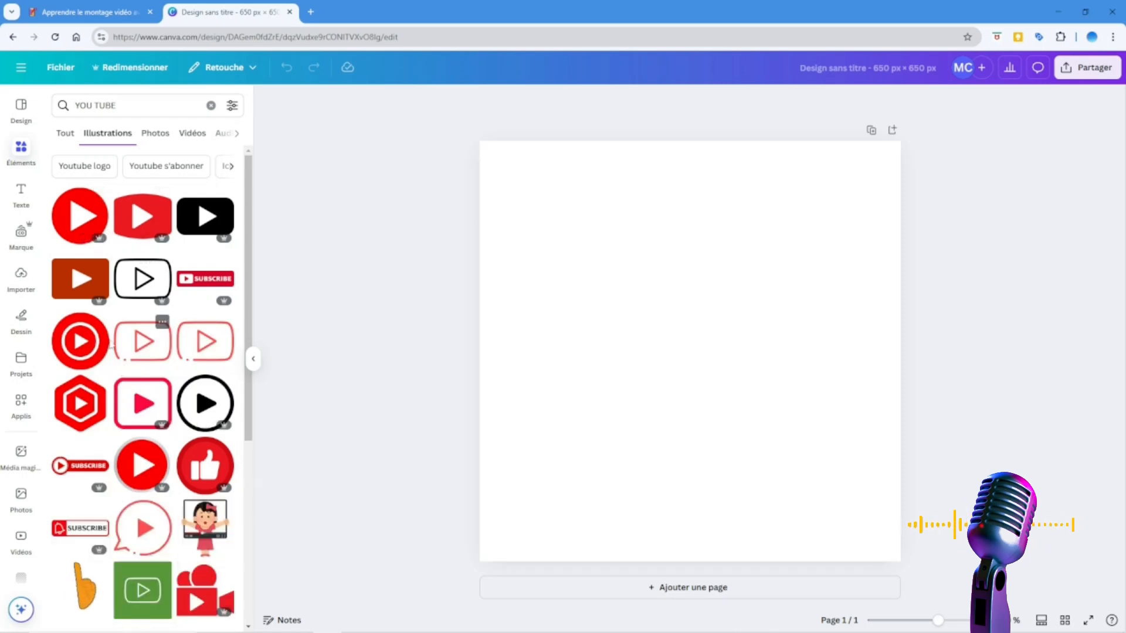
Add the red video camera illustration with the play symbol, enlarge it and place it in the page's upper half.
scroll(123, 407, down, 5)
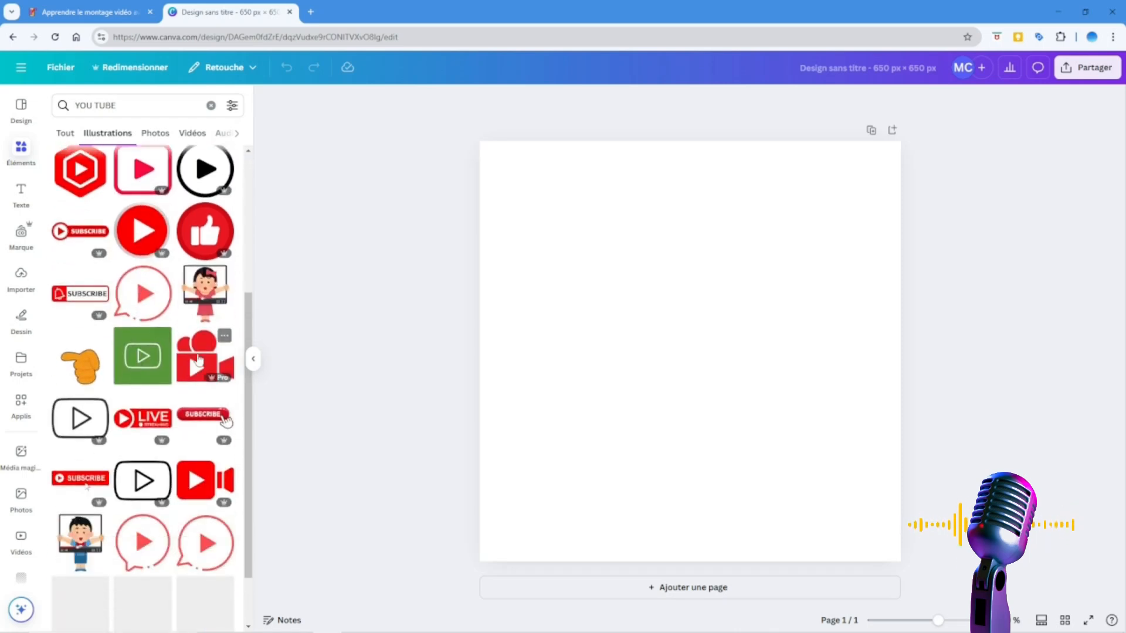
click(205, 357)
drag(605, 426, 527, 495)
drag(620, 462, 657, 355)
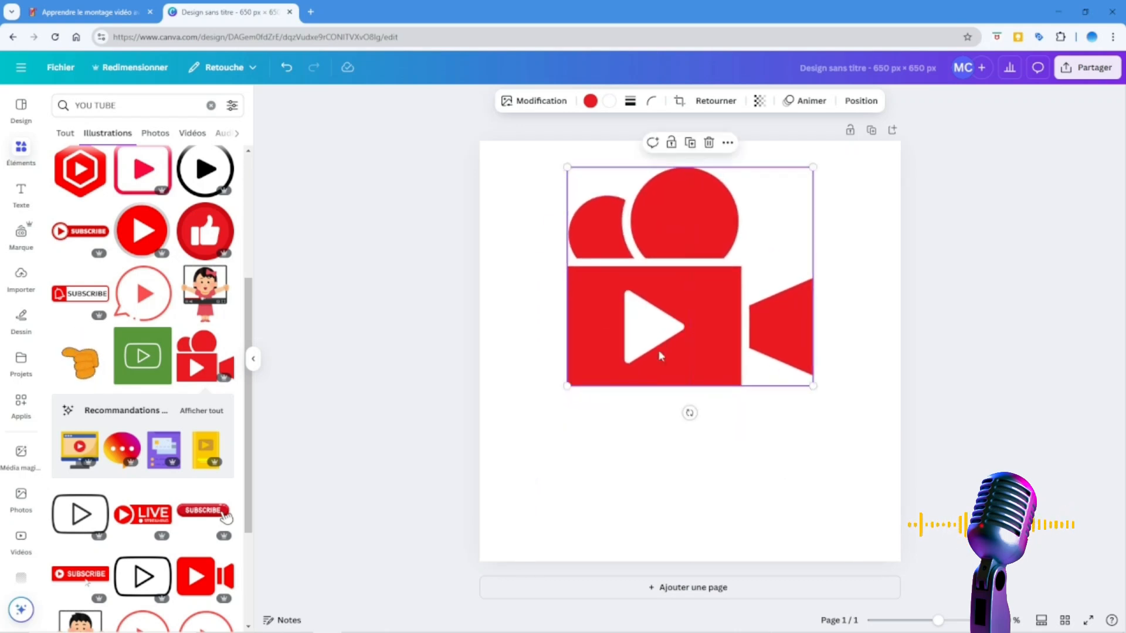
click(975, 354)
Add a heading text that reads "Développer sa chaine you tube".
click(21, 194)
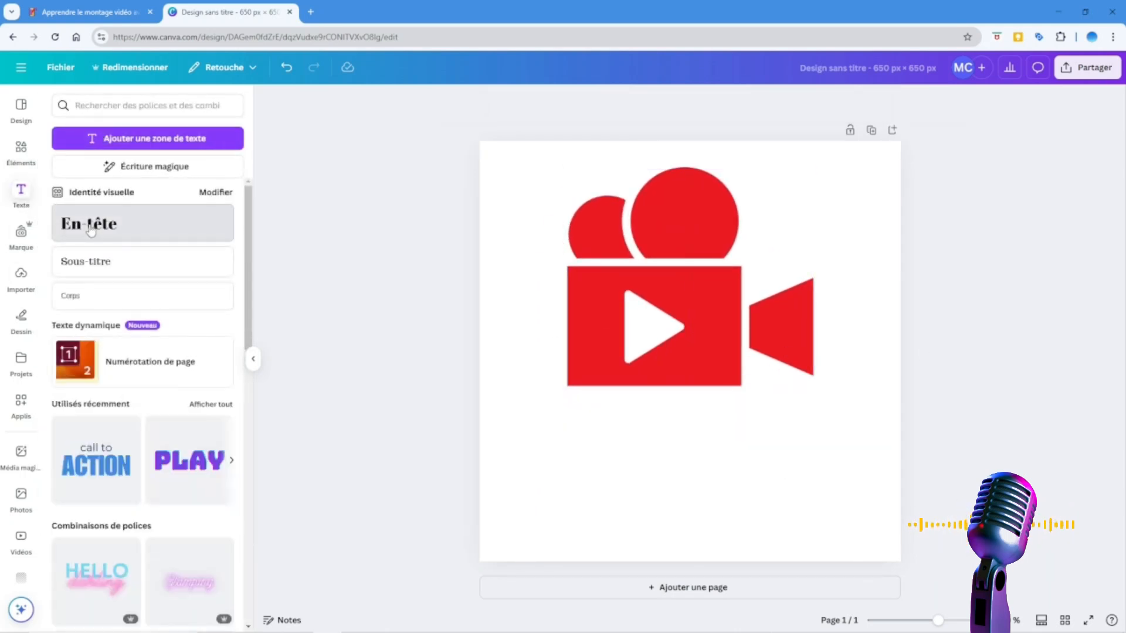
click(88, 223)
text(D)
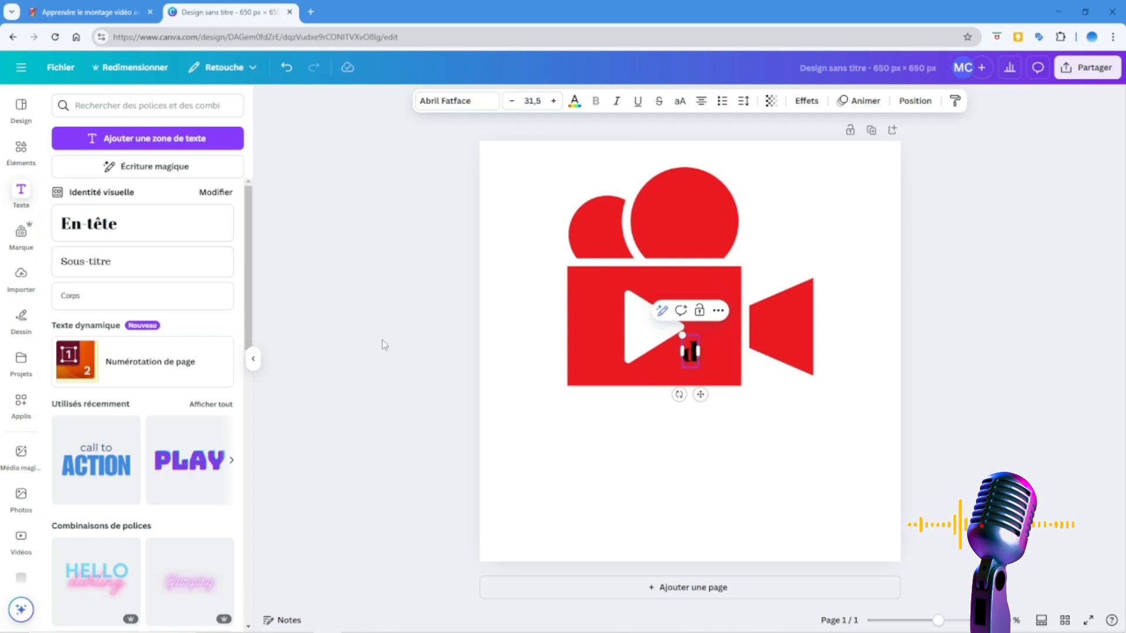
text(évello)
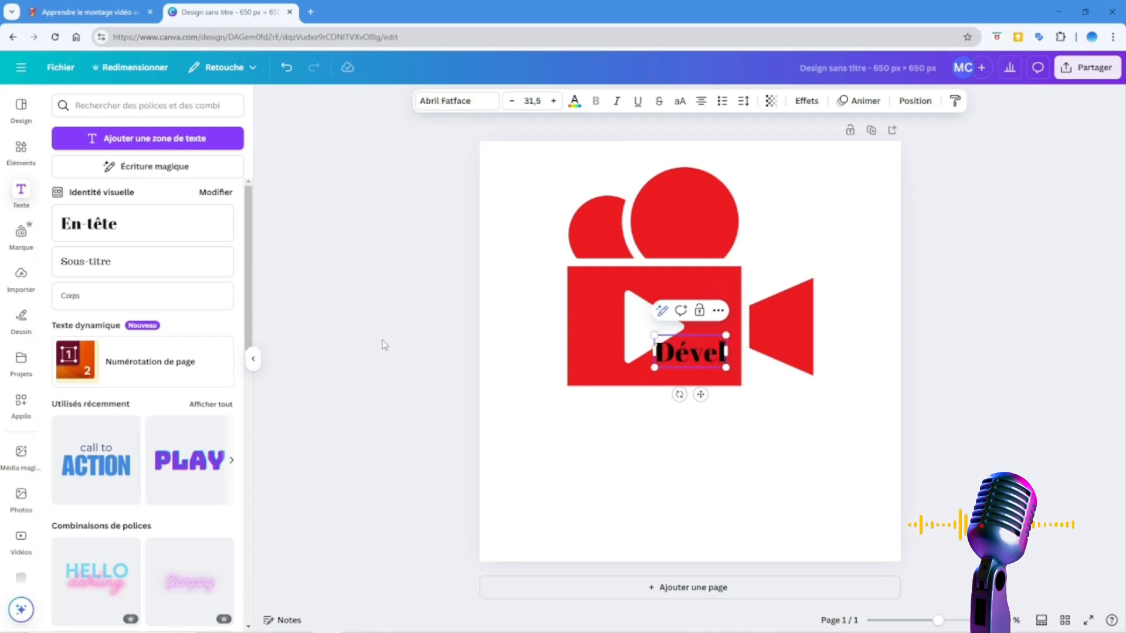
key(BackSpace)
key(BackSpace)
text(opper sa c)
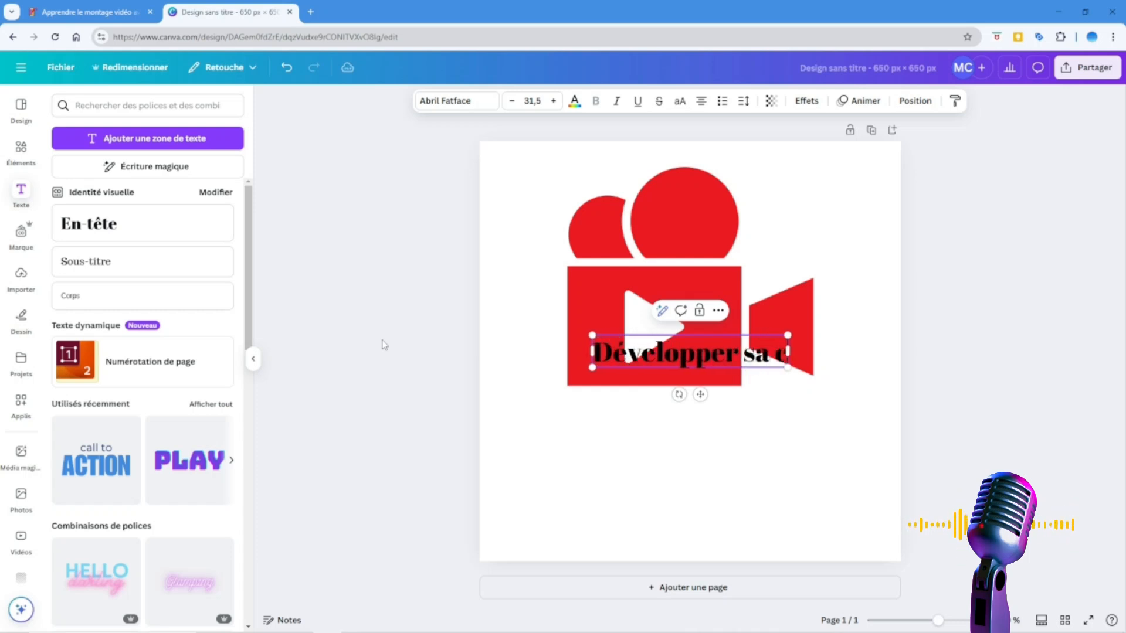
text(haine you tube)
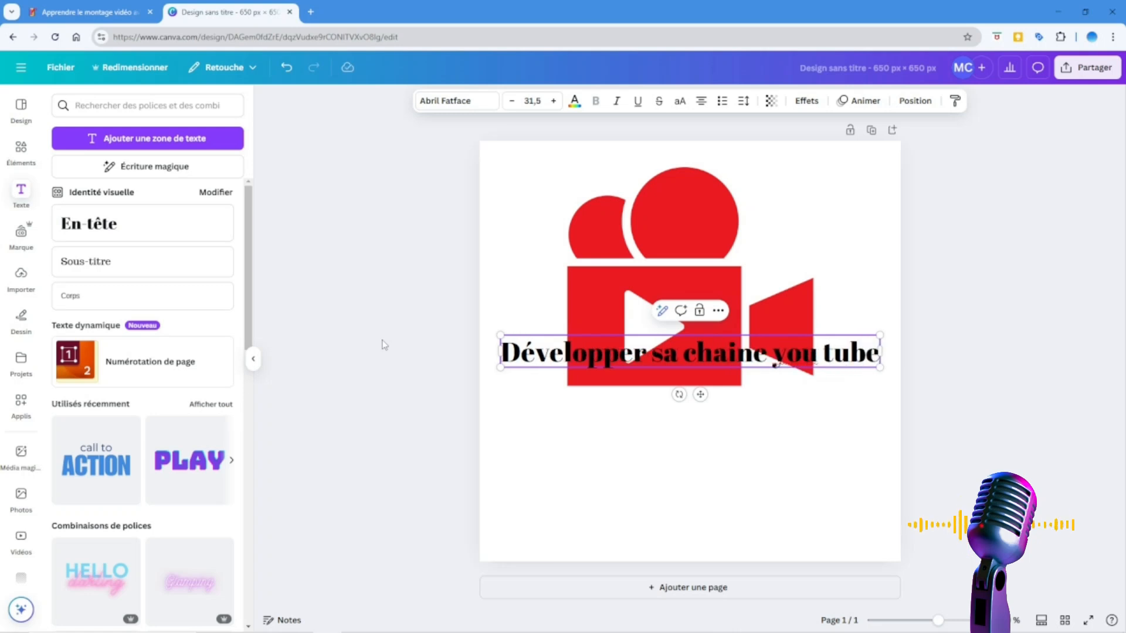
Change the heading's font to League Spartan.
click(451, 102)
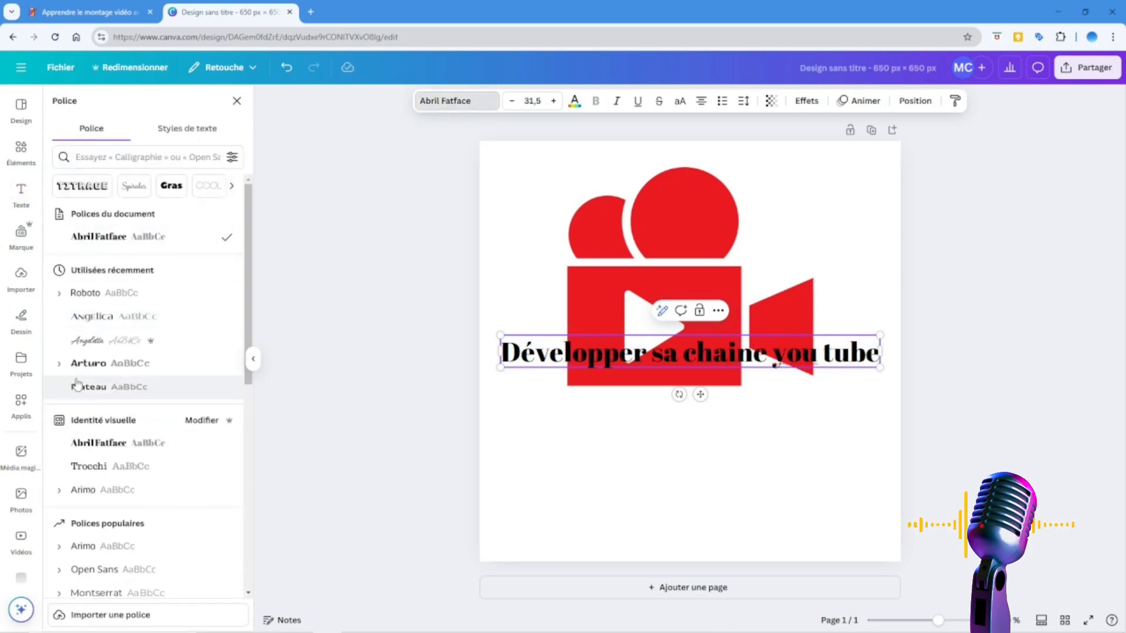
click(101, 155)
text(lea)
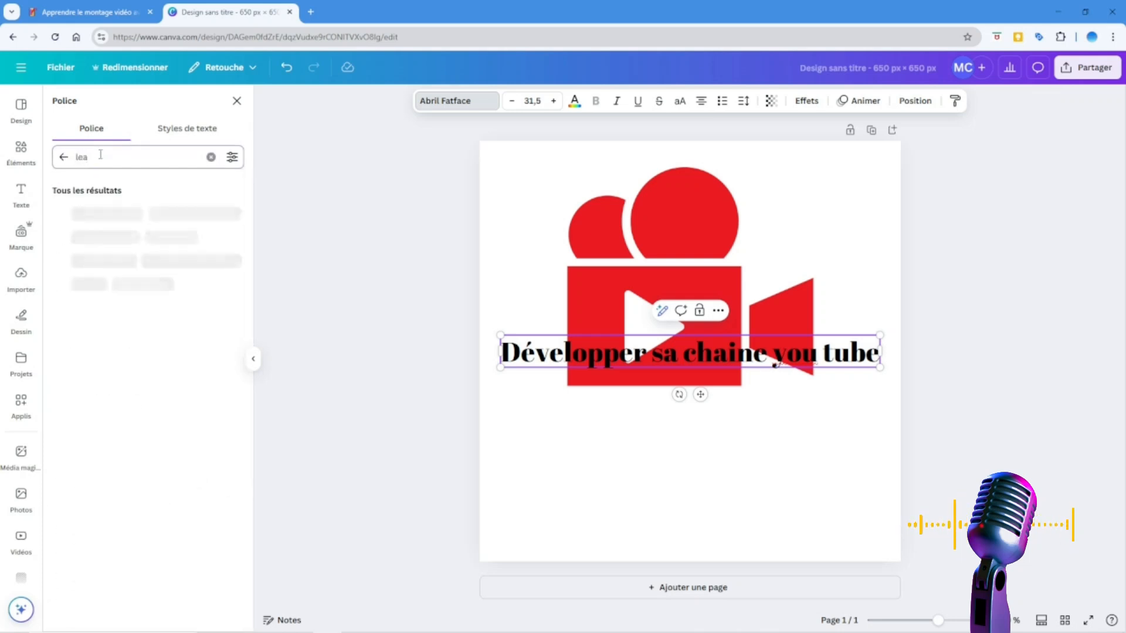
click(73, 259)
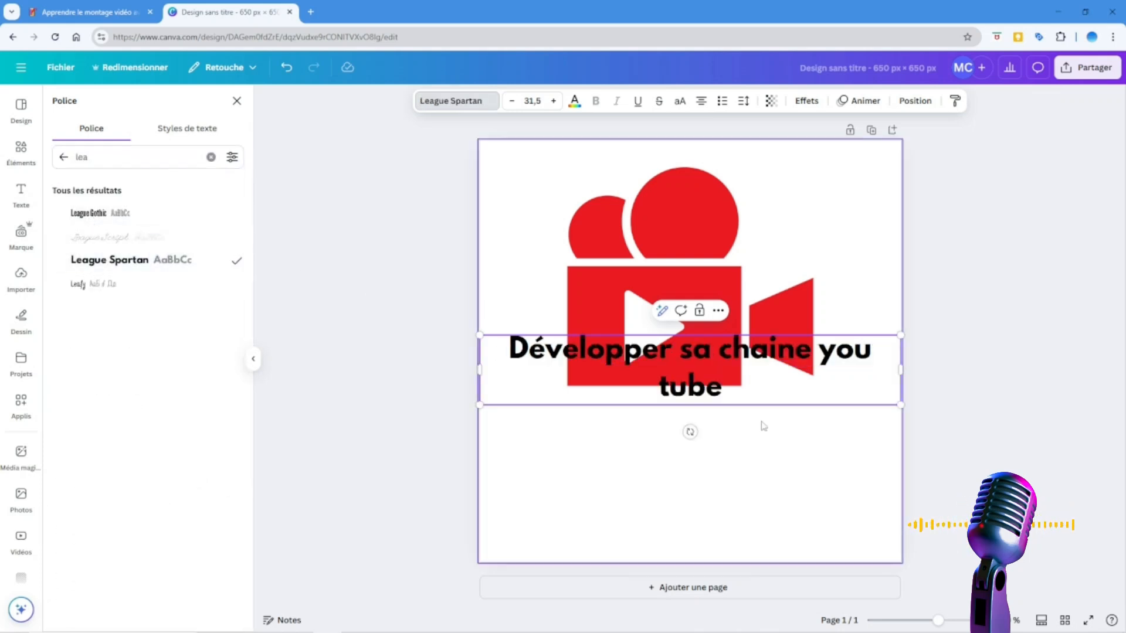
click(980, 374)
Enlarge the heading to font size 37.1, centre it below the camera illustration and nudge the illustration slightly down.
click(782, 370)
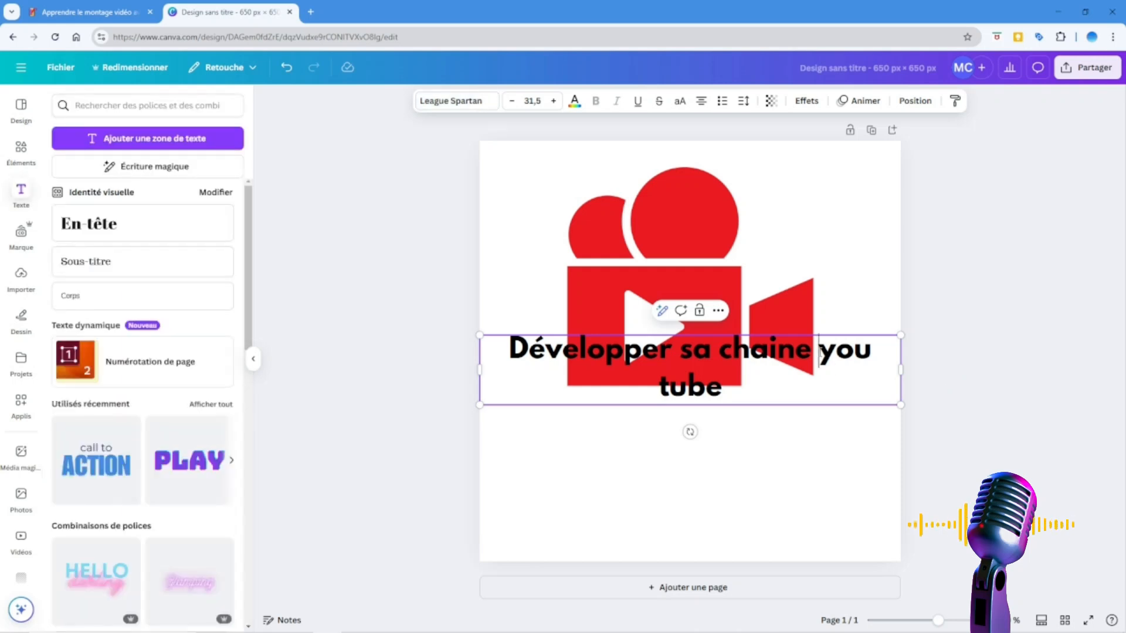
drag(832, 355, 893, 379)
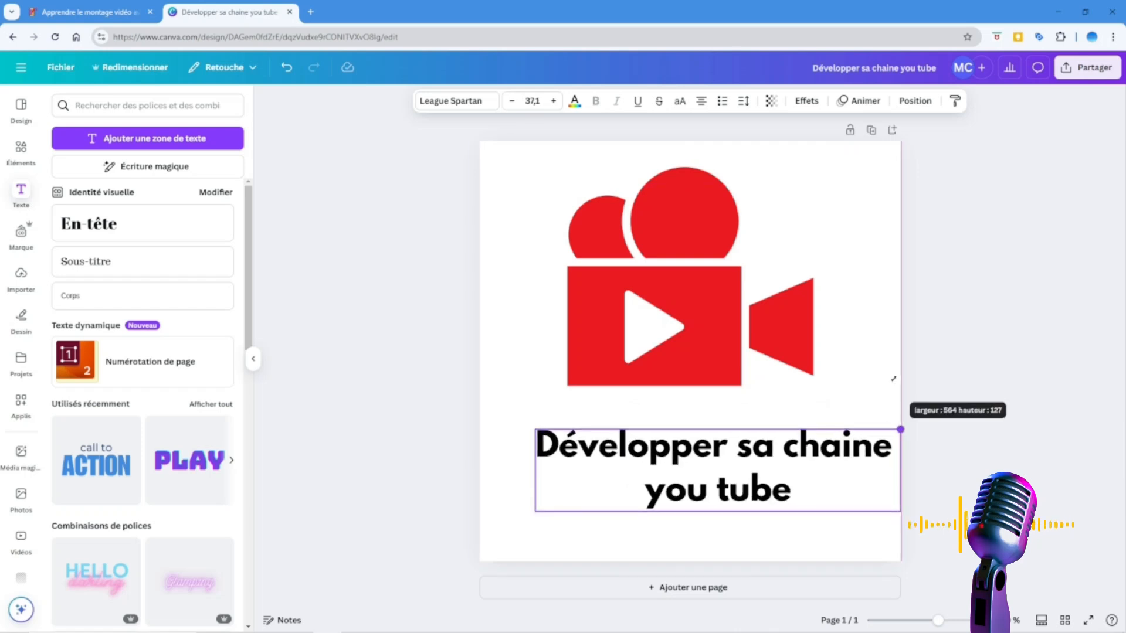
click(1011, 301)
drag(800, 453, 774, 452)
click(1033, 317)
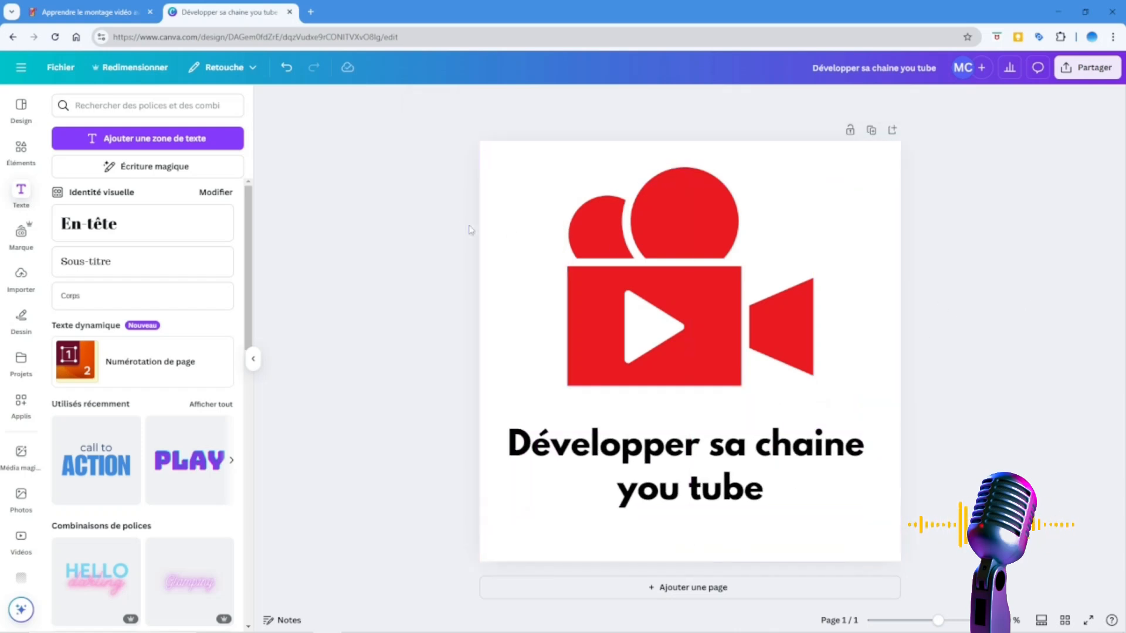
mouse_move(611, 296)
mouse_down()
mouse_move(625, 288)
mouse_move(633, 299)
mouse_move(614, 304)
mouse_up()
Set the page background to black and the heading text to white.
click(542, 269)
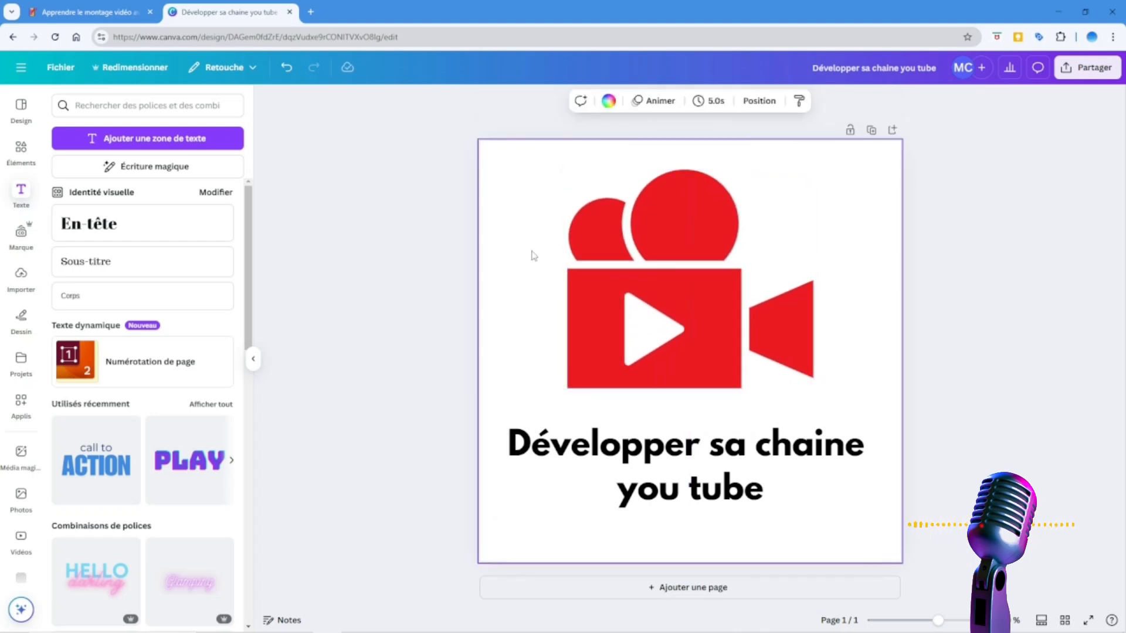
click(609, 100)
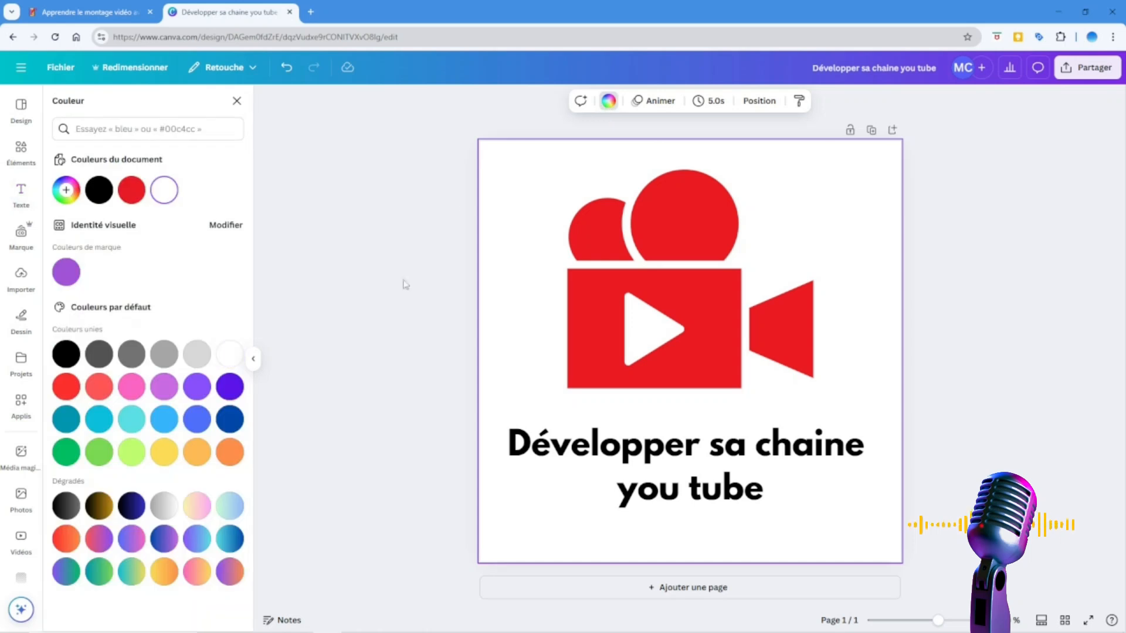
click(67, 354)
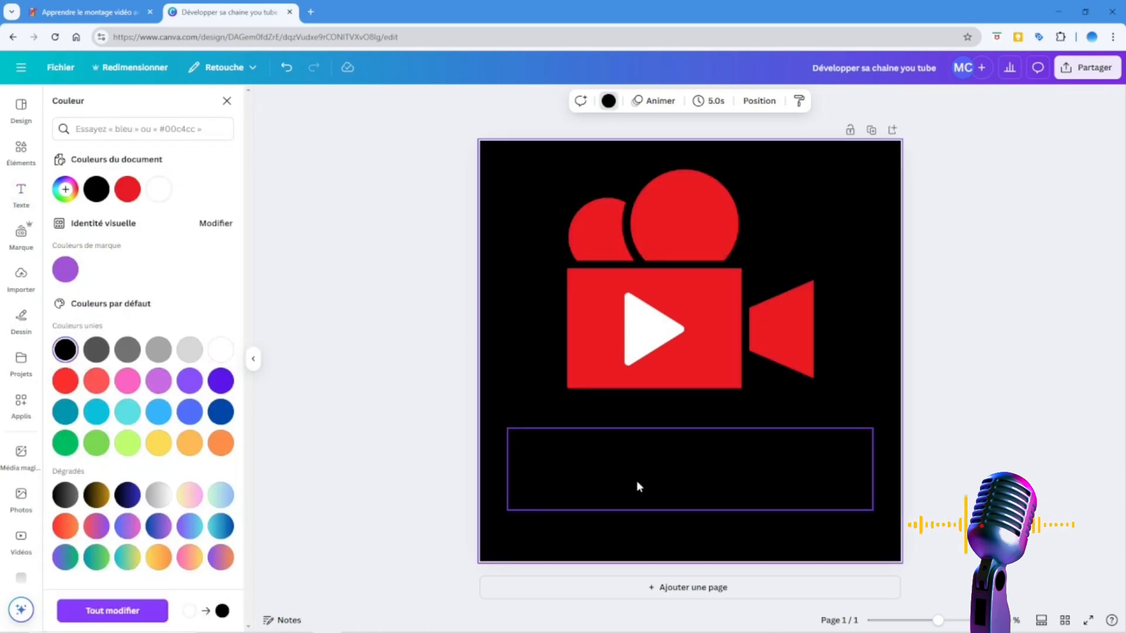
click(635, 480)
click(574, 101)
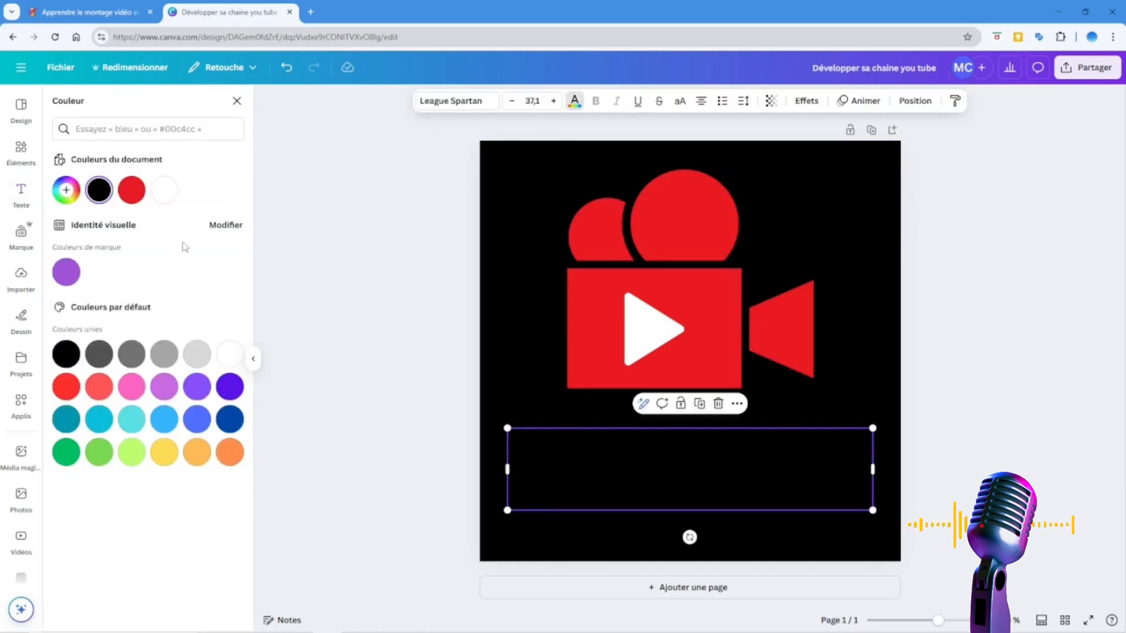
click(163, 193)
click(1069, 316)
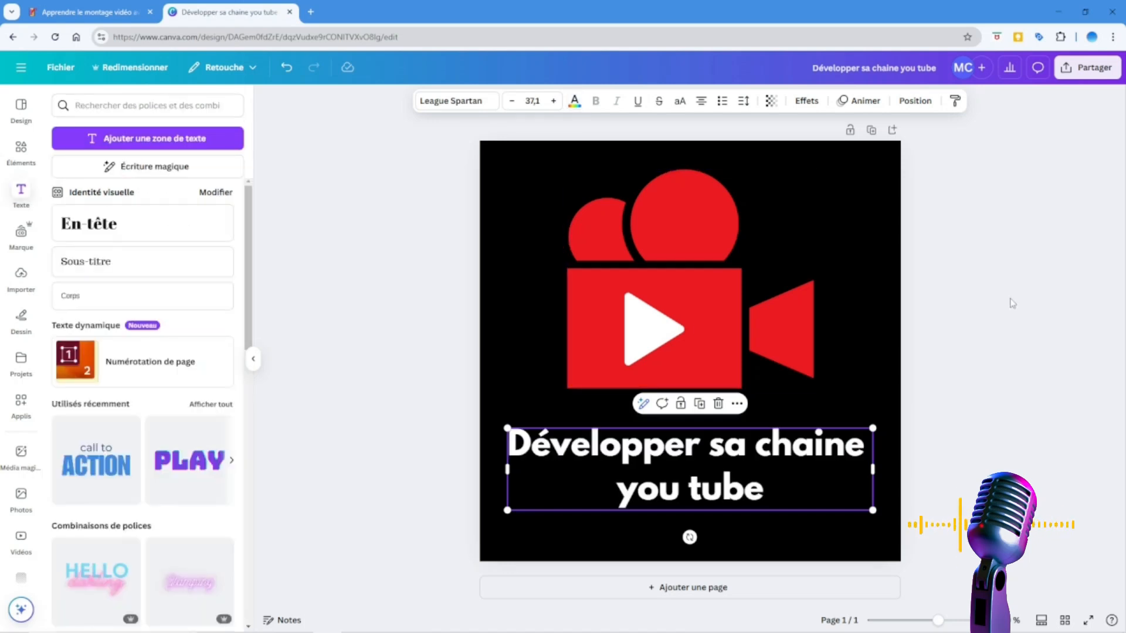
Search the illustrations for "ligh" and place the white and pink starburst, about 520 px wide, over the camera.
click(21, 151)
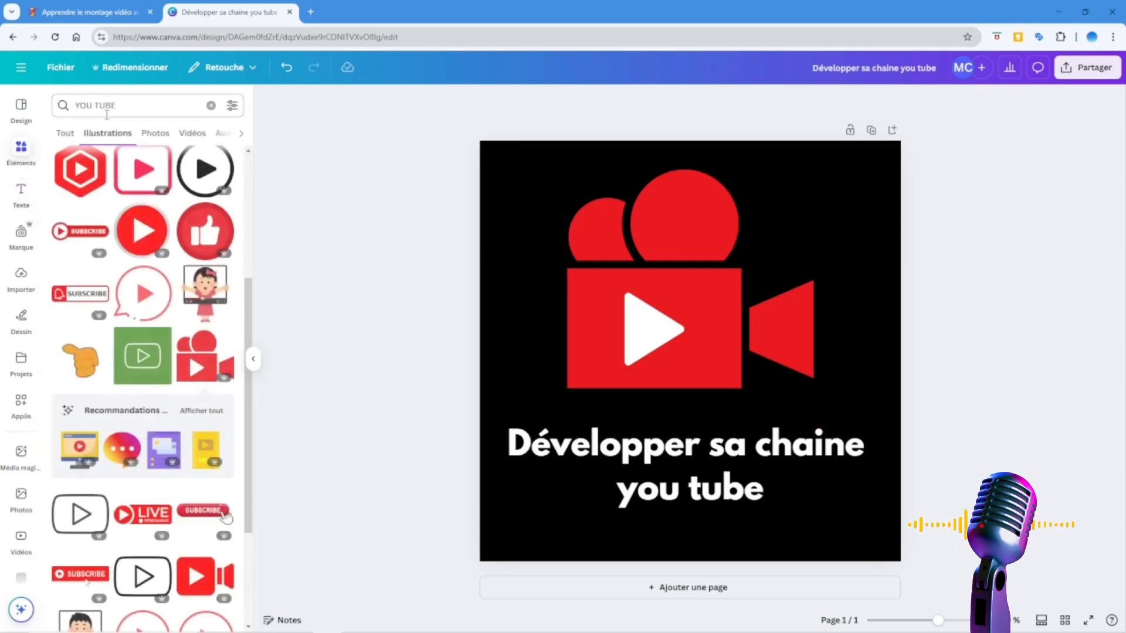
click(108, 106)
drag(119, 108, 23, 123)
text(li)
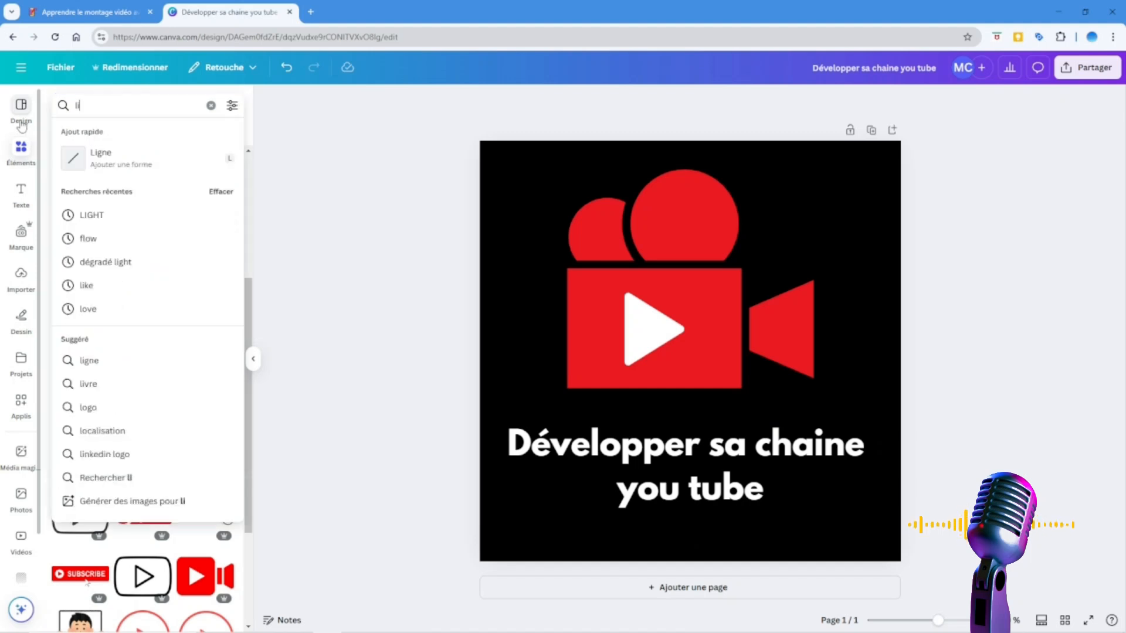
text(gh)
key(Return)
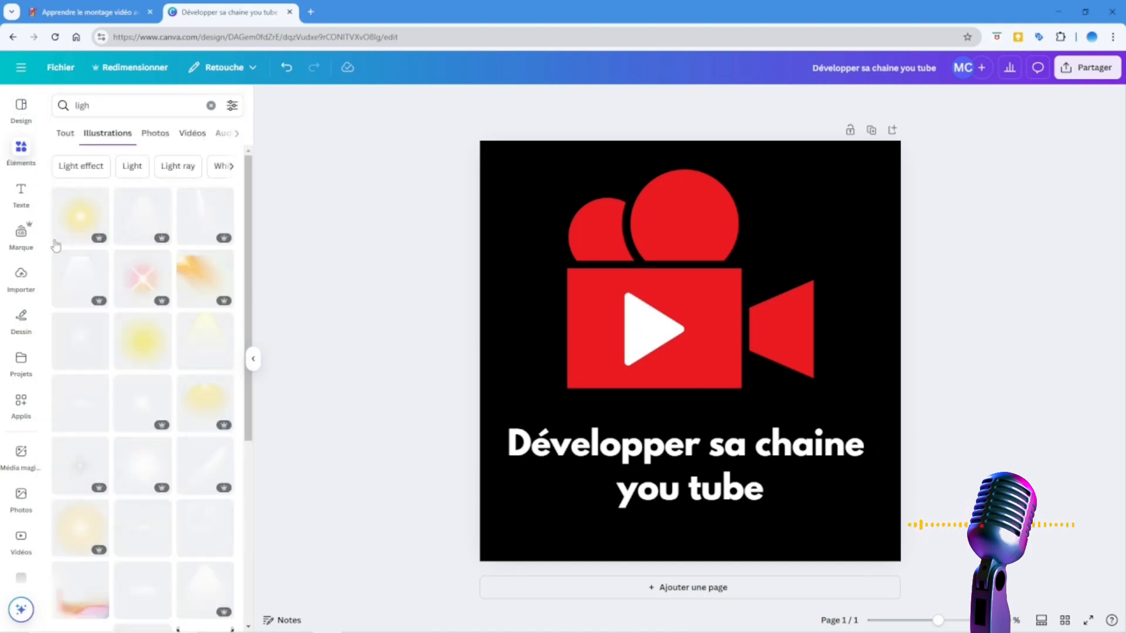
click(132, 288)
drag(746, 378, 725, 329)
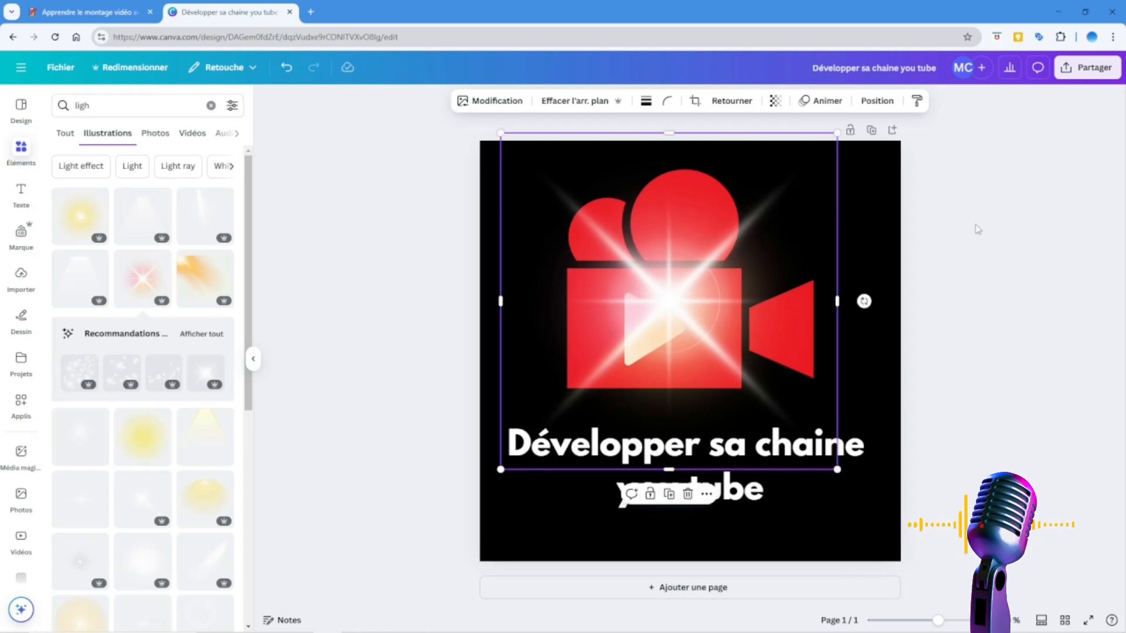
Send the starburst behind the camera illustration, enlarge it to about 658 px wide and centre it on the camera.
click(877, 101)
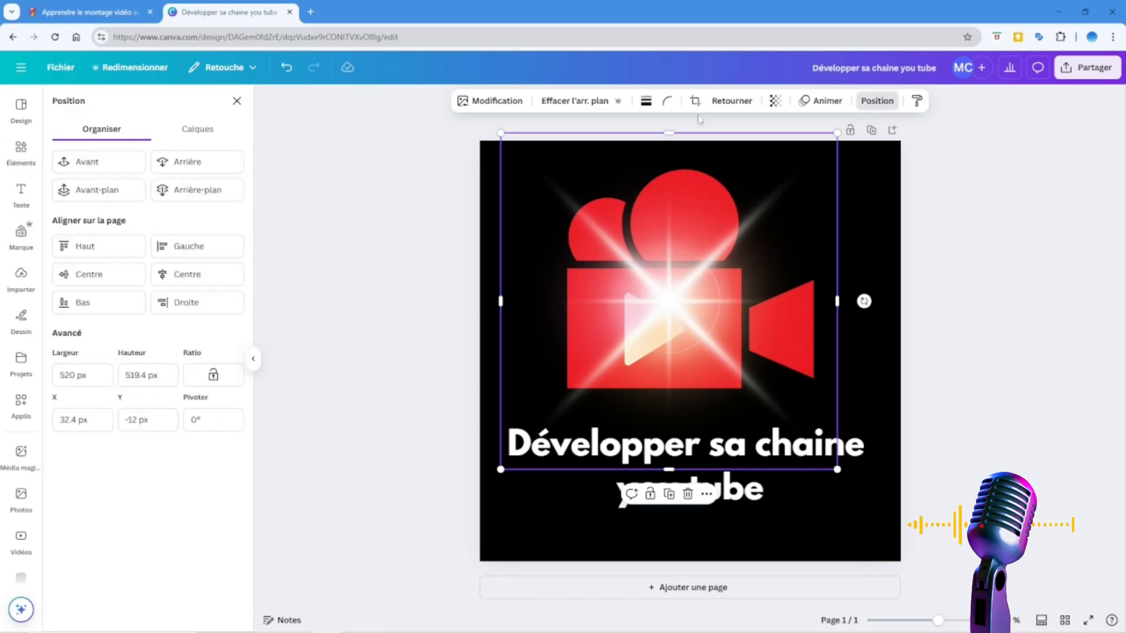
click(219, 165)
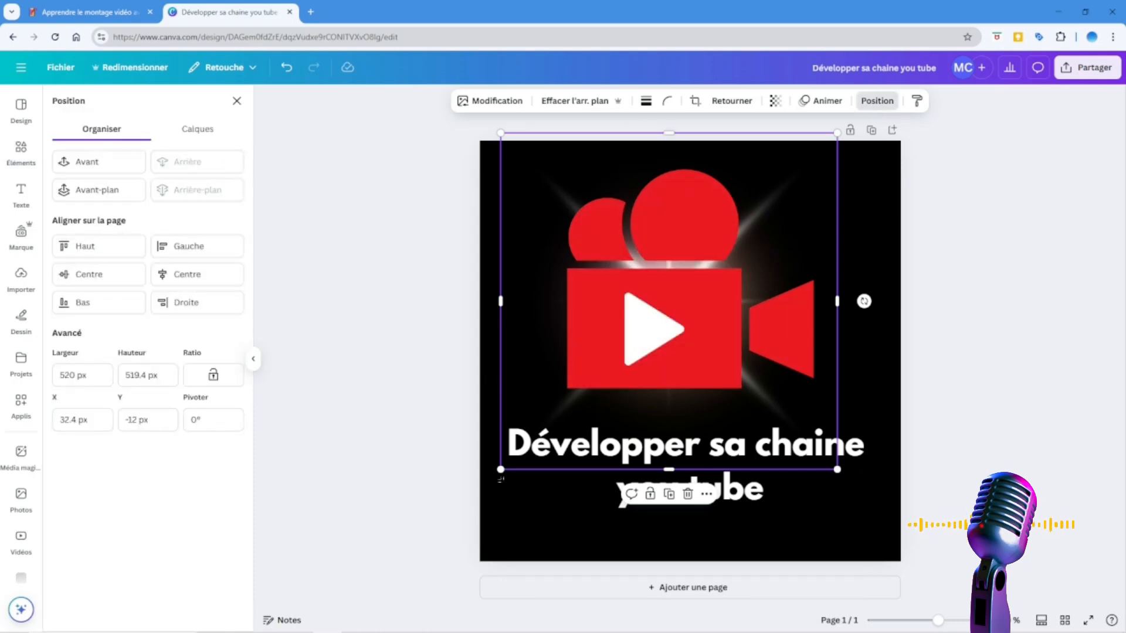
drag(502, 470, 412, 559)
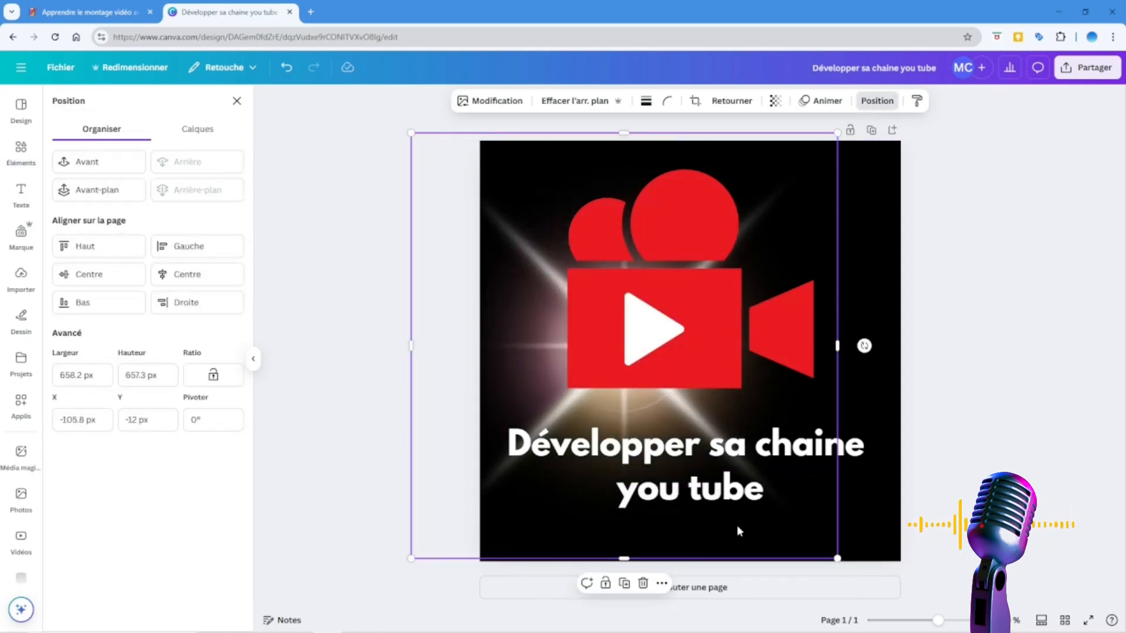
drag(825, 527, 853, 497)
click(1078, 452)
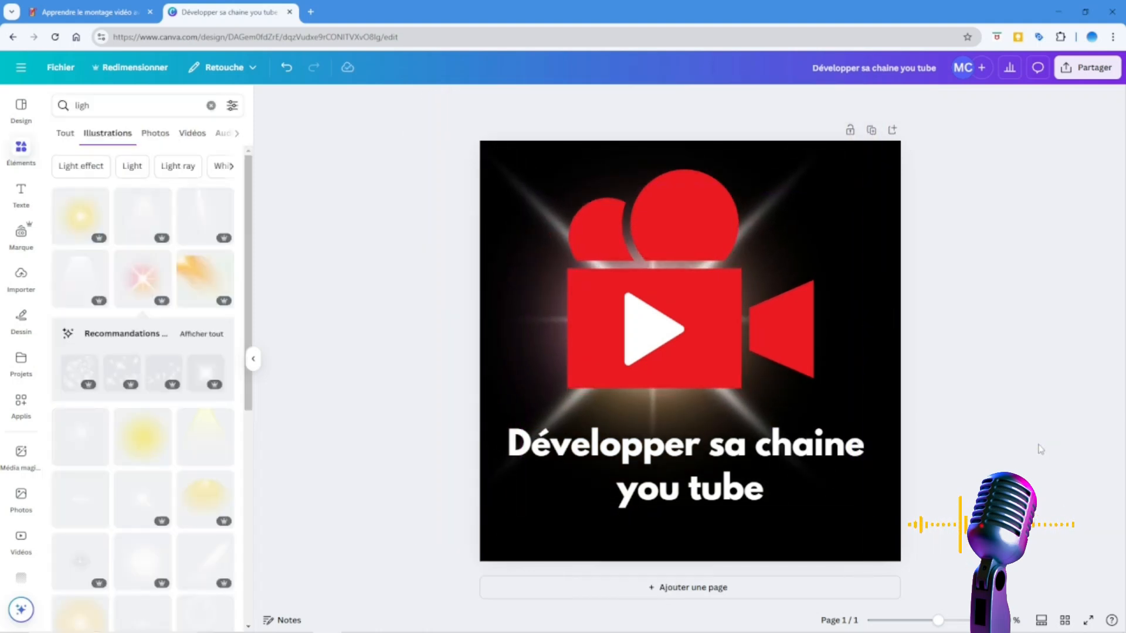
Download the design as a compressed 650 × 650 px PNG, then switch to Kooneo and upload it as the product's image.
click(1087, 69)
click(912, 295)
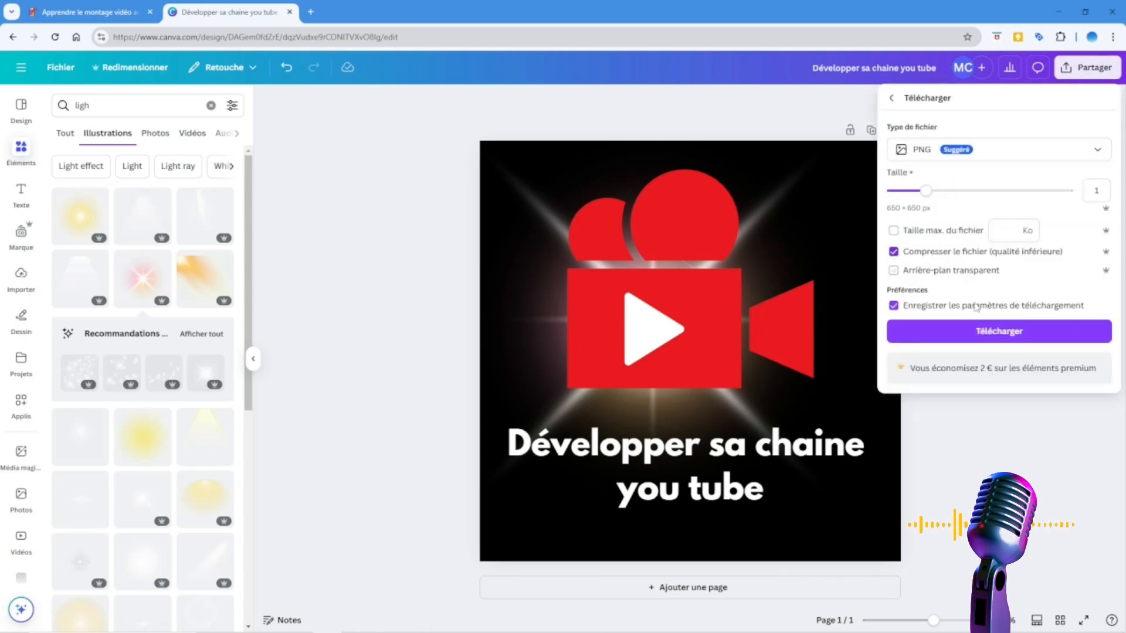
click(982, 330)
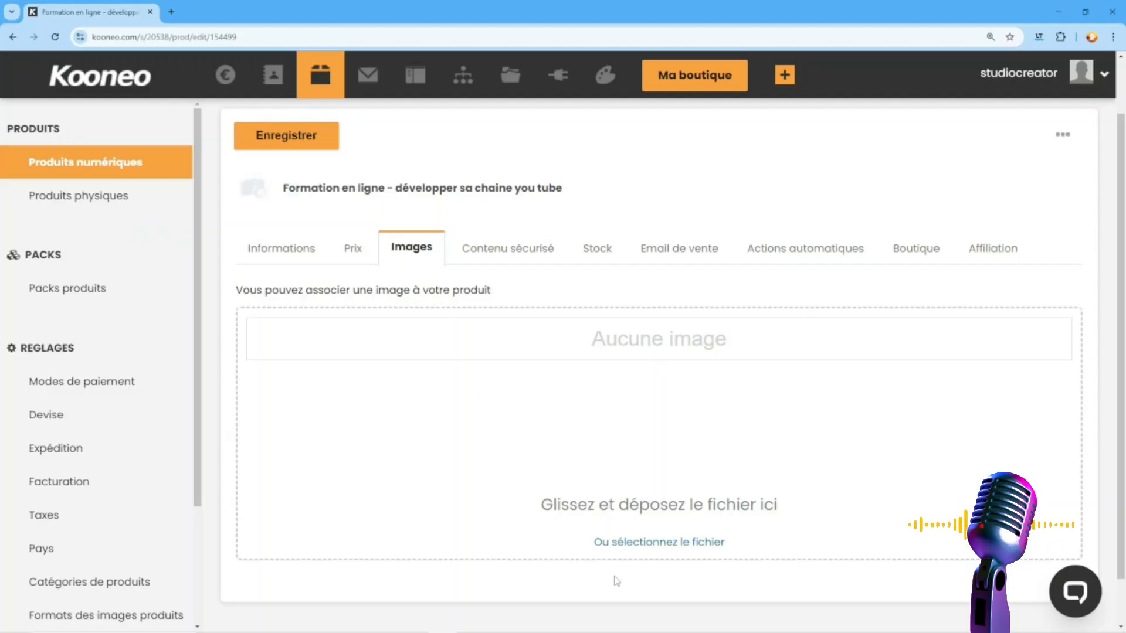
click(633, 550)
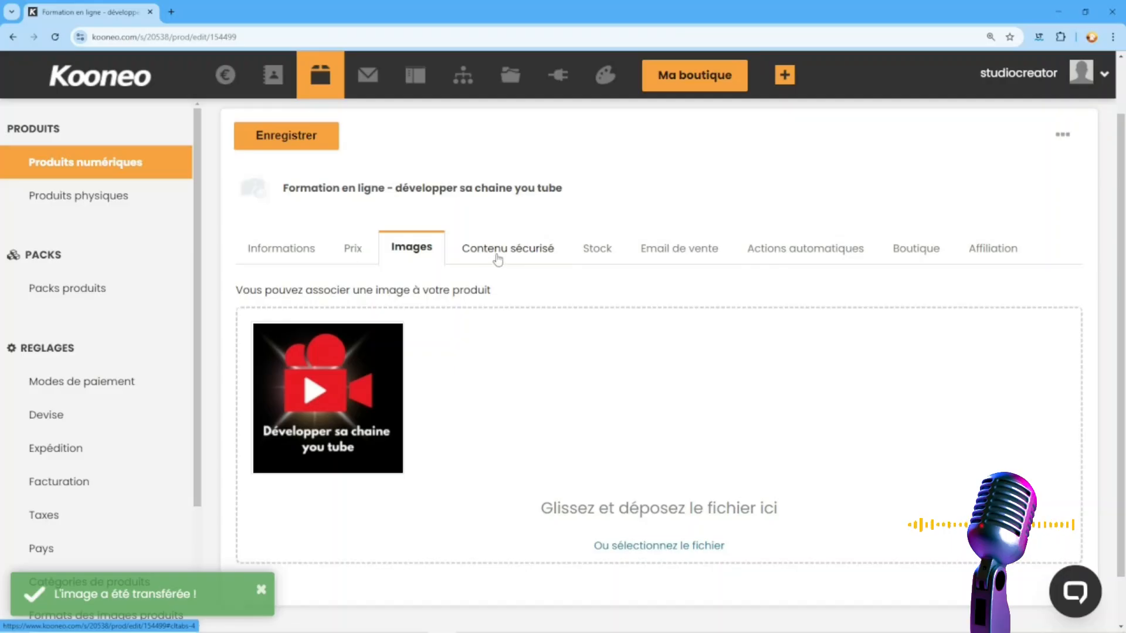
Create a module named "Module numéro 1" in the product's secured content.
click(496, 252)
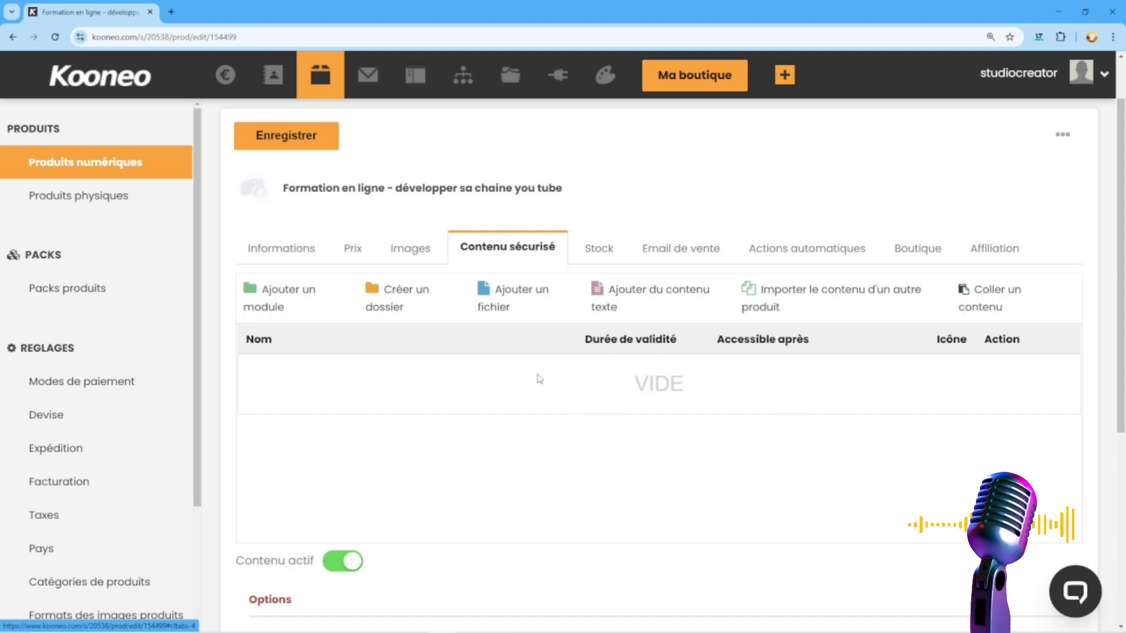
click(270, 303)
text(Module numéro 1)
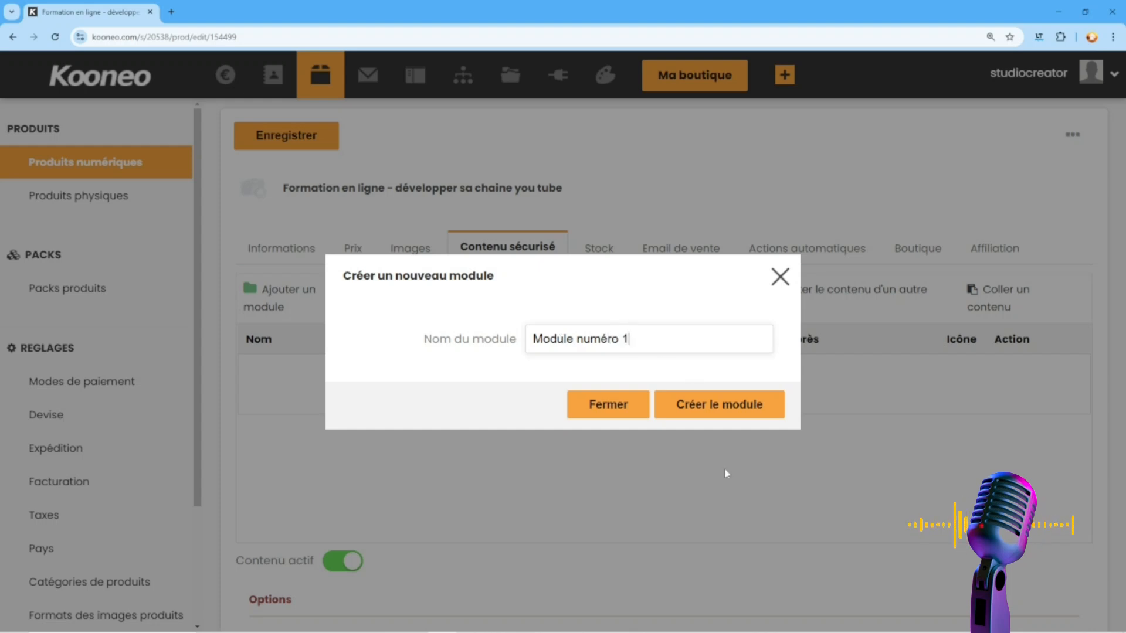
click(719, 403)
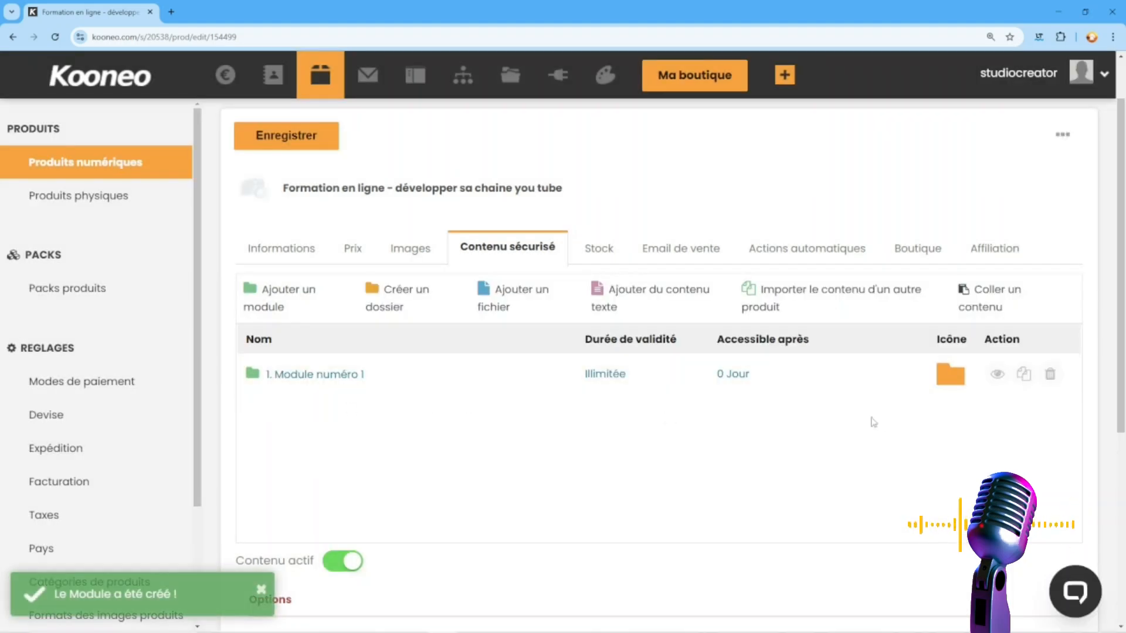
Add a module page titled "Introduction" to Module numéro 1 and open that page for editing.
click(314, 376)
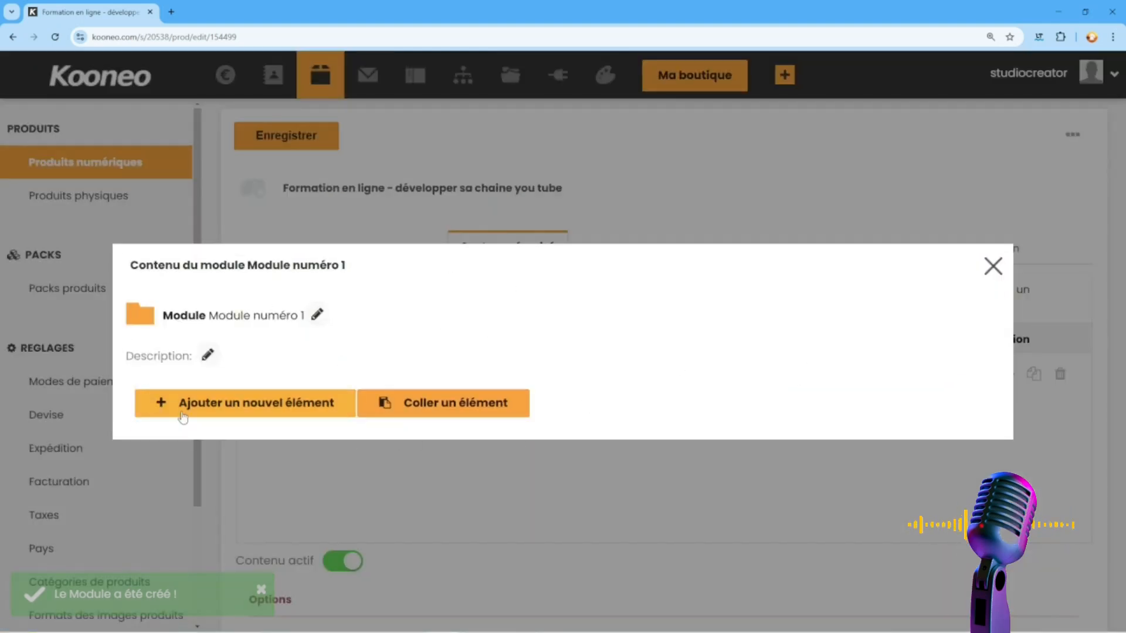
click(250, 410)
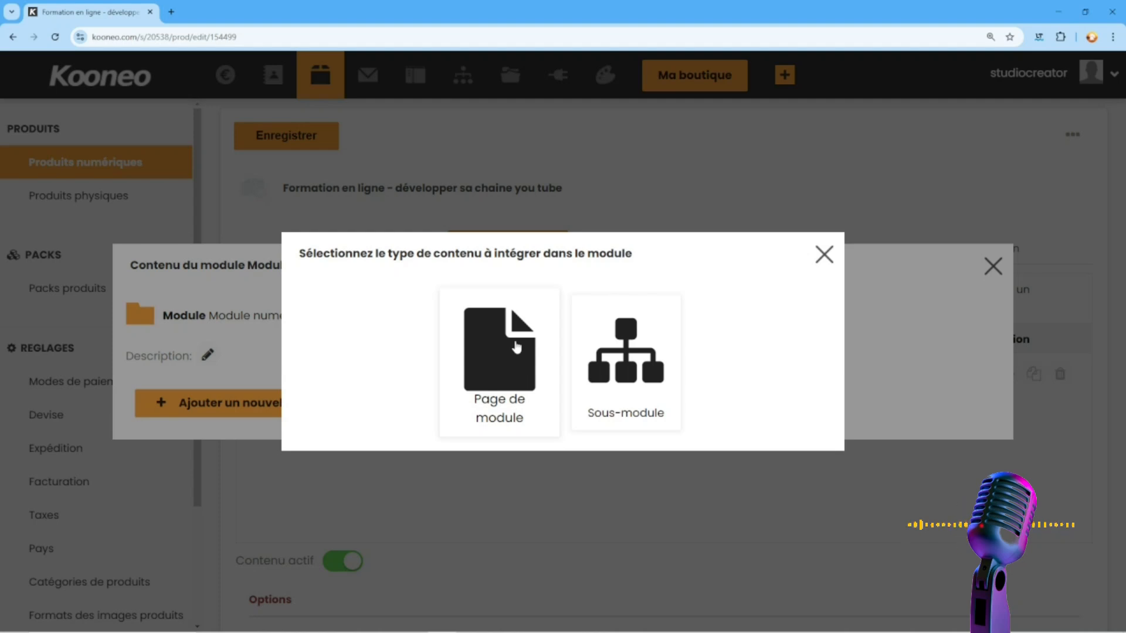
click(515, 347)
click(579, 293)
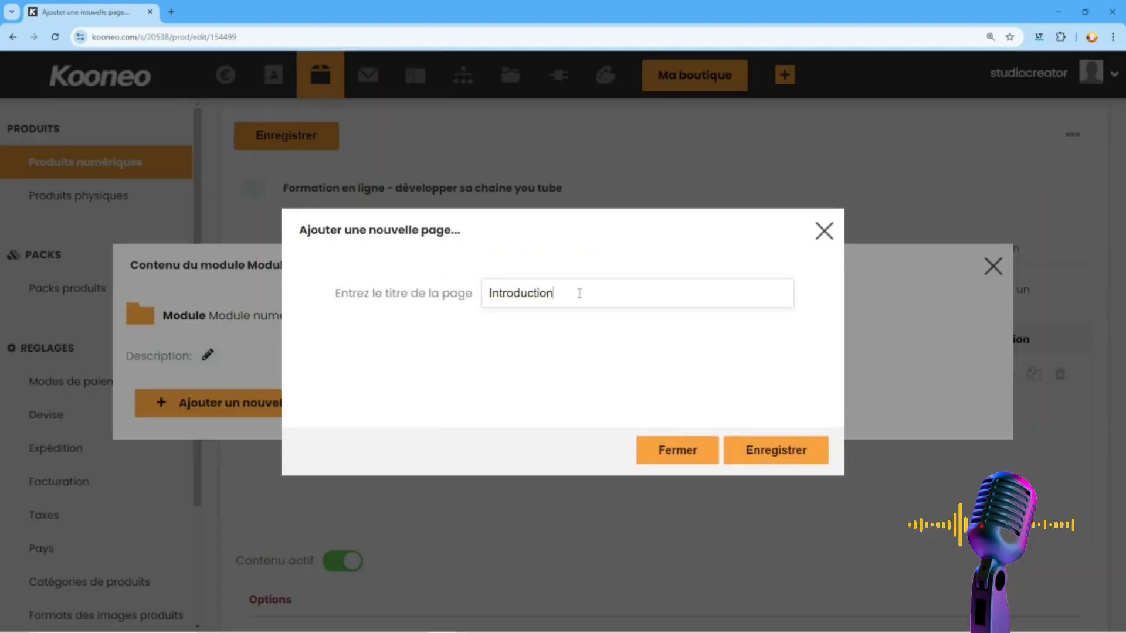
click(799, 463)
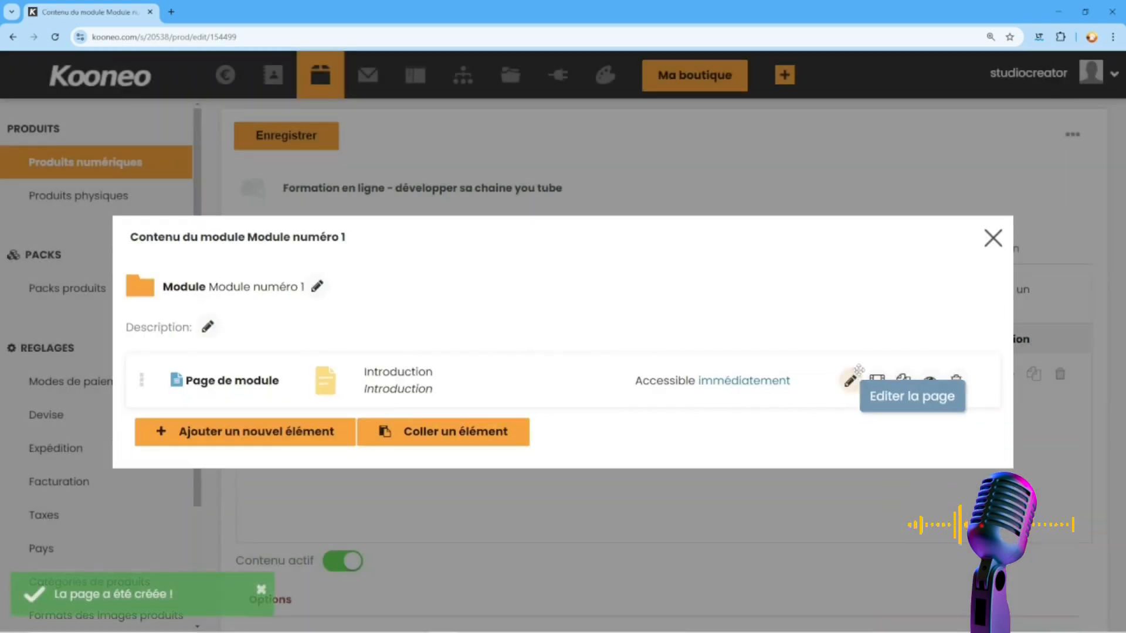
click(849, 381)
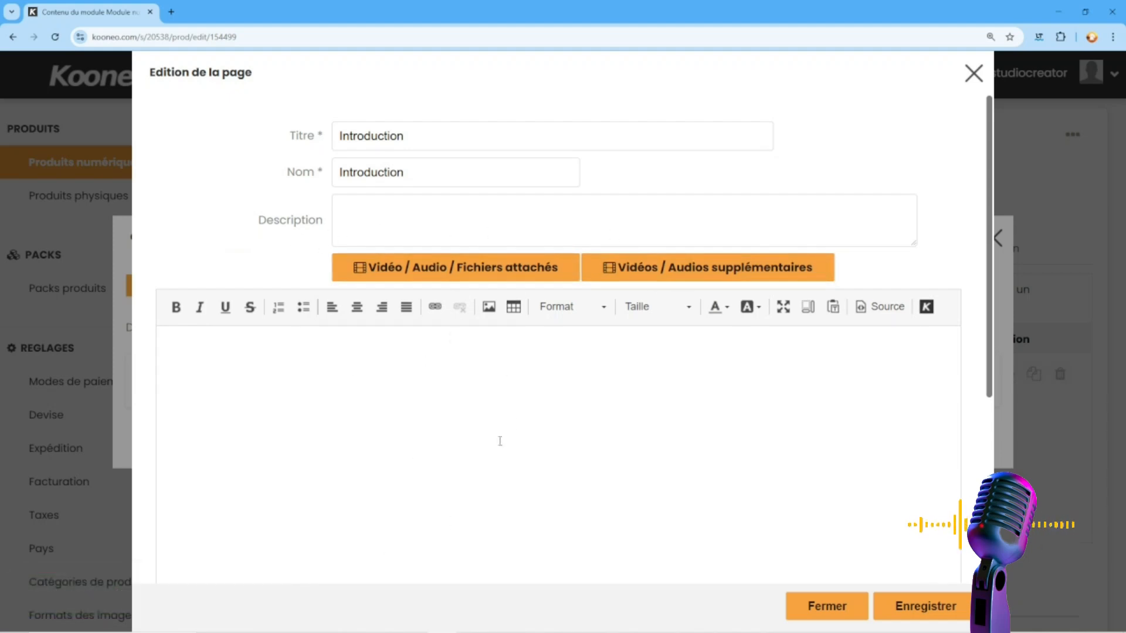
click(509, 257)
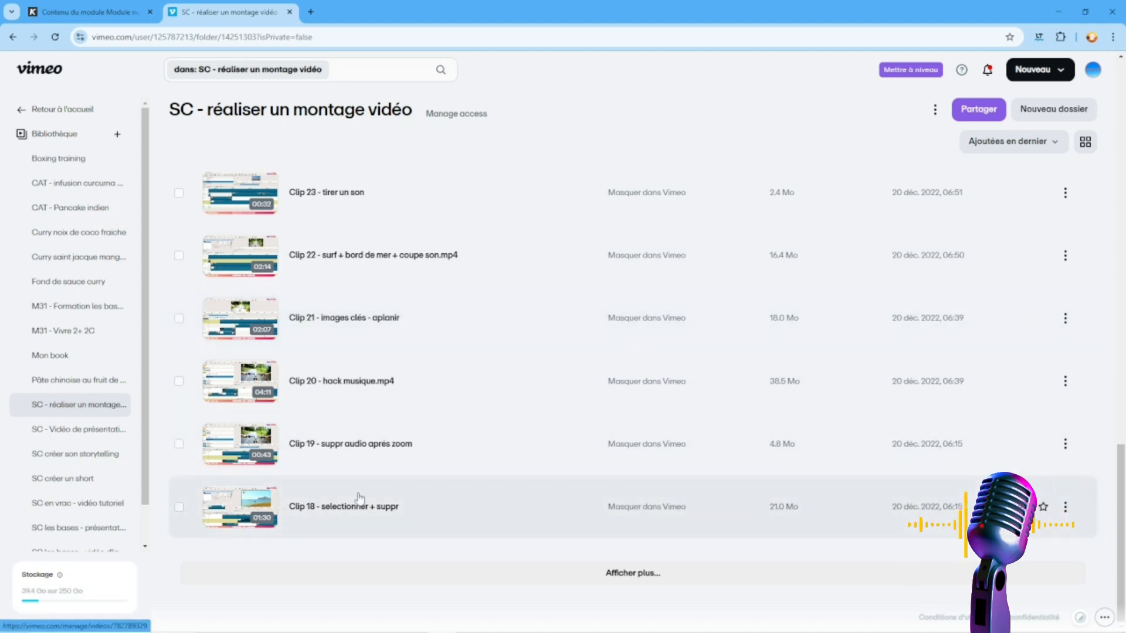
In Vimeo, open the video "Clip 18 - selectionner + suppr" and copy its embed code.
click(323, 515)
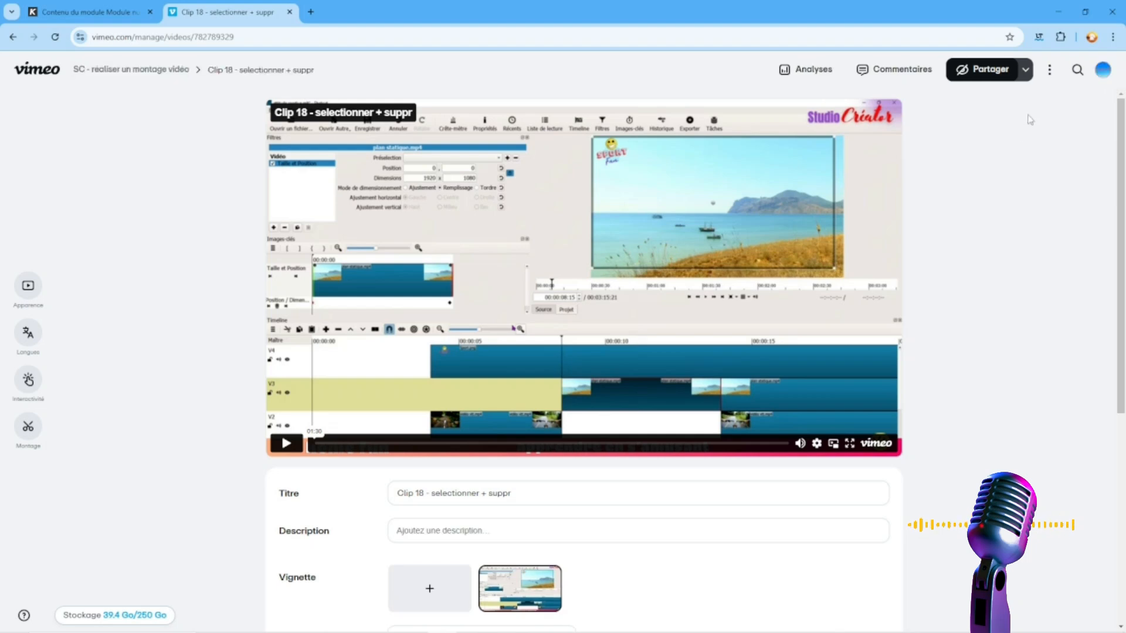
click(1029, 76)
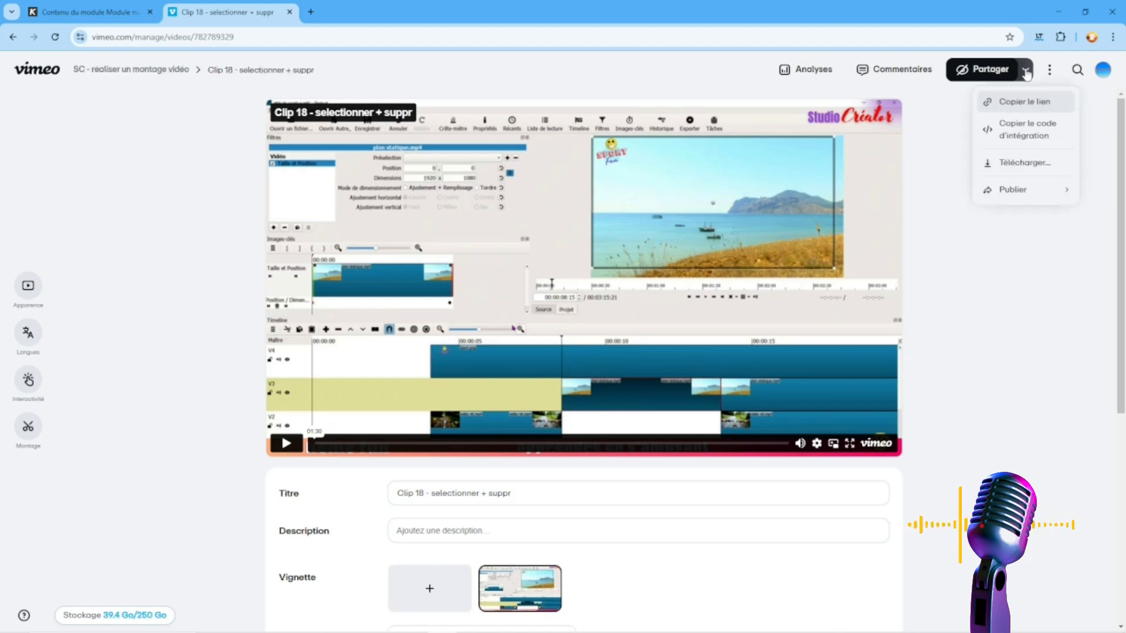
click(1021, 135)
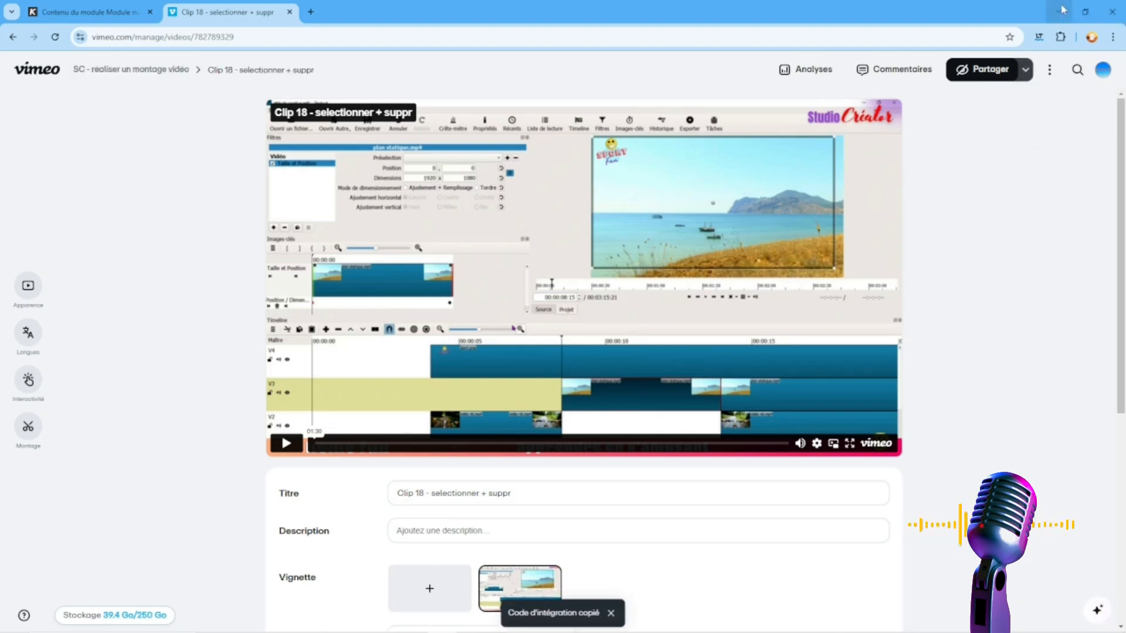
Switch to Kooneo and embed the copied Vimeo video code as the Introduction page's media.
click(63, 12)
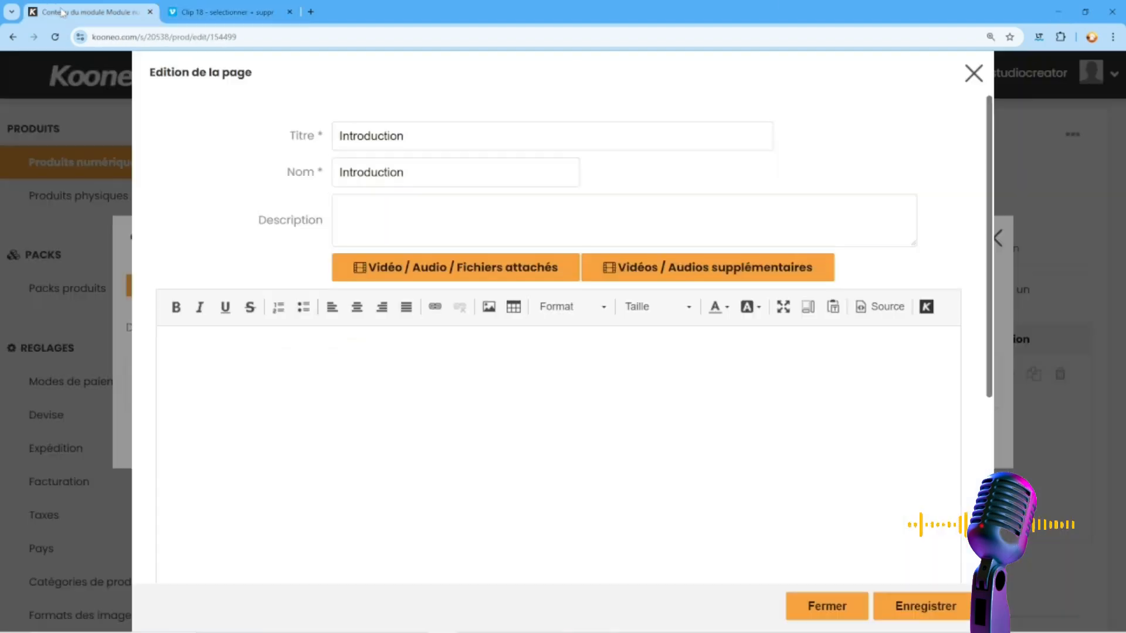
click(461, 274)
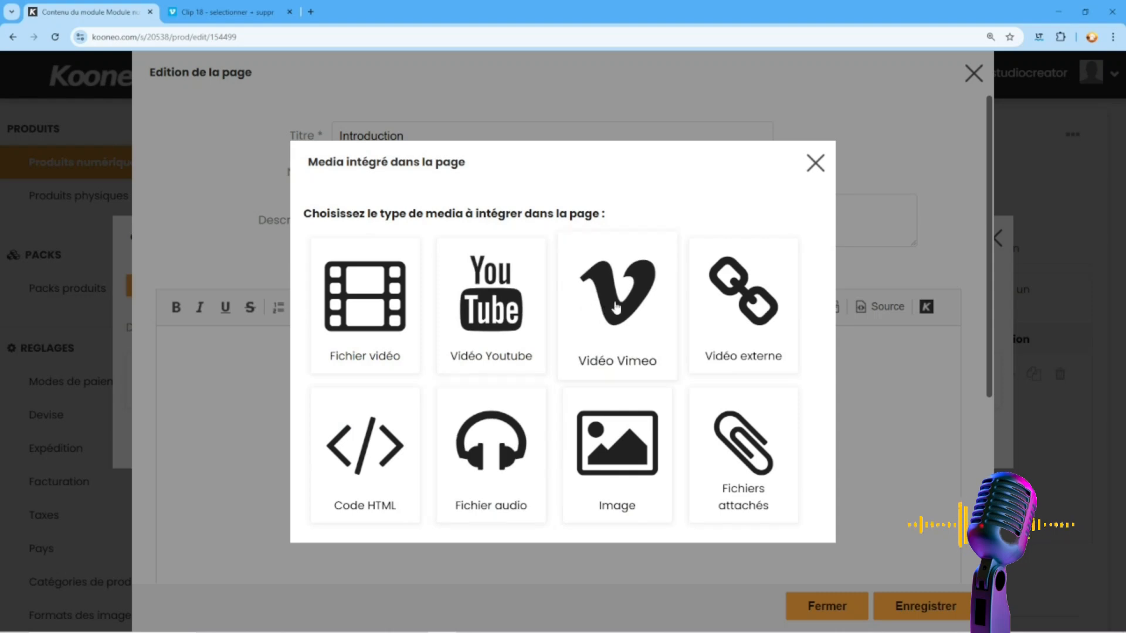
click(615, 299)
click(355, 253)
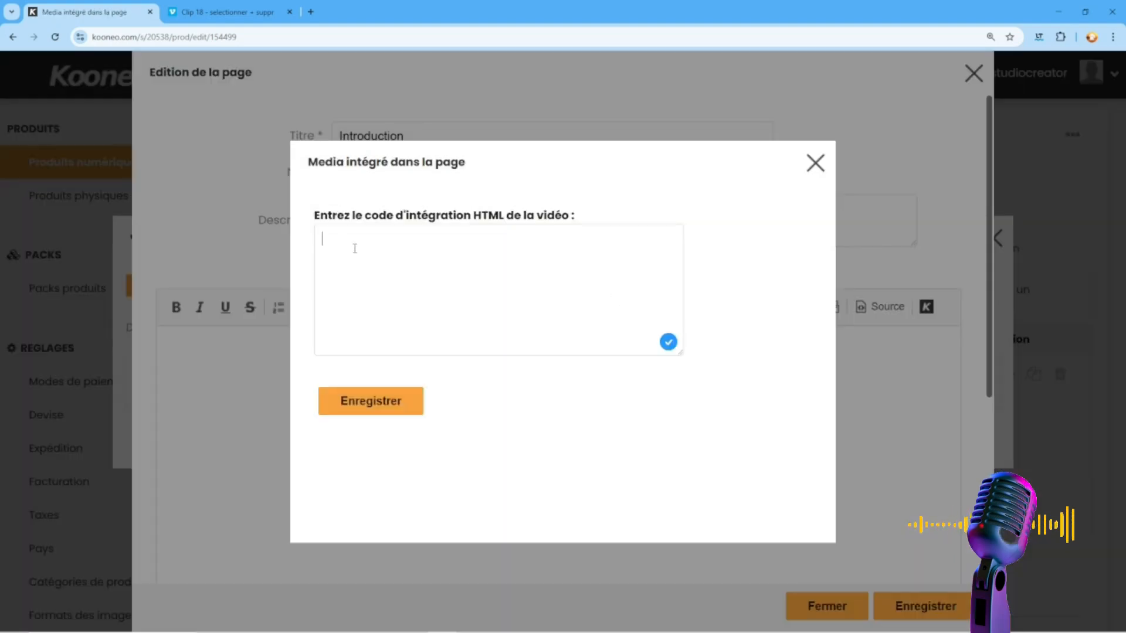
right_click(354, 247)
click(393, 363)
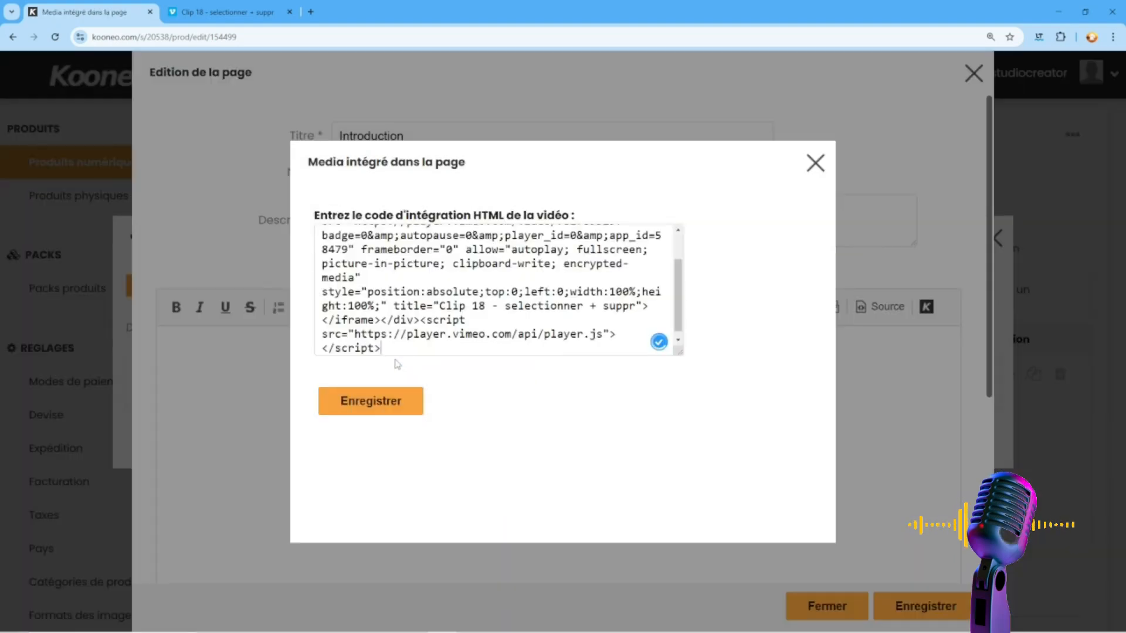
click(359, 403)
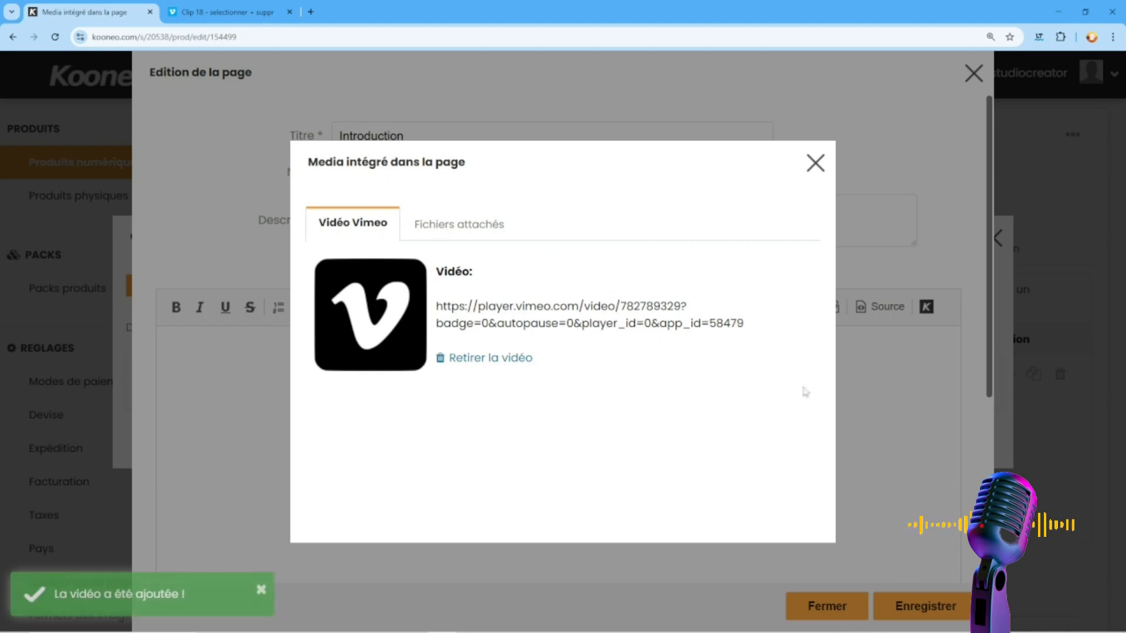
click(817, 165)
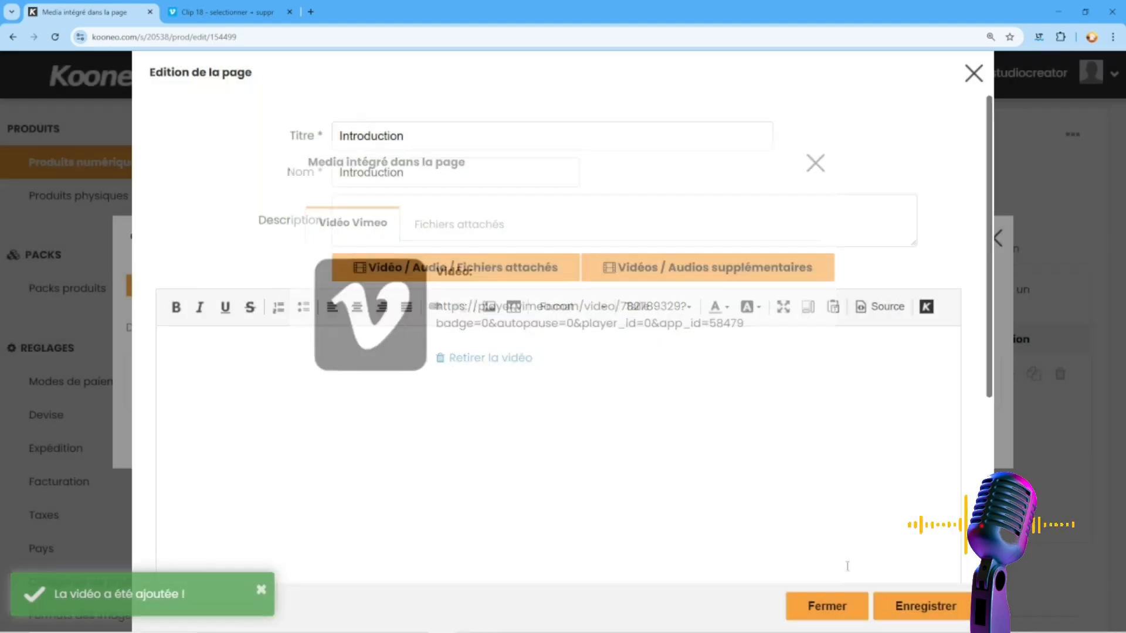
Save the Introduction page and close both the page editor and the contents of Module numéro 1.
click(886, 599)
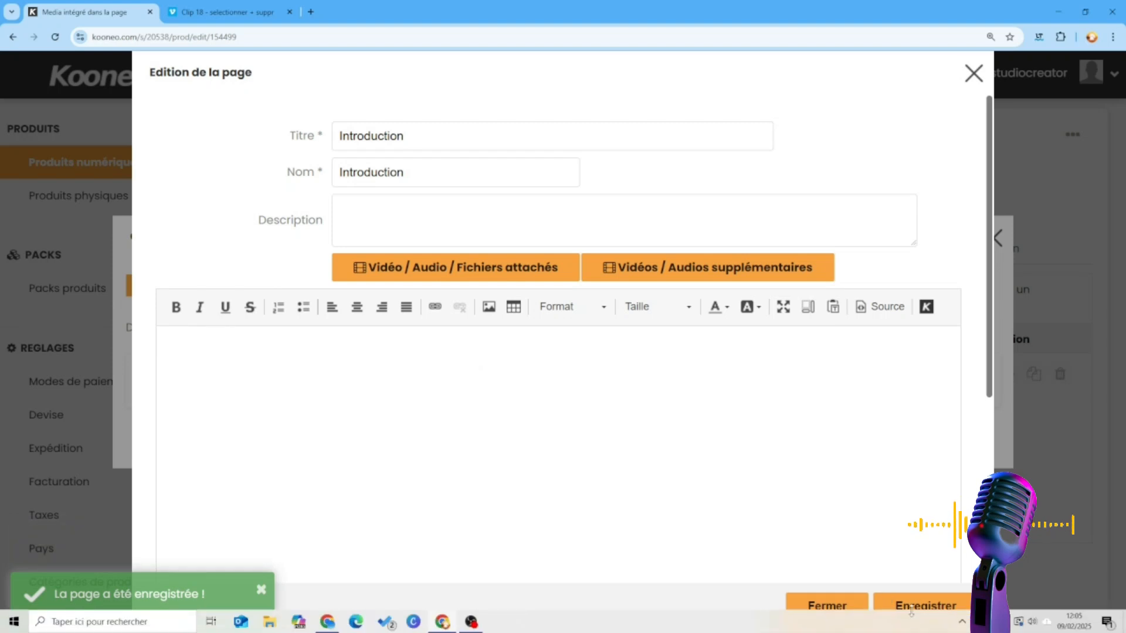
click(976, 75)
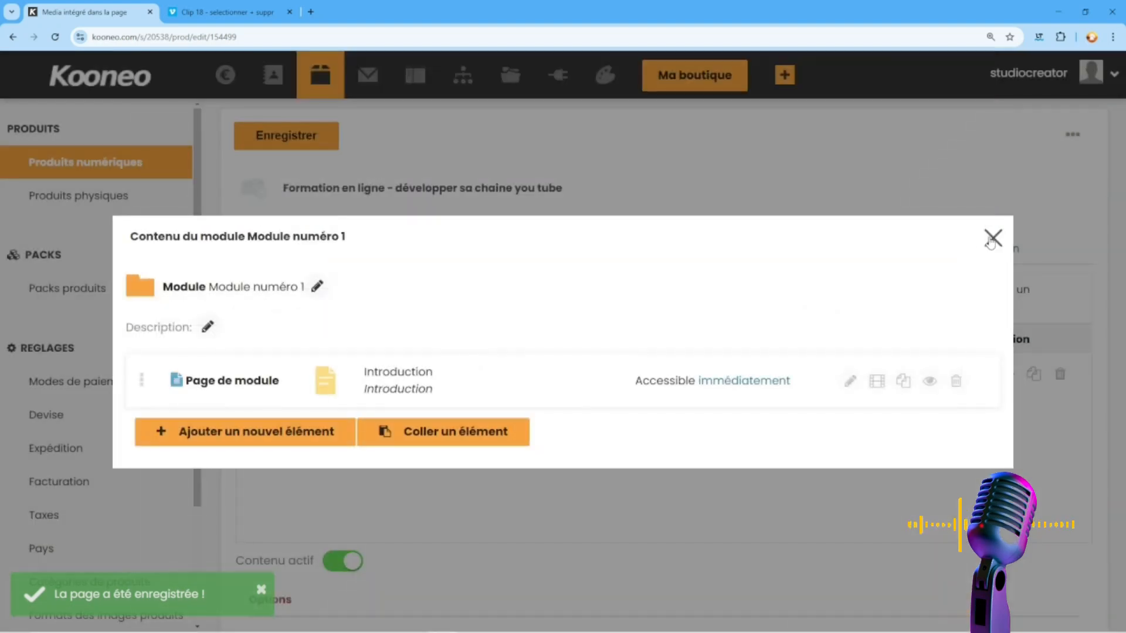
click(993, 240)
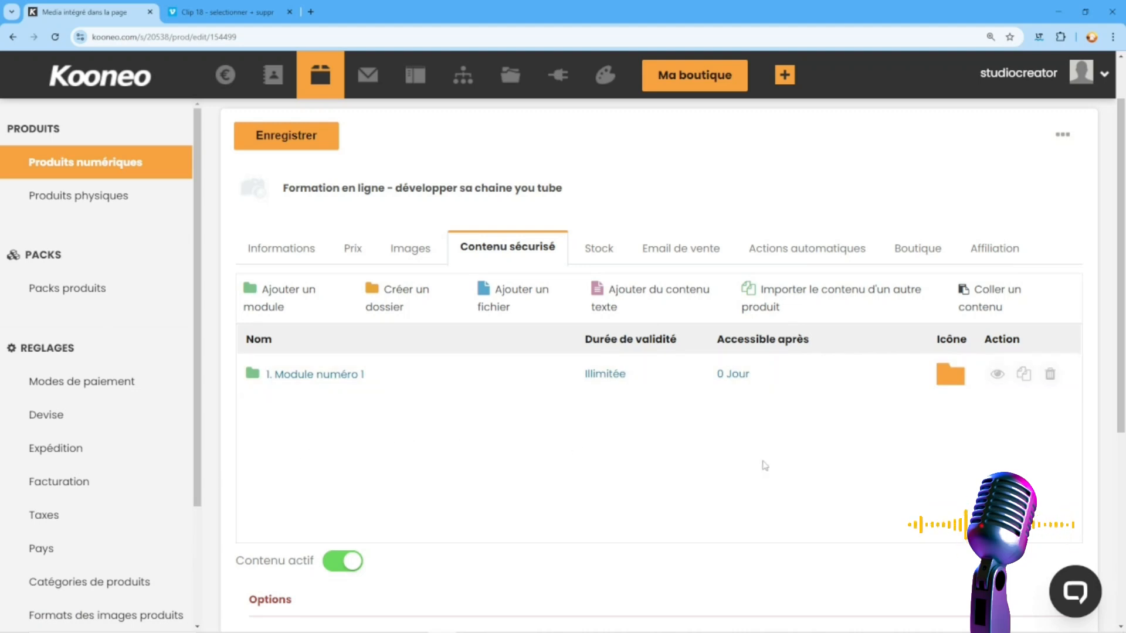
Preview the Introduction page of Module numéro 1 as customers see it, and return to the product's secured content.
click(996, 374)
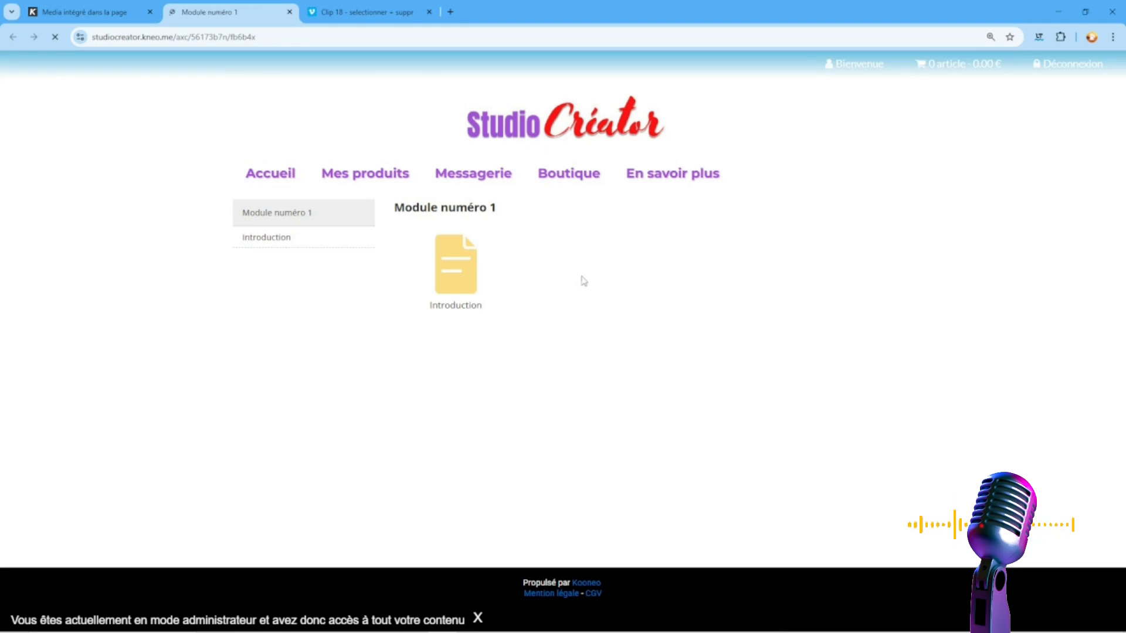
click(262, 235)
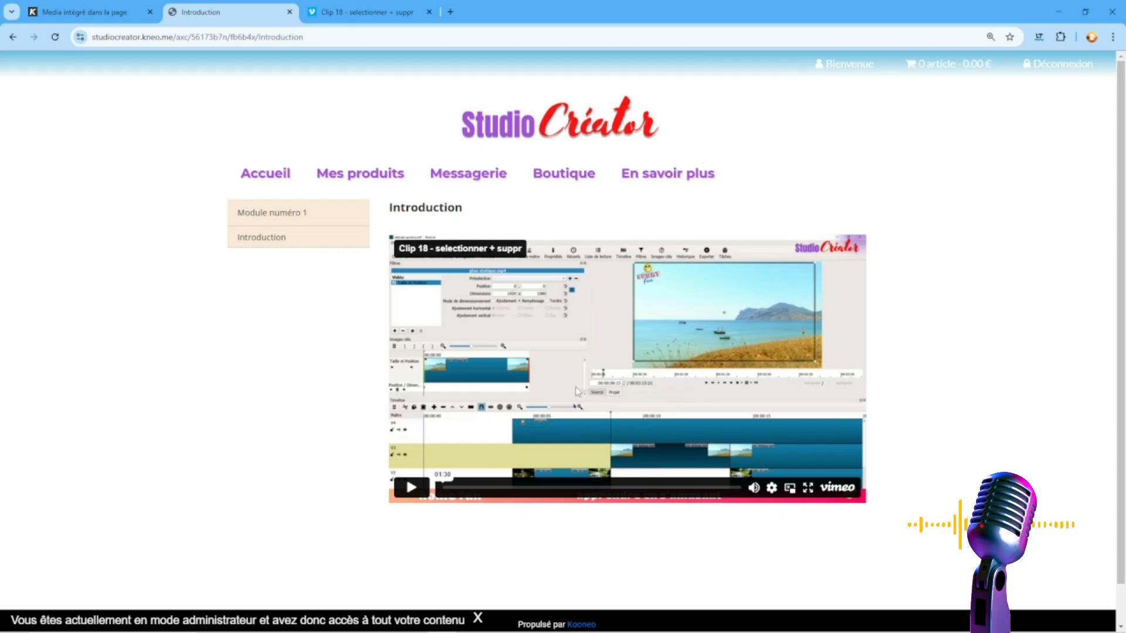
click(83, 21)
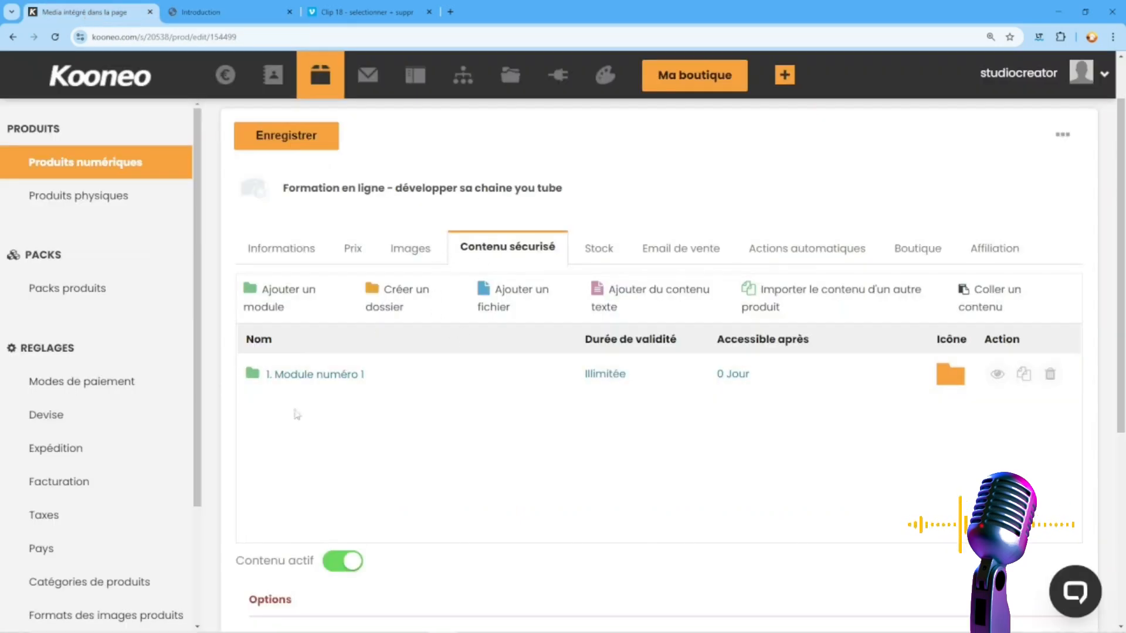
Add a second module page titled "Comment développer sa chaine" to Module numéro 1.
click(310, 378)
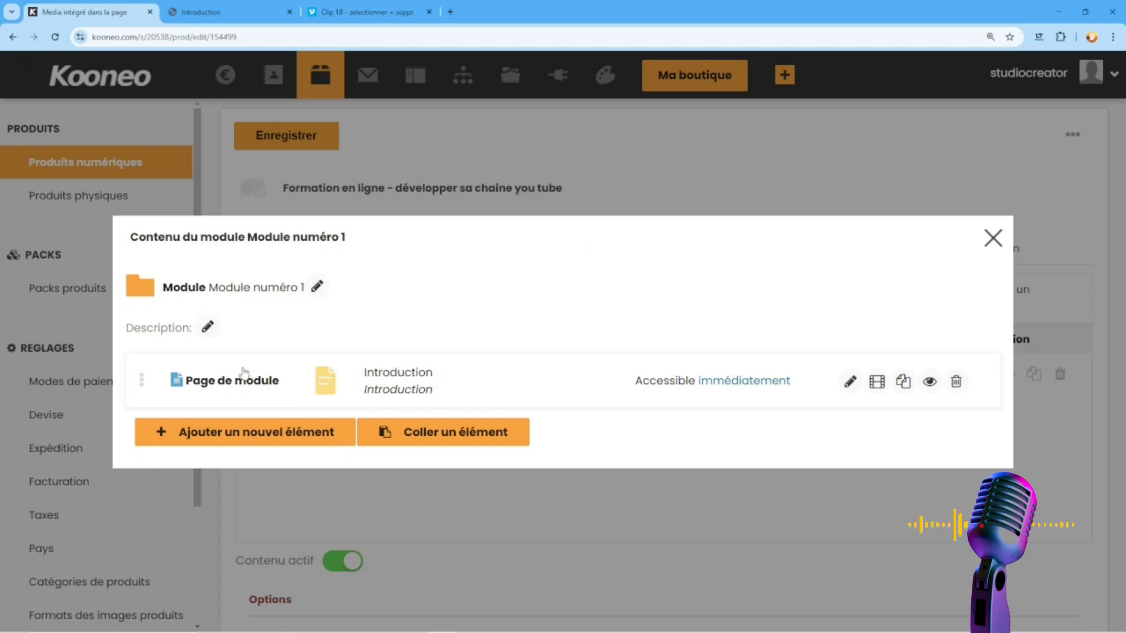
click(234, 431)
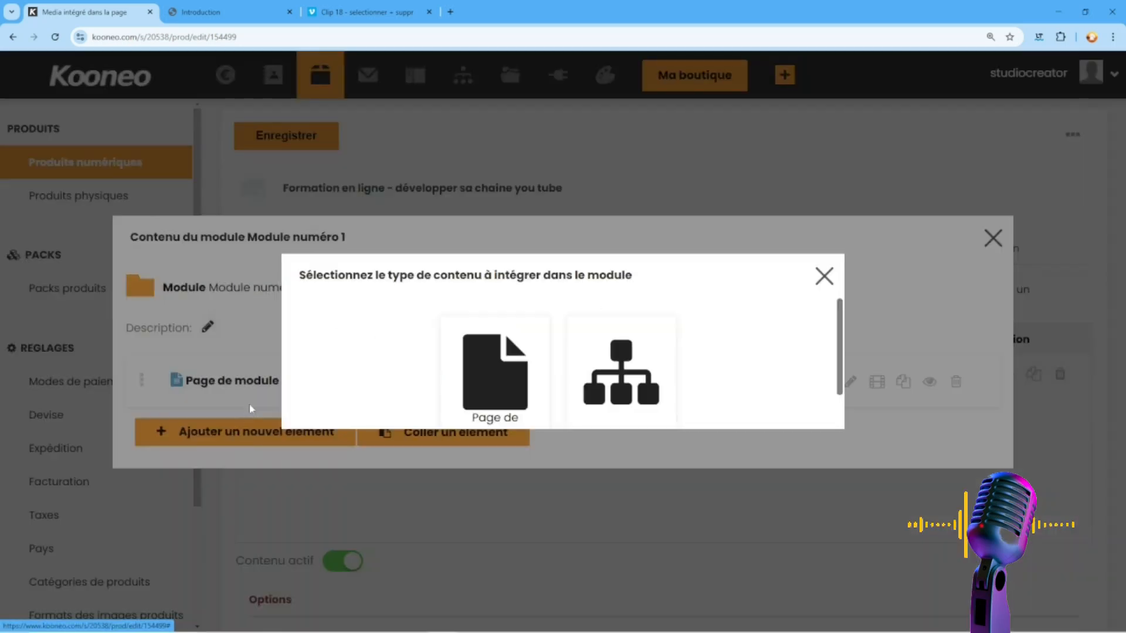
click(491, 361)
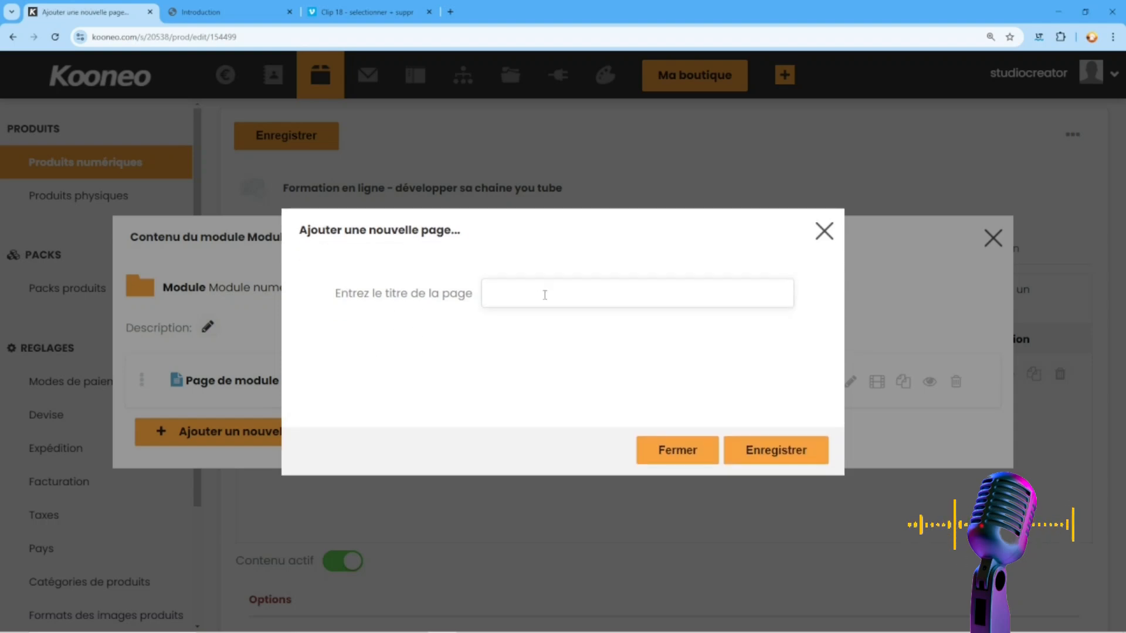
text(Comment développer sa chaine)
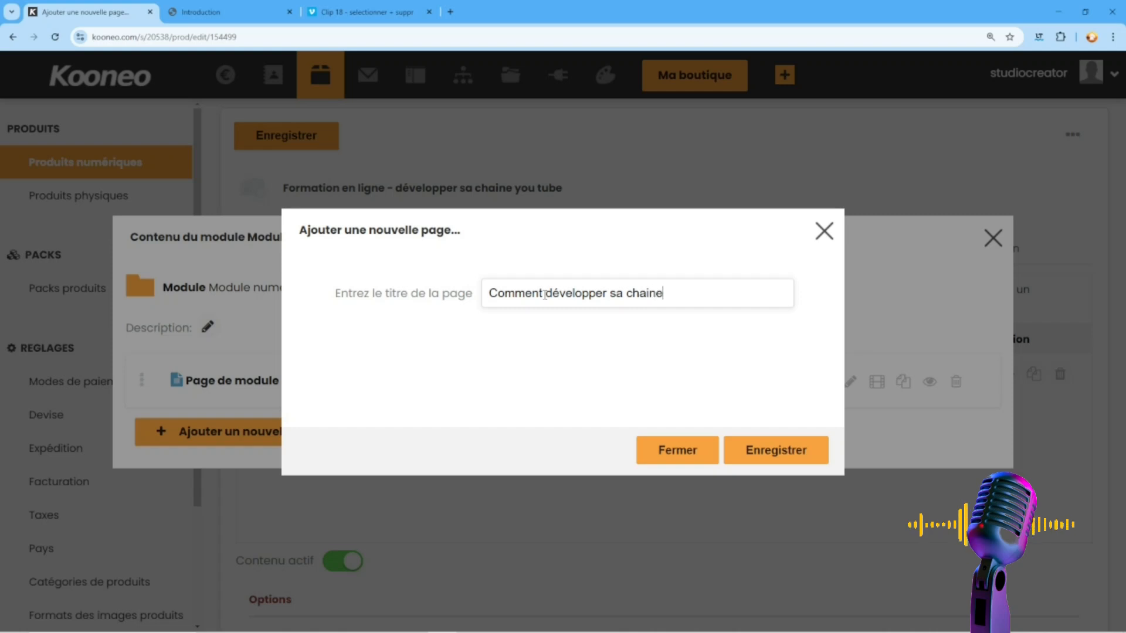
click(734, 459)
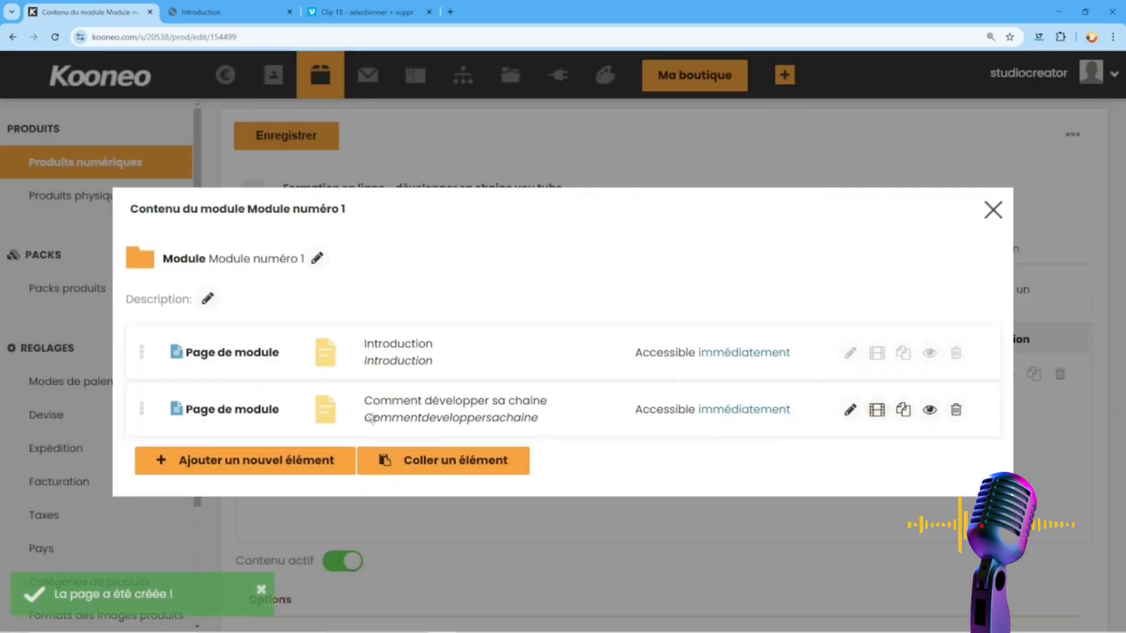
Examine the media and attached-file options of the page "Comment développer sa chaine" and close the module without adding a file.
click(393, 413)
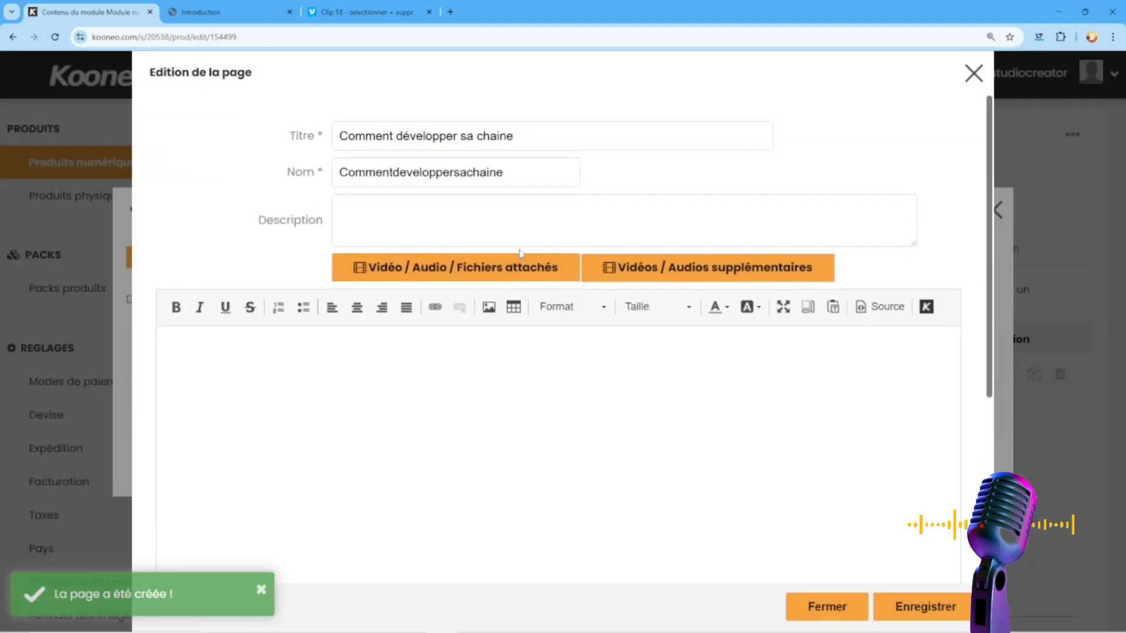
click(521, 268)
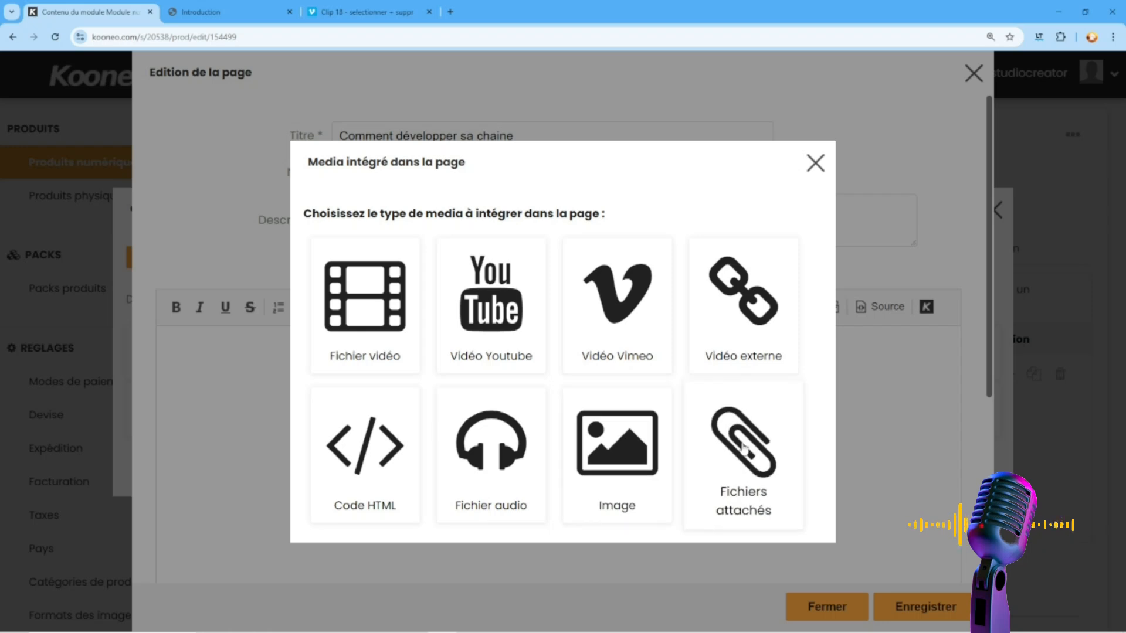
click(744, 448)
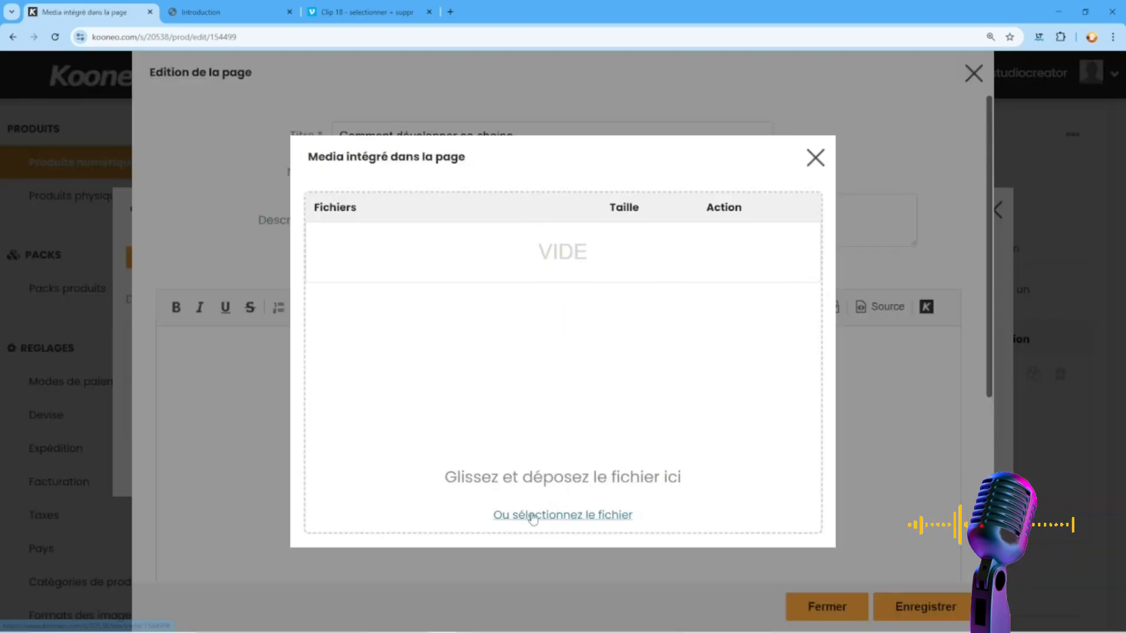
click(815, 157)
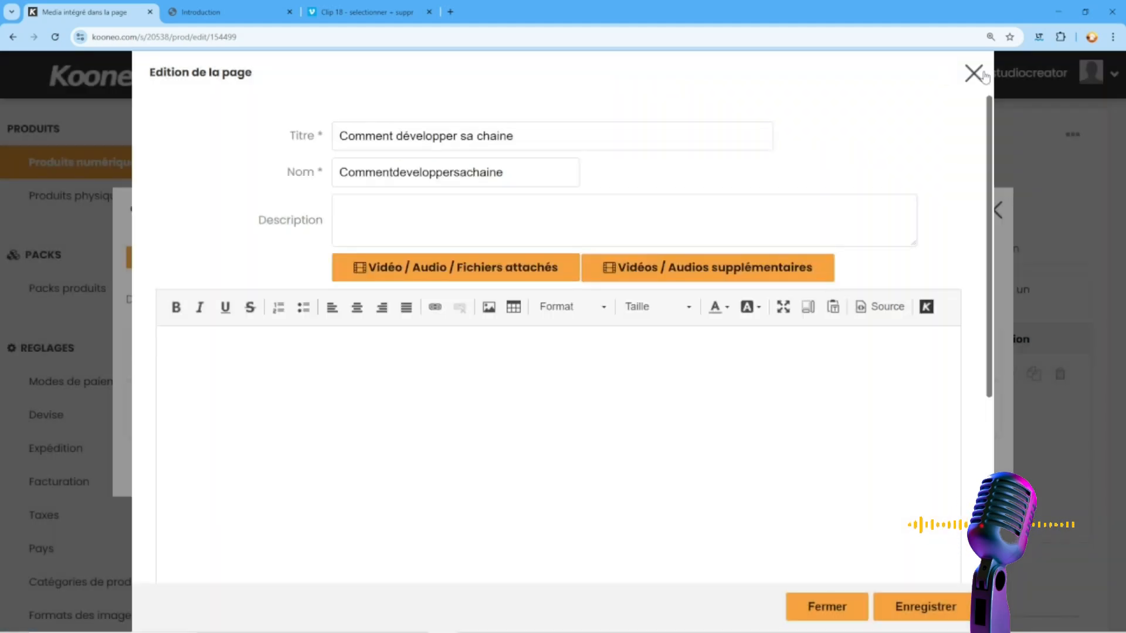
click(974, 73)
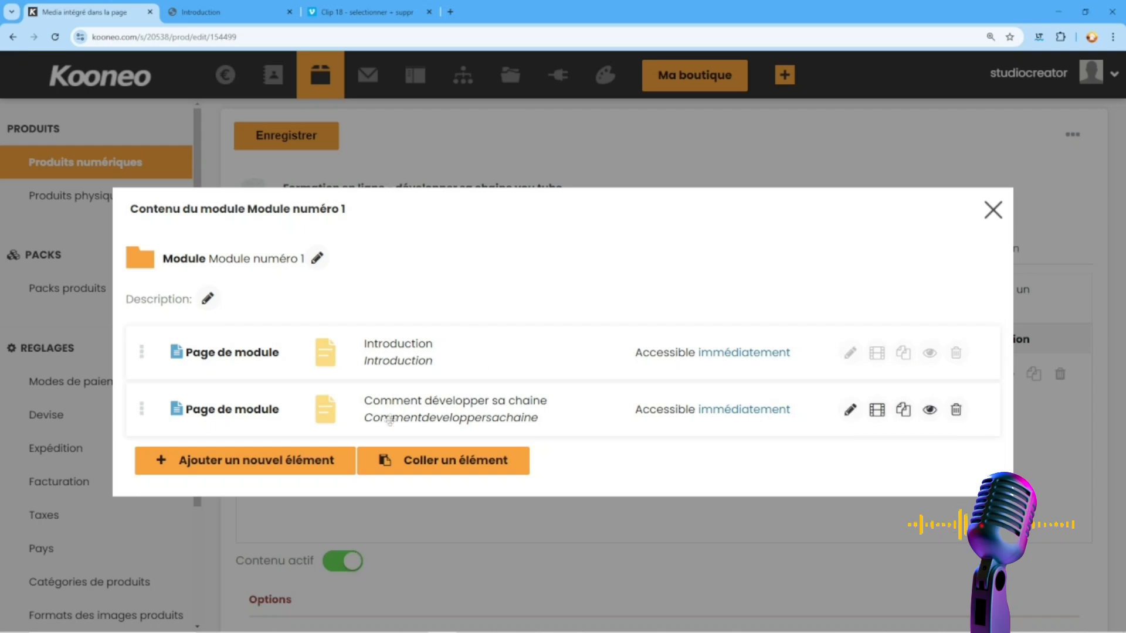
click(991, 212)
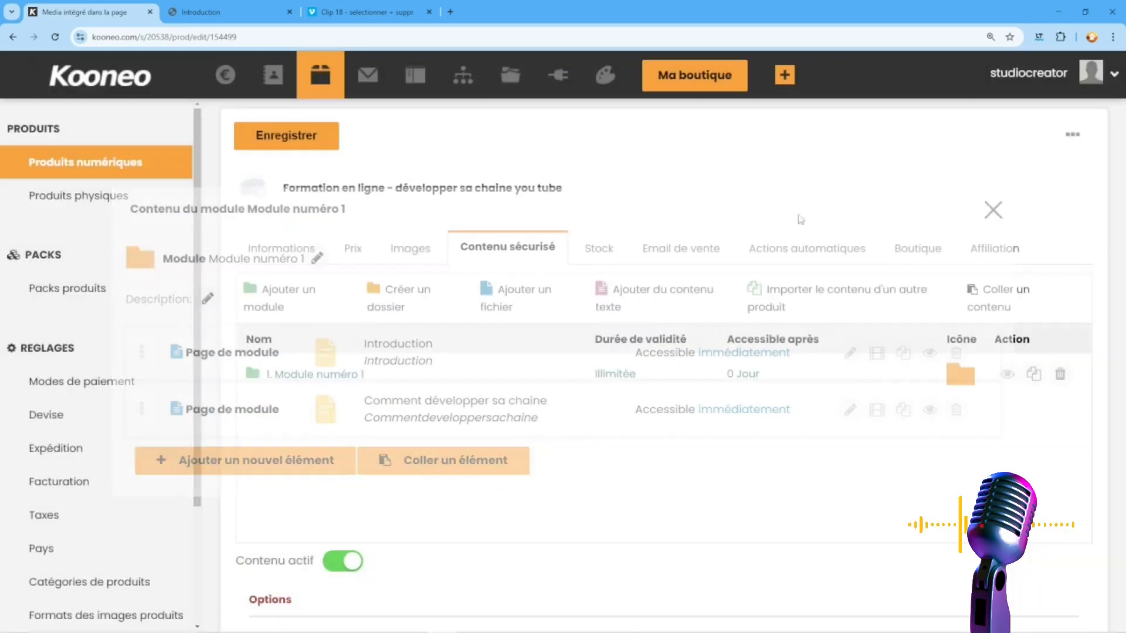
Create a second module named "Module 2 - Comment créer une vignette" in the product's secured content.
click(271, 300)
click(570, 334)
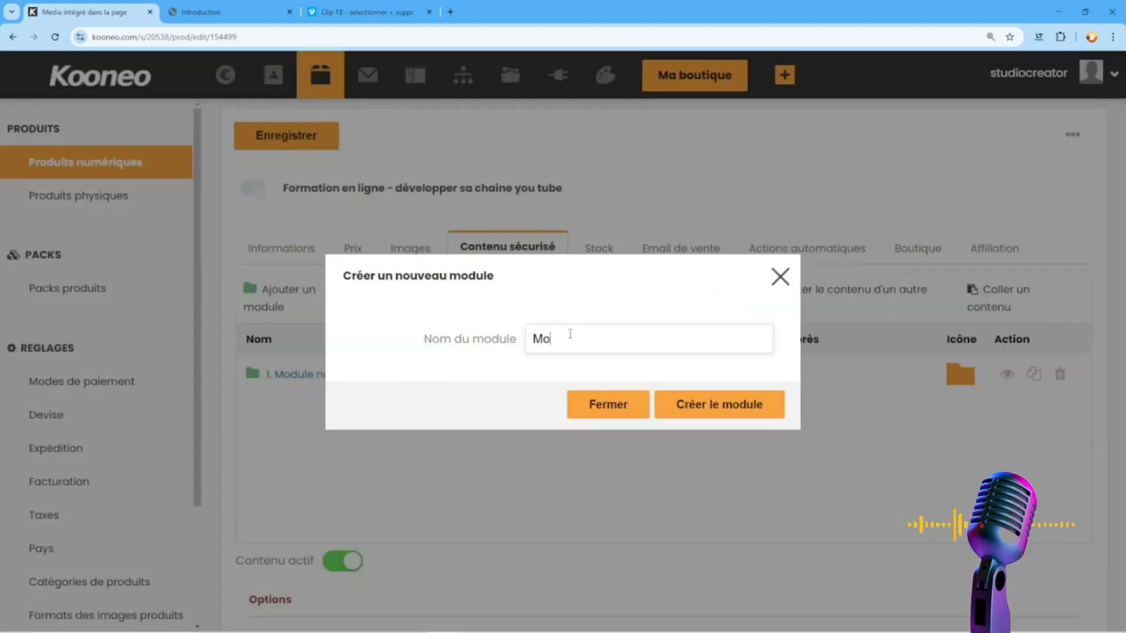
text(Module 2 - Comment c)
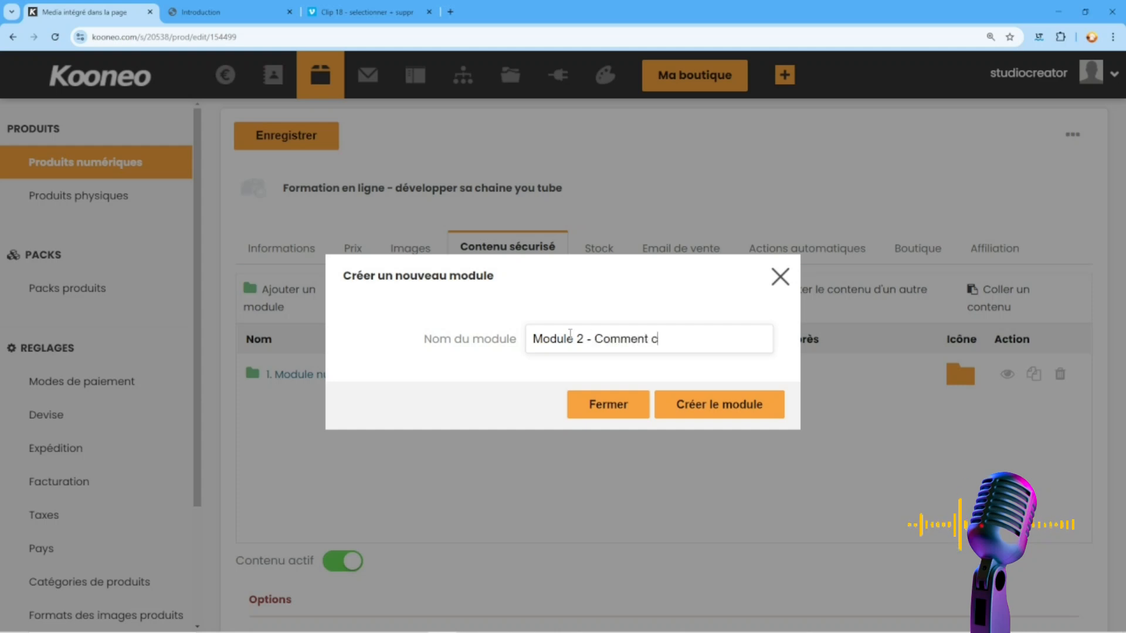
text(réer une vignette)
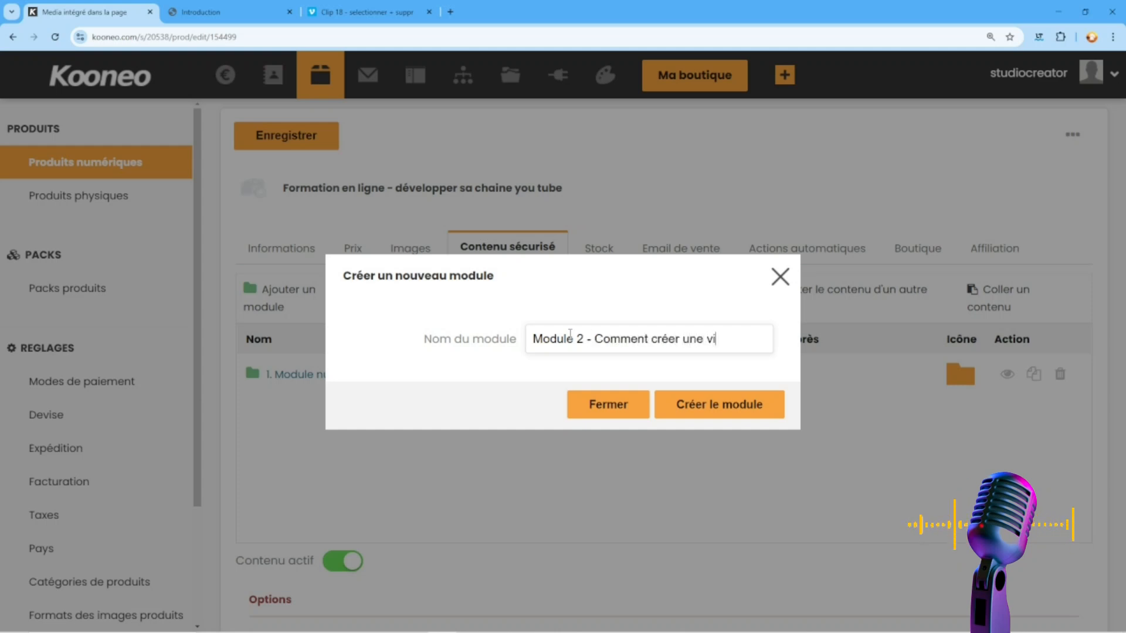
click(713, 400)
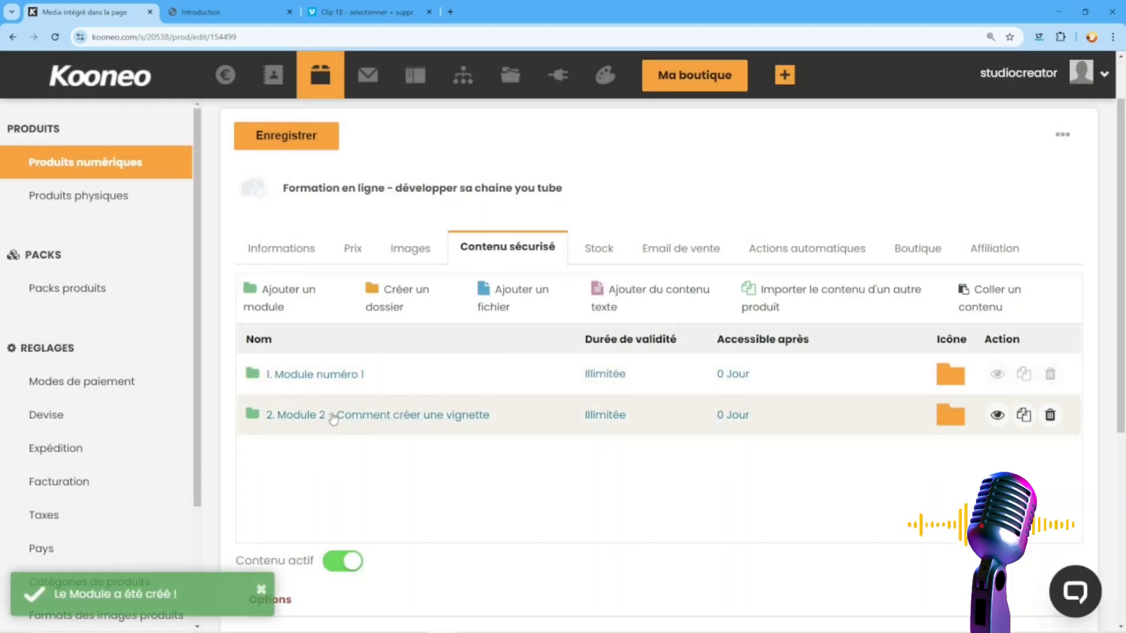
click(378, 416)
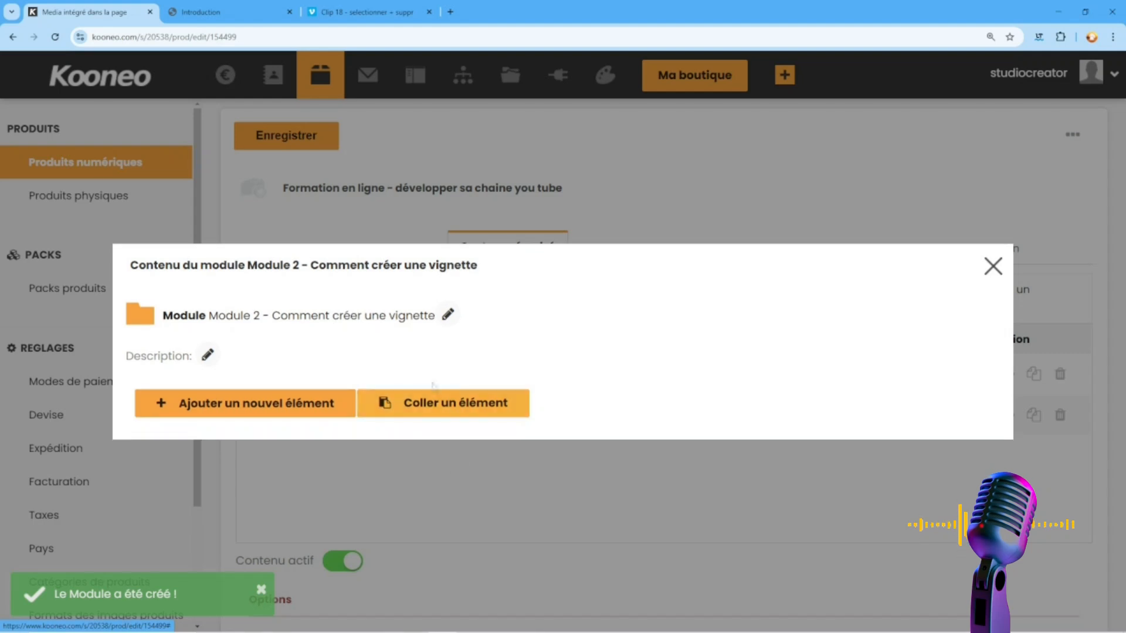
click(300, 418)
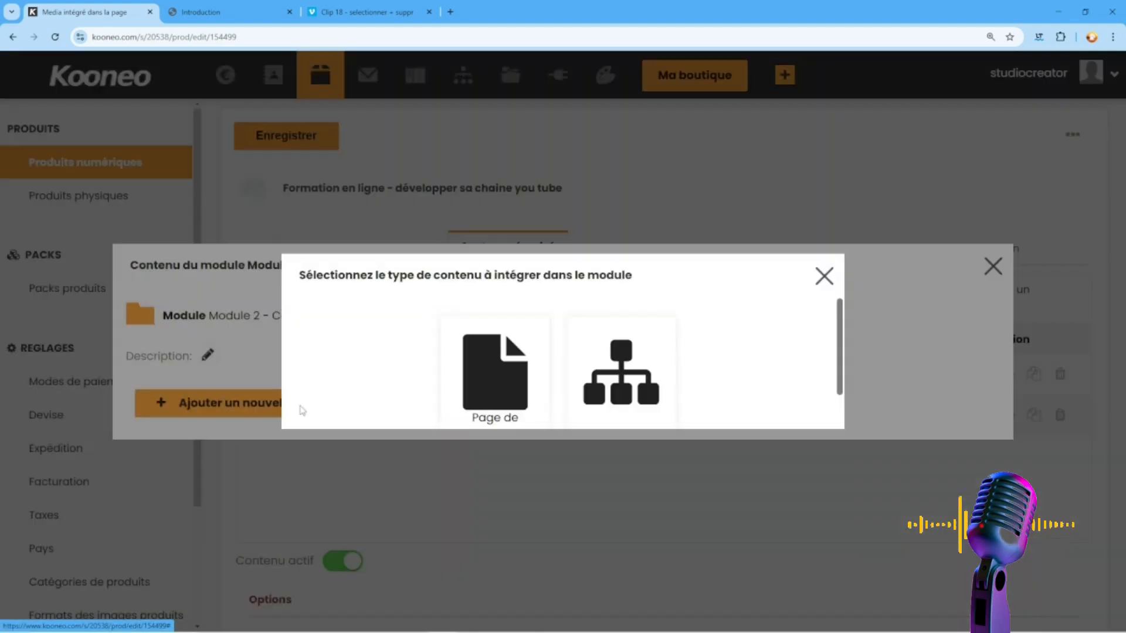
click(500, 350)
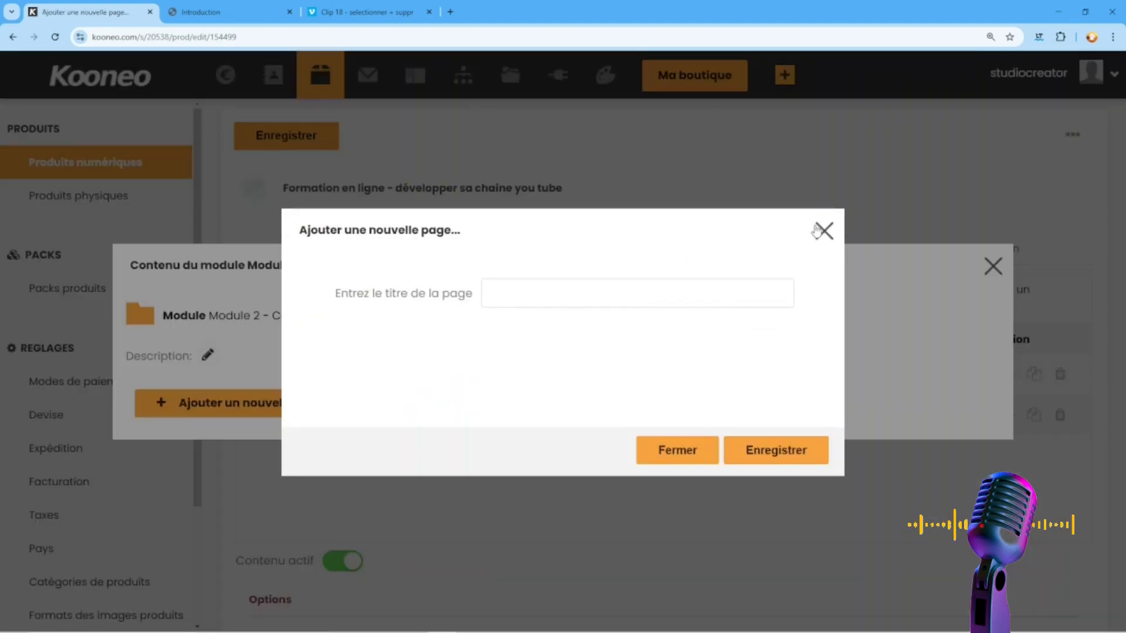
click(824, 231)
click(993, 267)
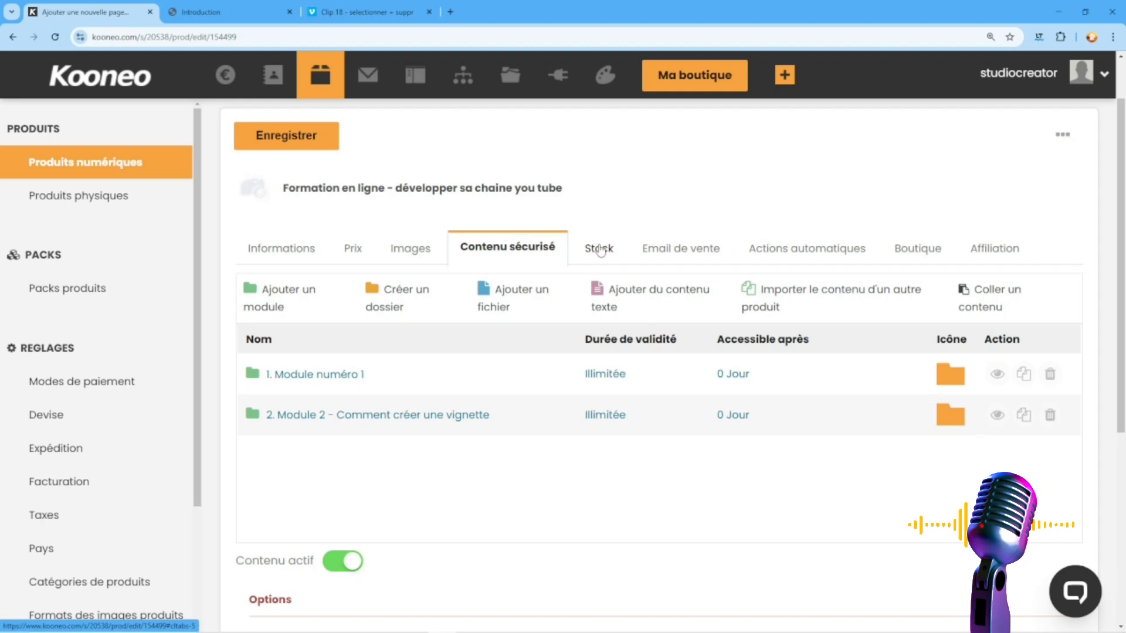
Enable sending of the default sales email for the product, and view its automatic-action and shop description settings.
click(599, 248)
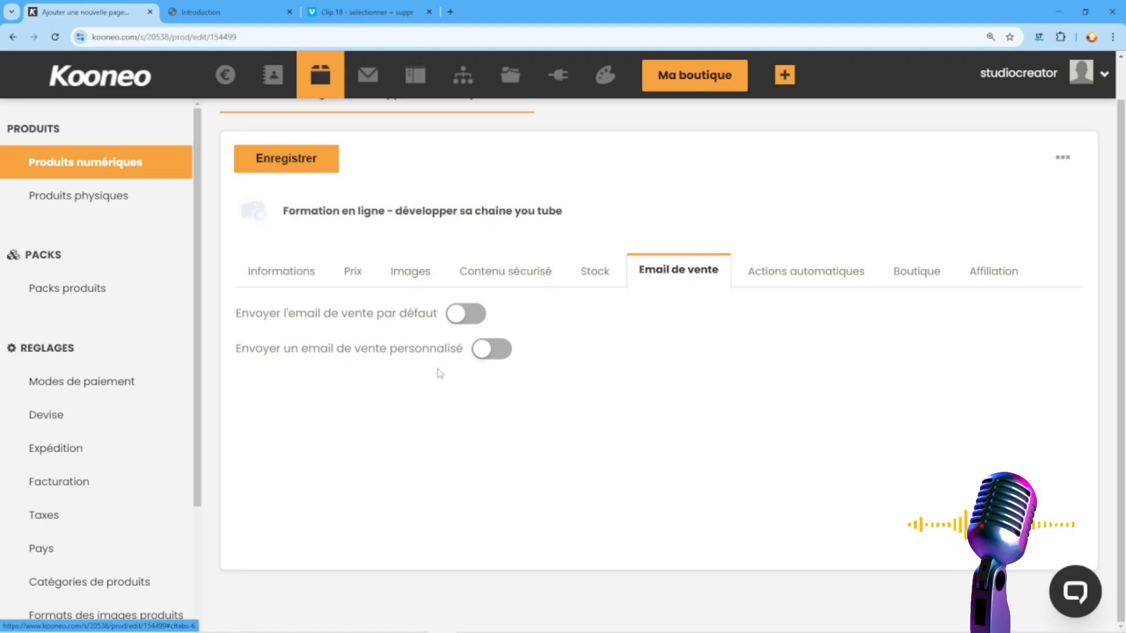
click(464, 313)
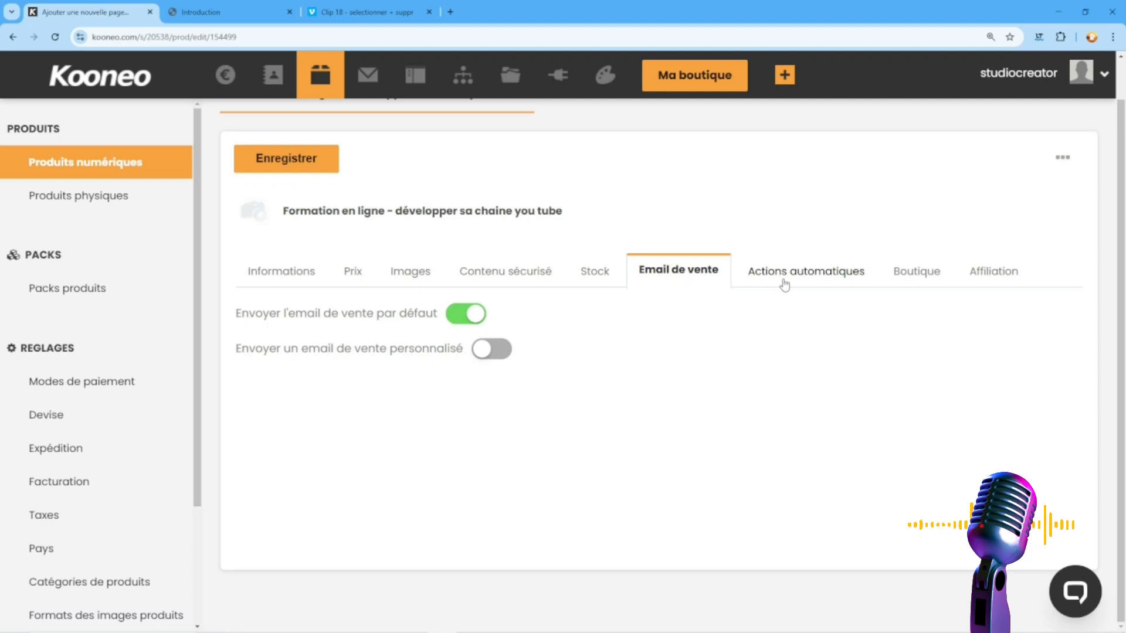
click(782, 282)
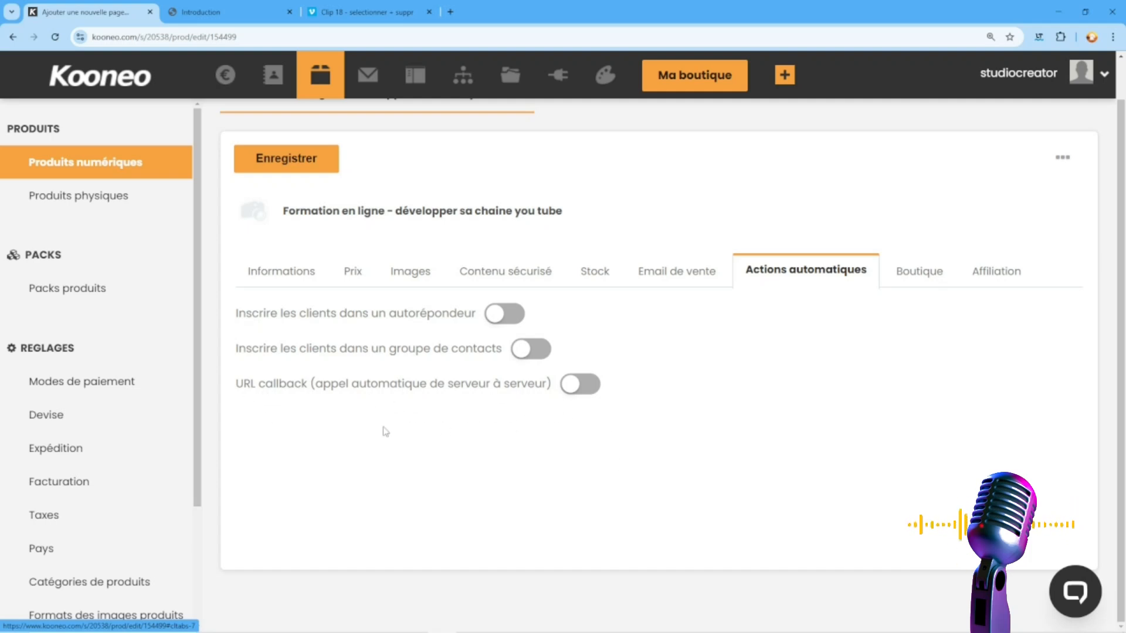
click(919, 271)
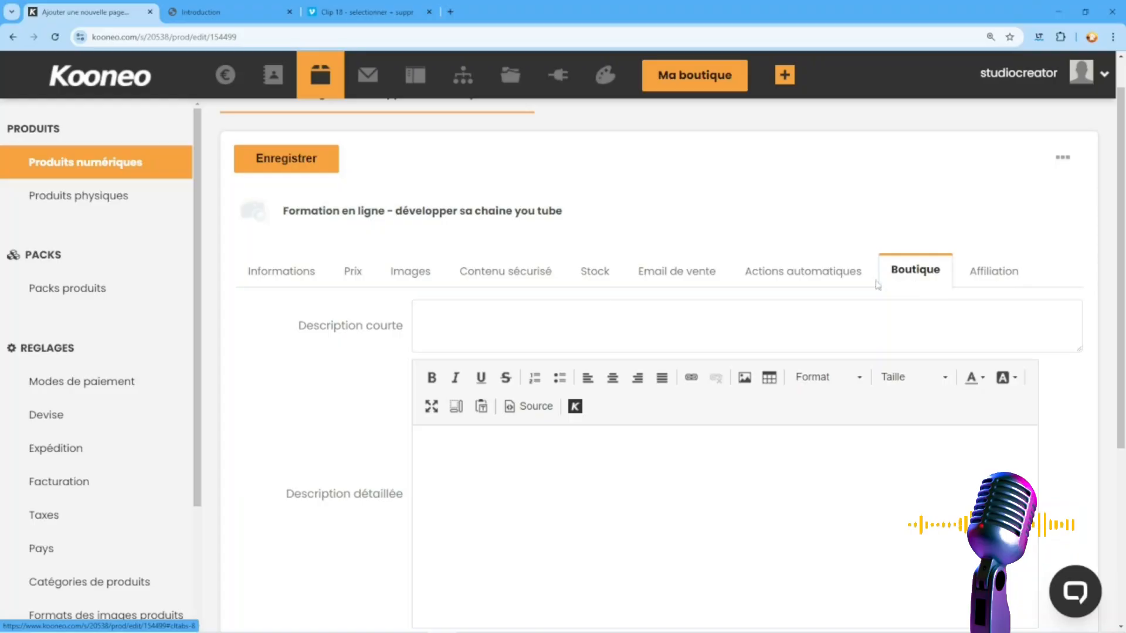
Enter the short shop description "En quelque semaine, tu pourras avoir une chaine cohérente avec une stratégie".
scroll(646, 397, down, 3)
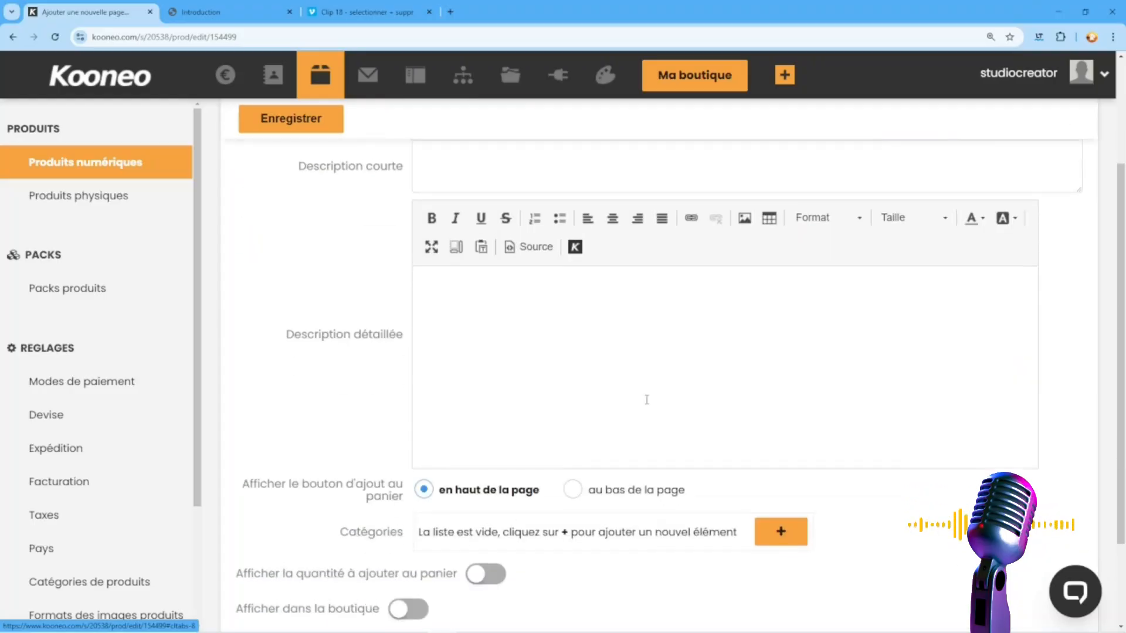
scroll(483, 354, up, 4)
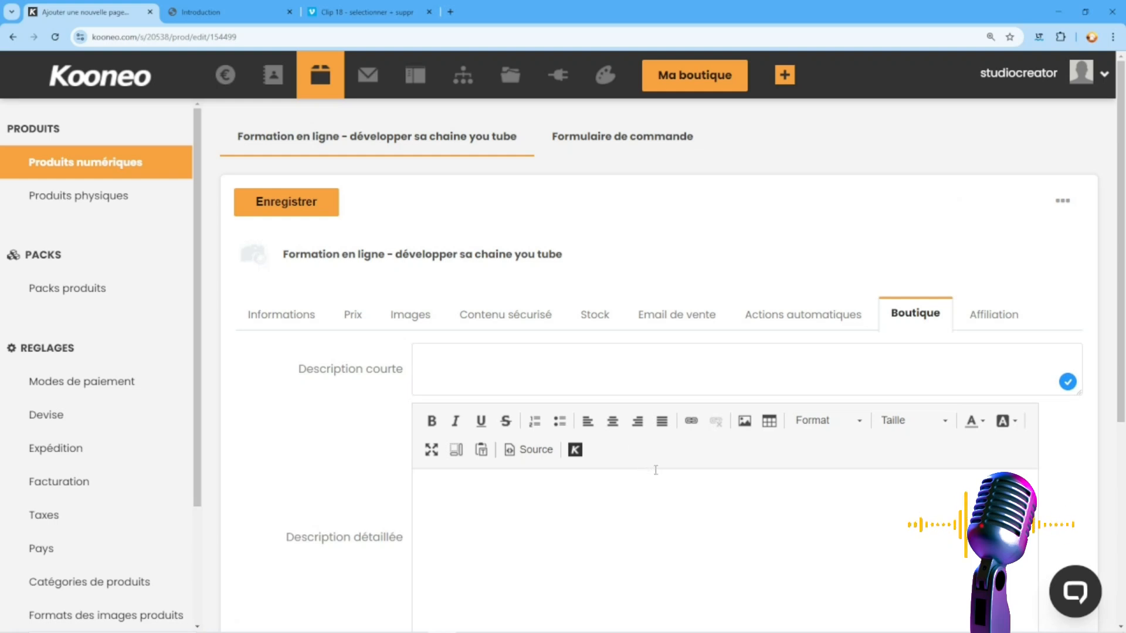
scroll(656, 469, down, 3)
scroll(655, 467, up, 3)
text(quelque sem)
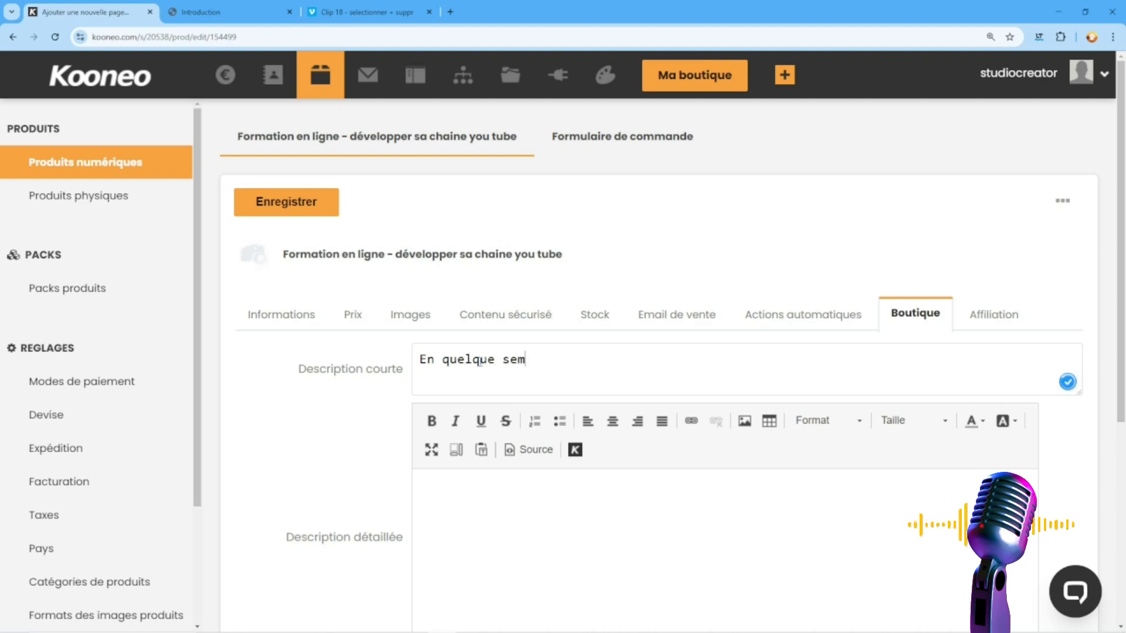
text(aine, tu pourras avoir une)
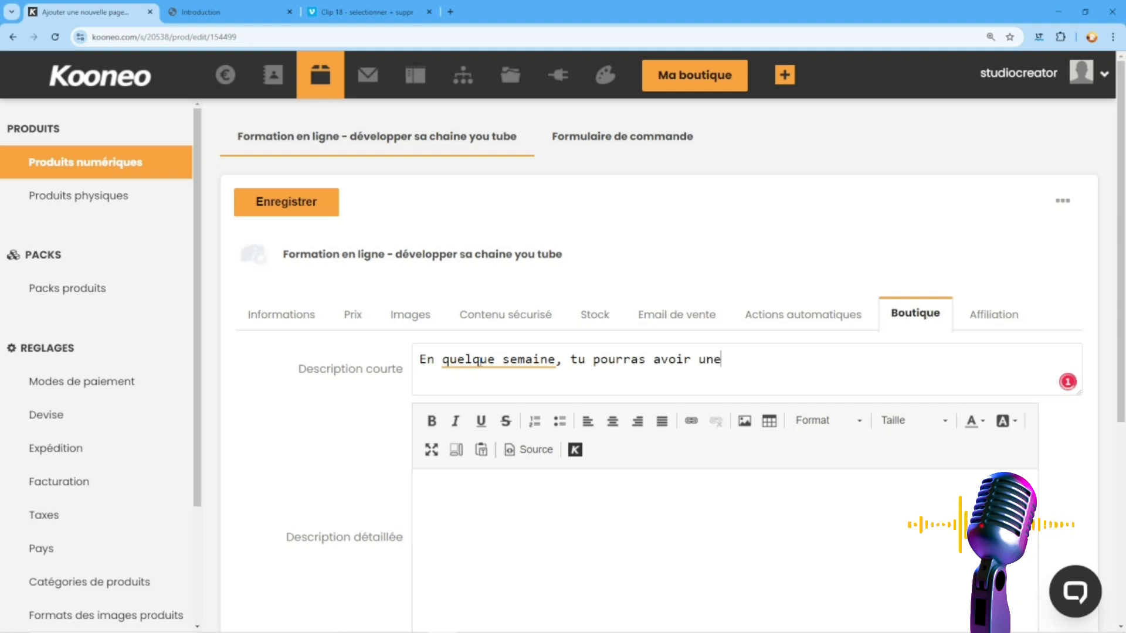
text( chaine co)
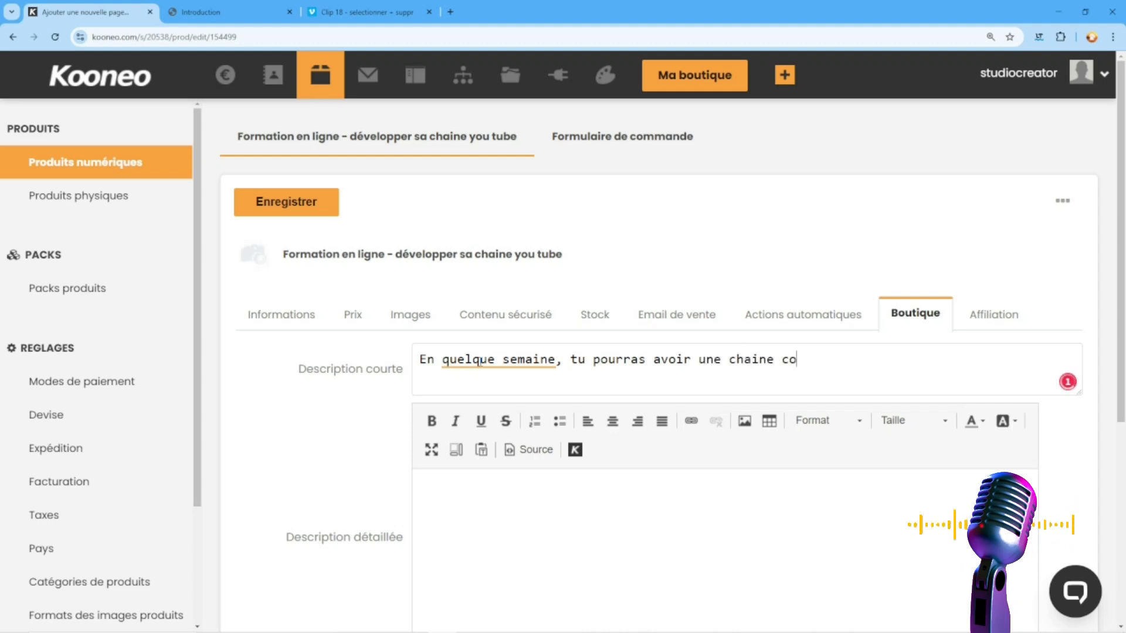
text(hérente av)
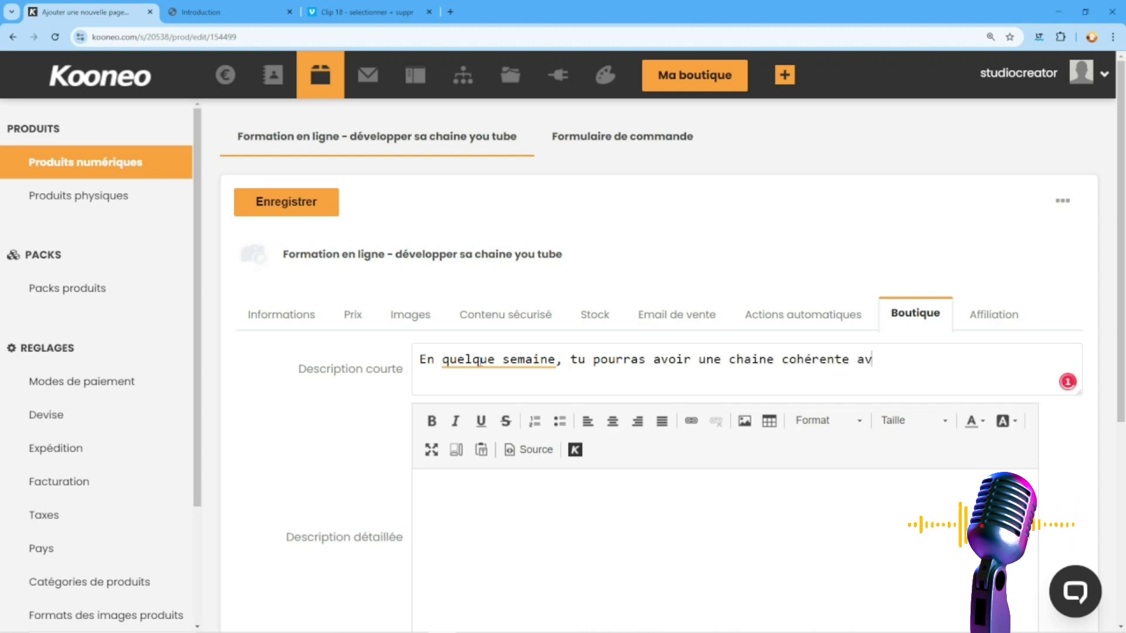
text(ec une stratité)
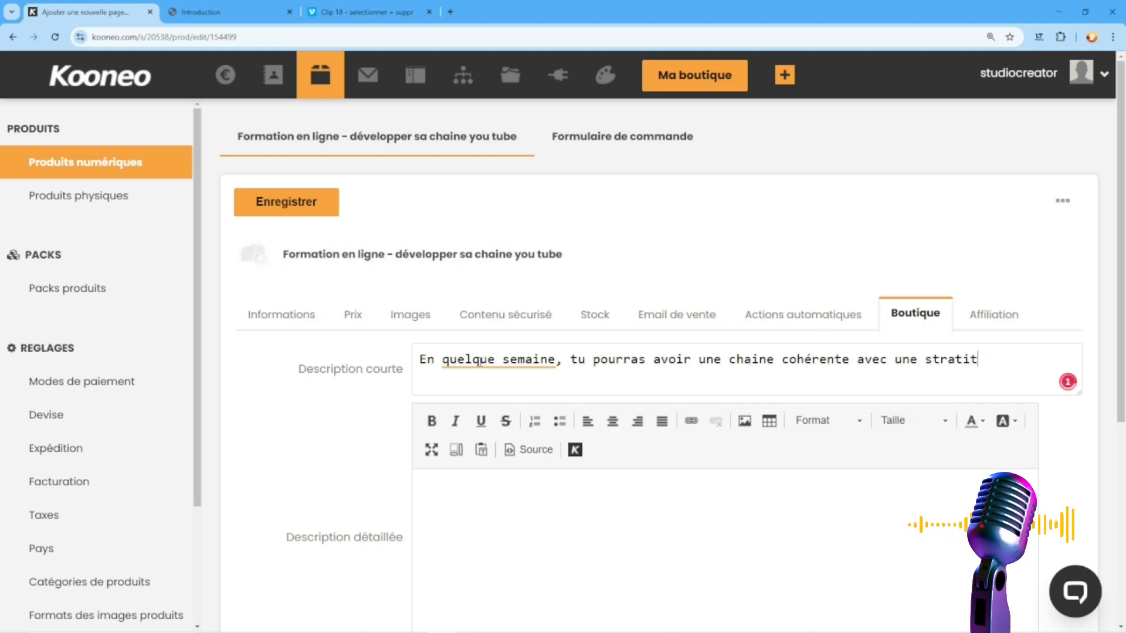
key(BackSpace)
key(BackSpace)
key(BackSpace)
key(BackSpace)
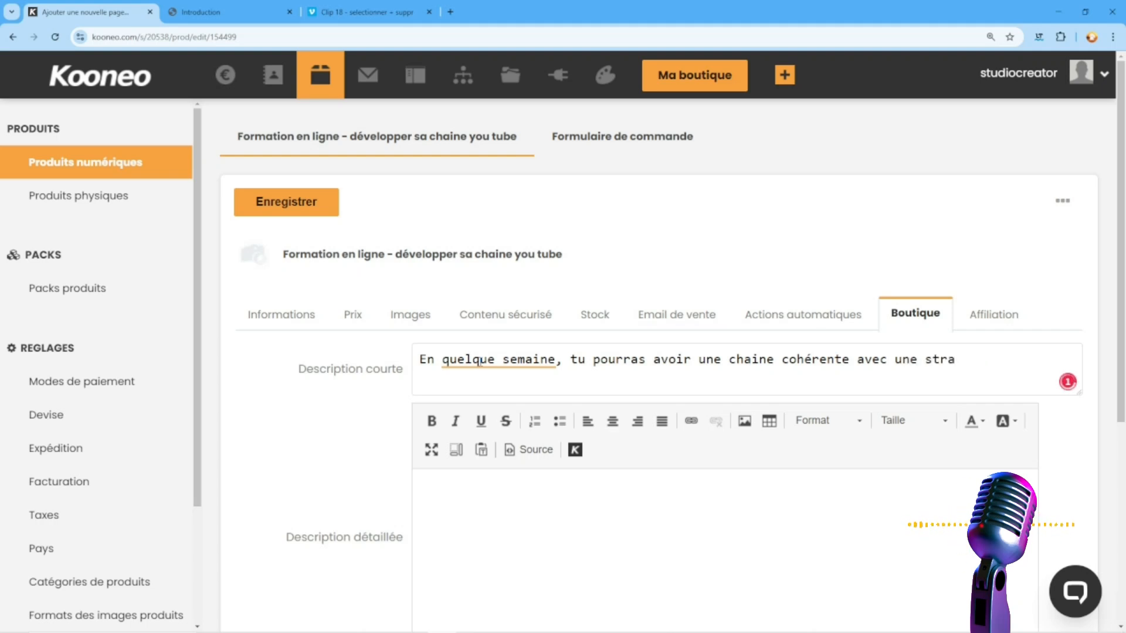
text(tégie)
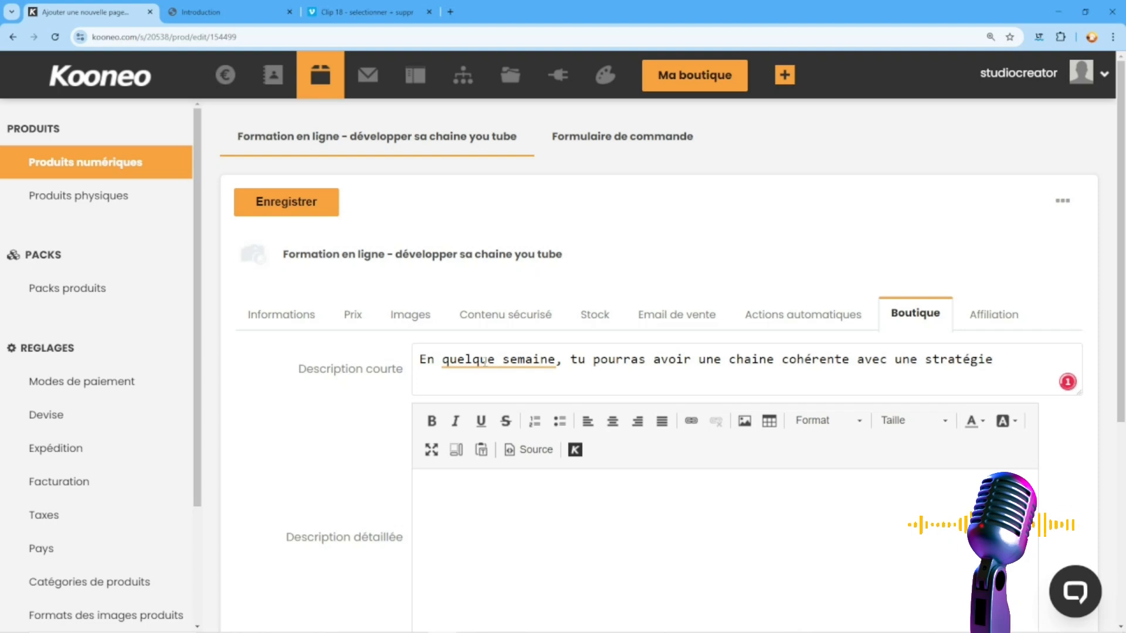
Apply the suggested grammar correction "quelques semaines" in the short description.
scroll(476, 370, down, 3)
click(489, 197)
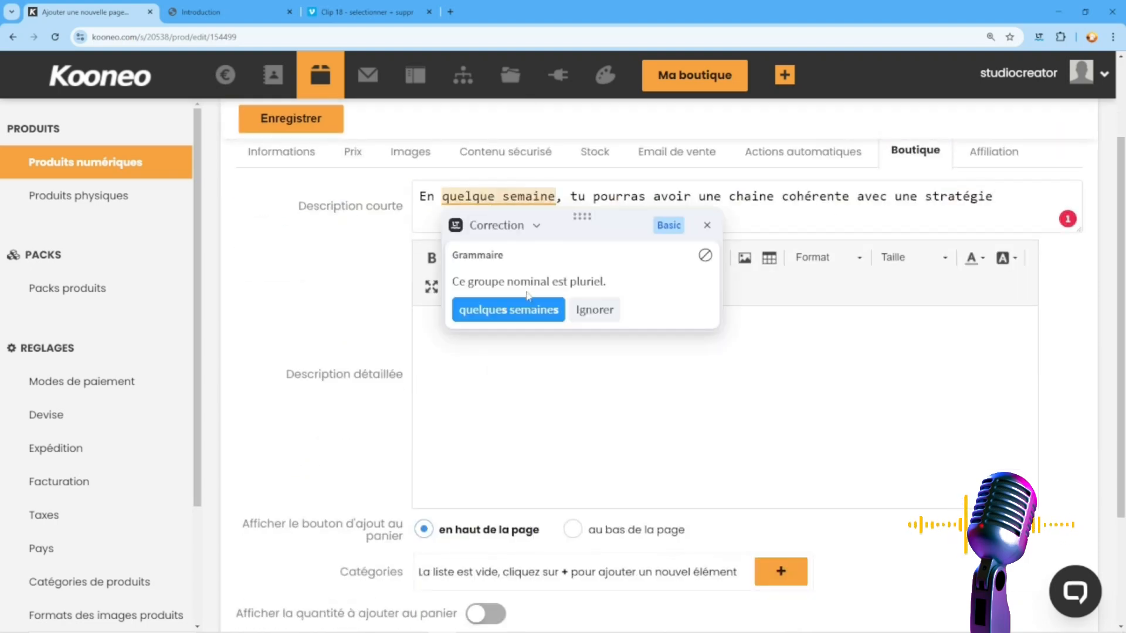
click(518, 311)
Fill the detailed description with the lines "Module 1", "Module 2" and "Module 3", and save the product.
click(509, 391)
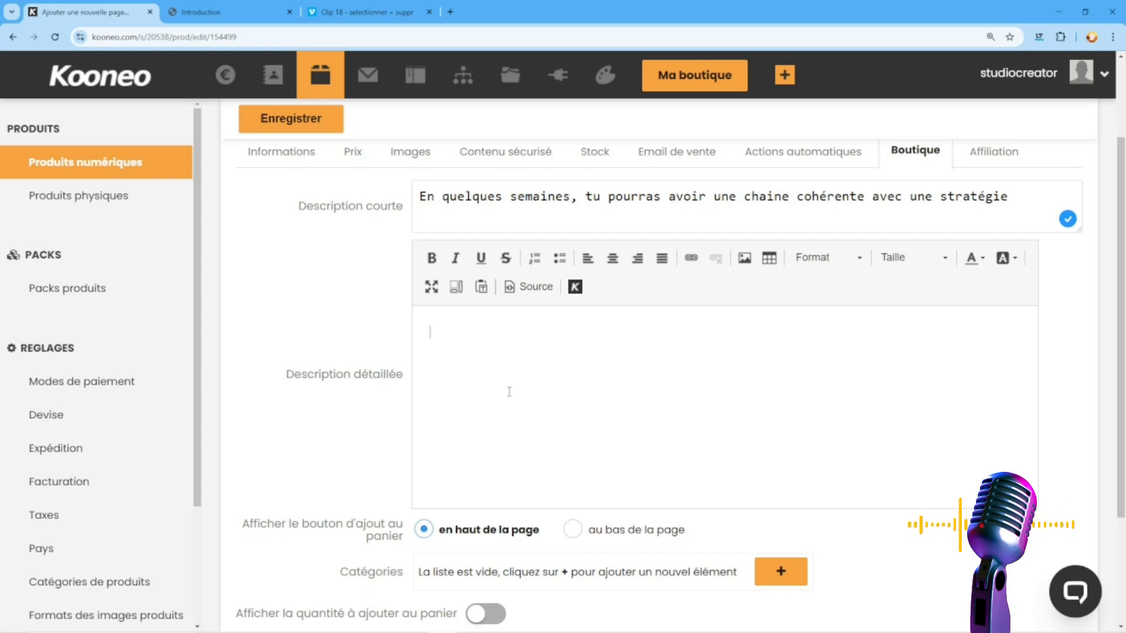
text(Module 1)
key(Return)
text(Modu)
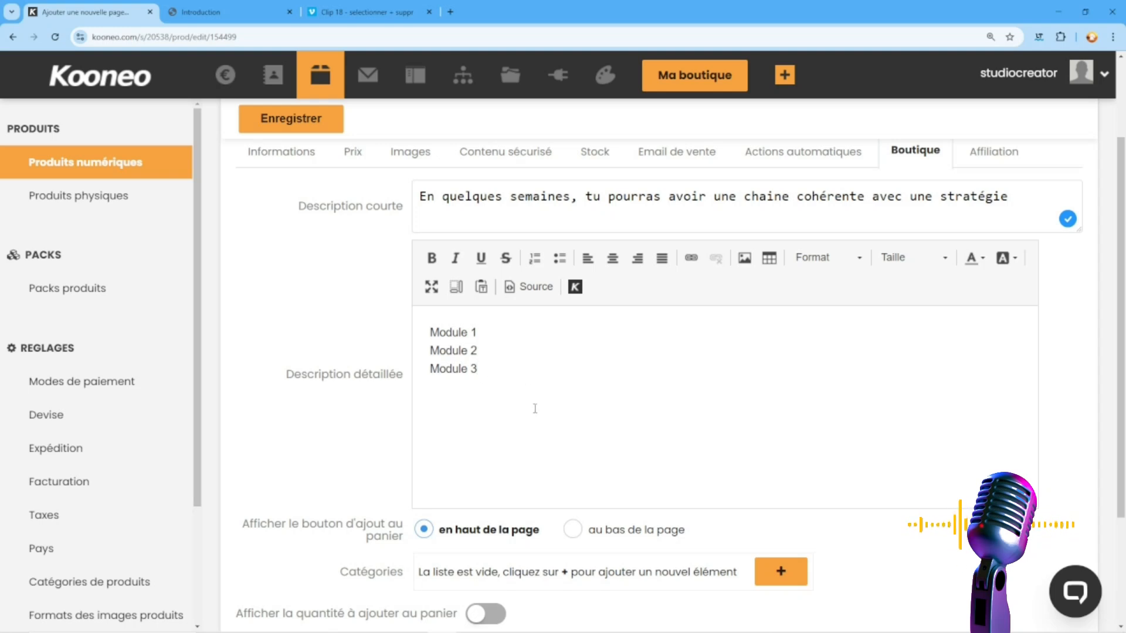
scroll(537, 412, down, 2)
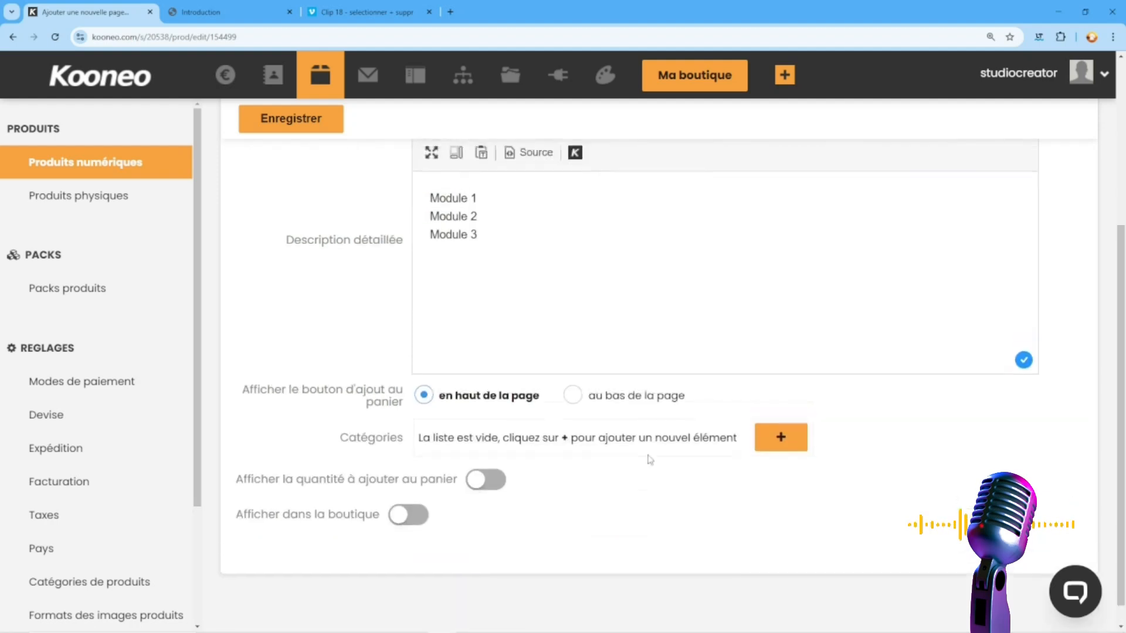
scroll(587, 457, up, 3)
scroll(527, 458, down, 2)
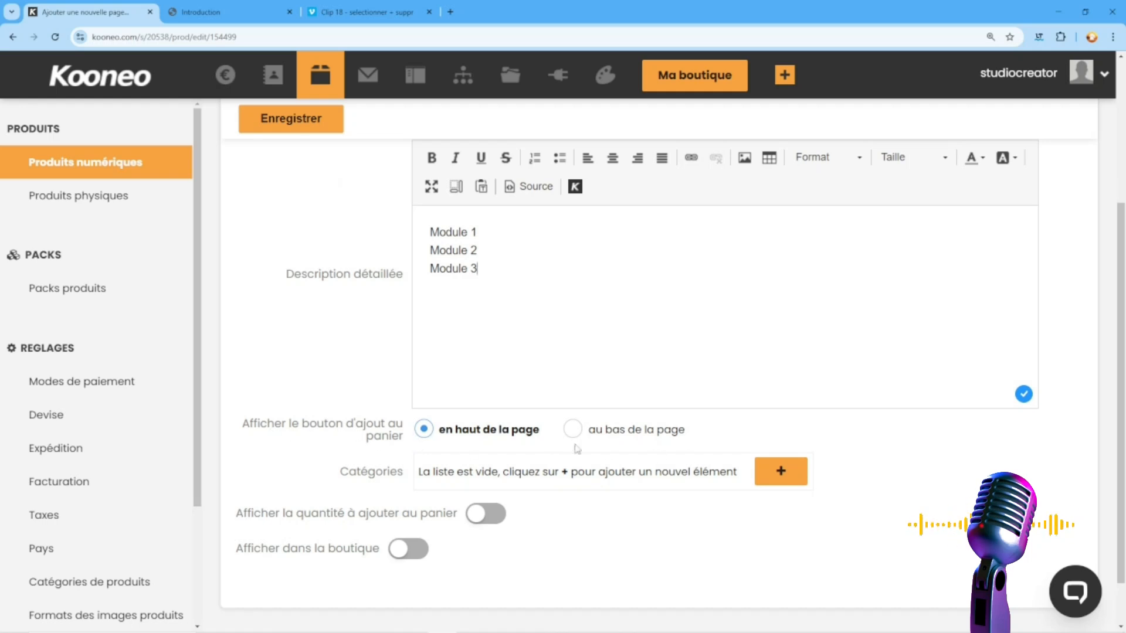
scroll(621, 432, up, 4)
click(328, 162)
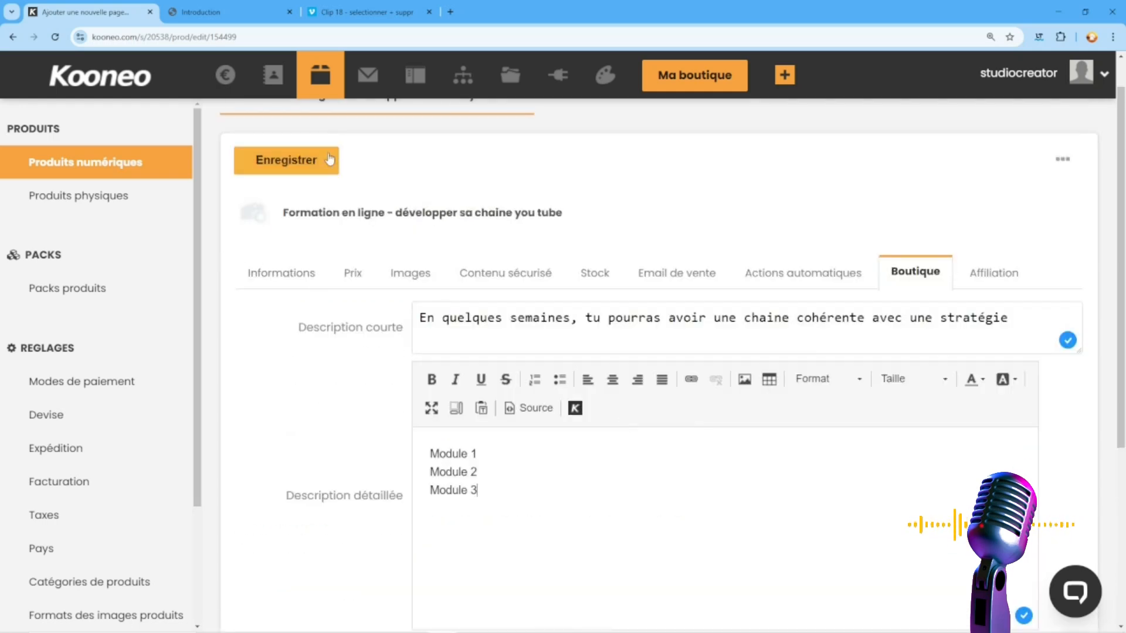
Enable displaying the product in the shop, and switch the cart quantity display on and back off.
scroll(618, 319, down, 5)
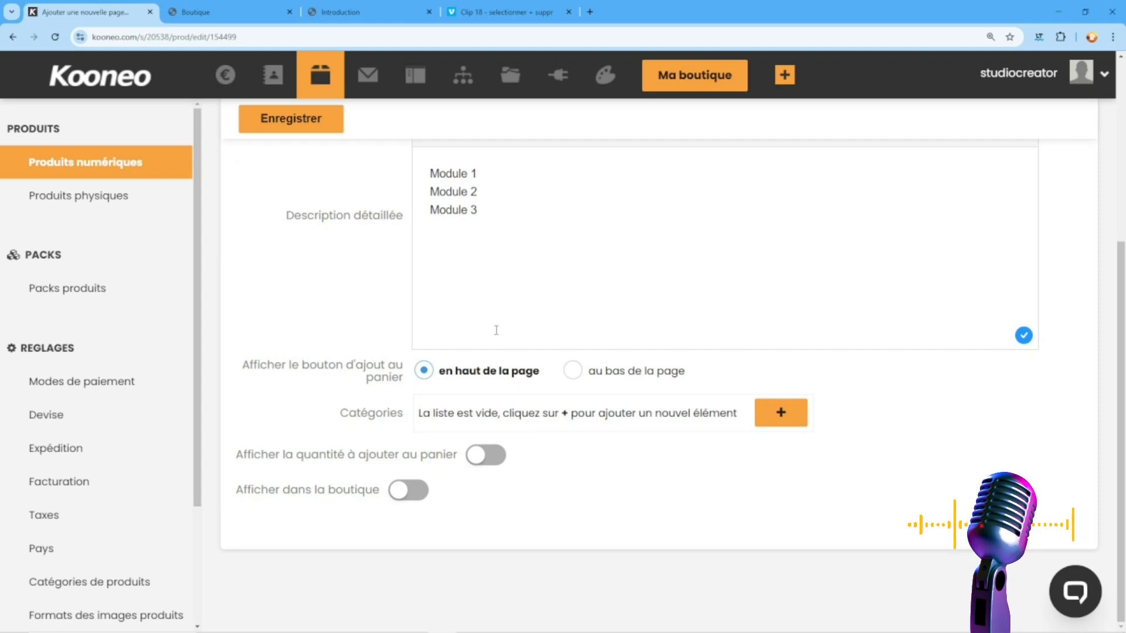
scroll(496, 330, up, 5)
scroll(494, 326, down, 5)
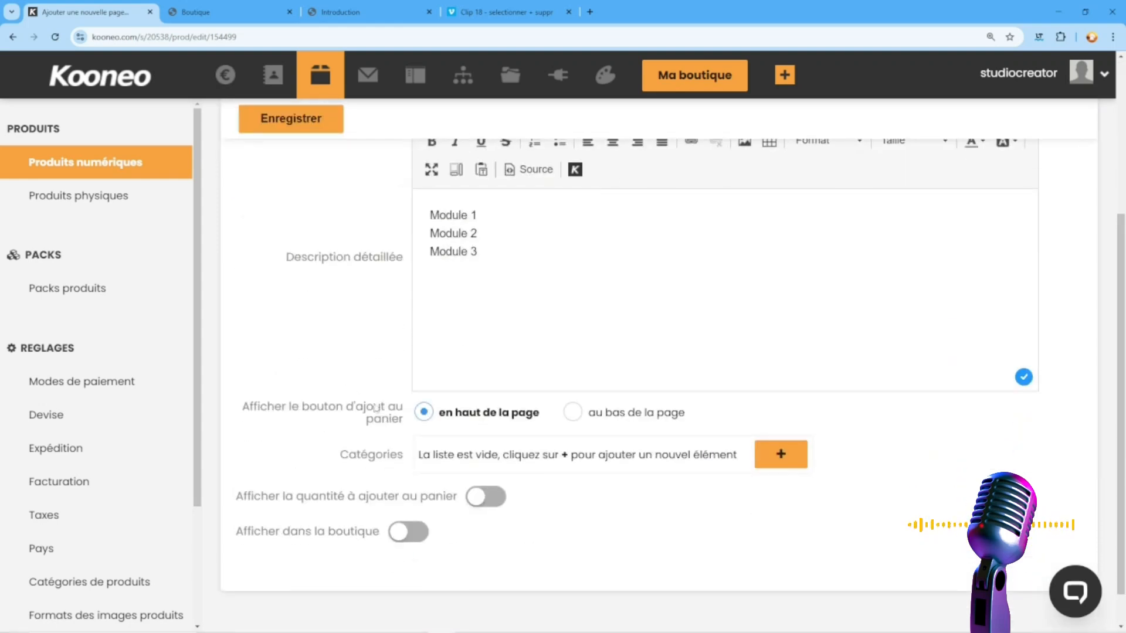
scroll(448, 413, down, 1)
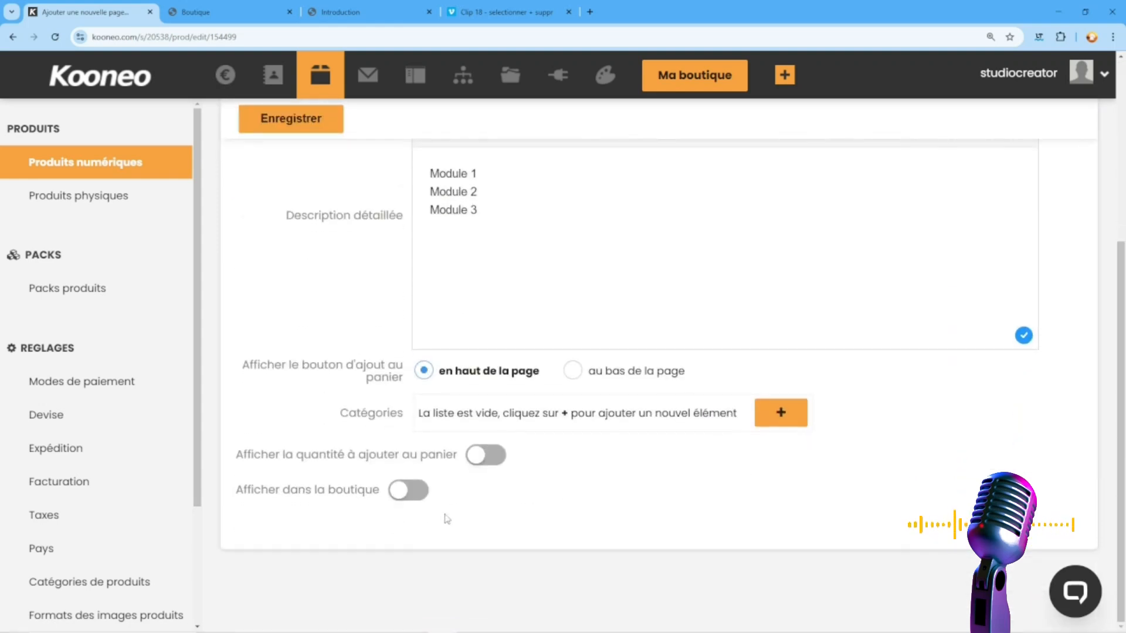
click(397, 492)
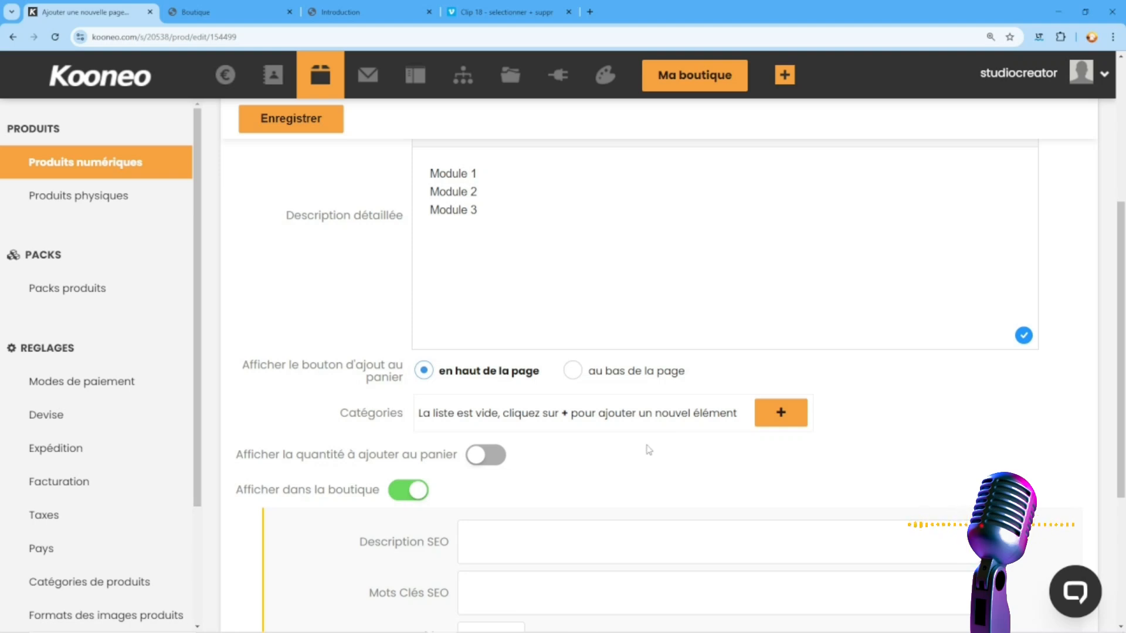
click(493, 463)
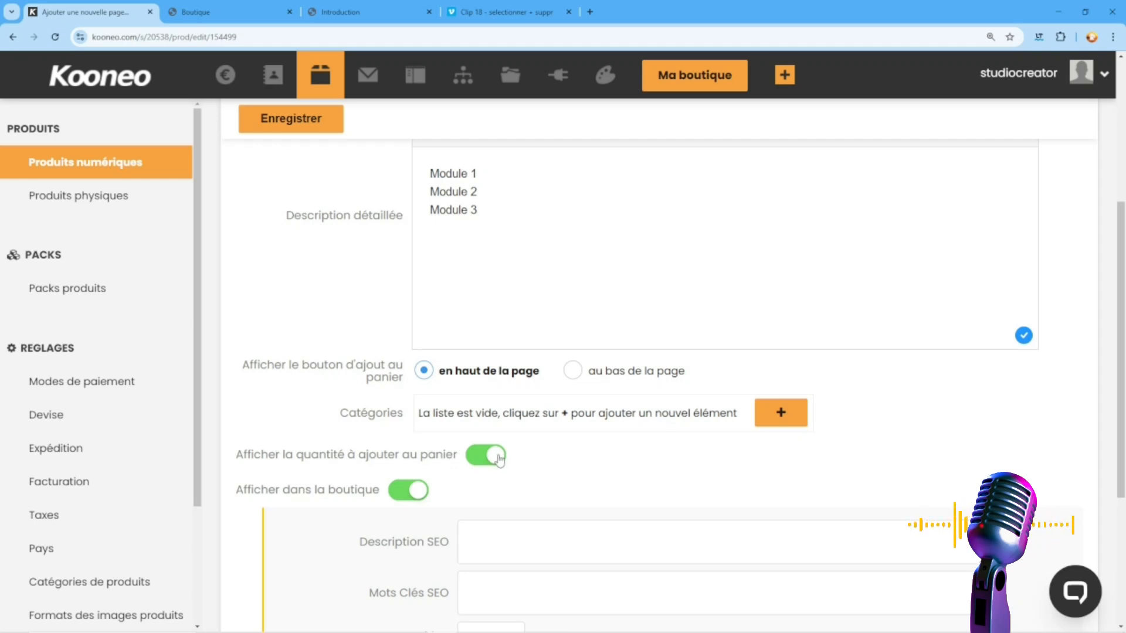
click(499, 460)
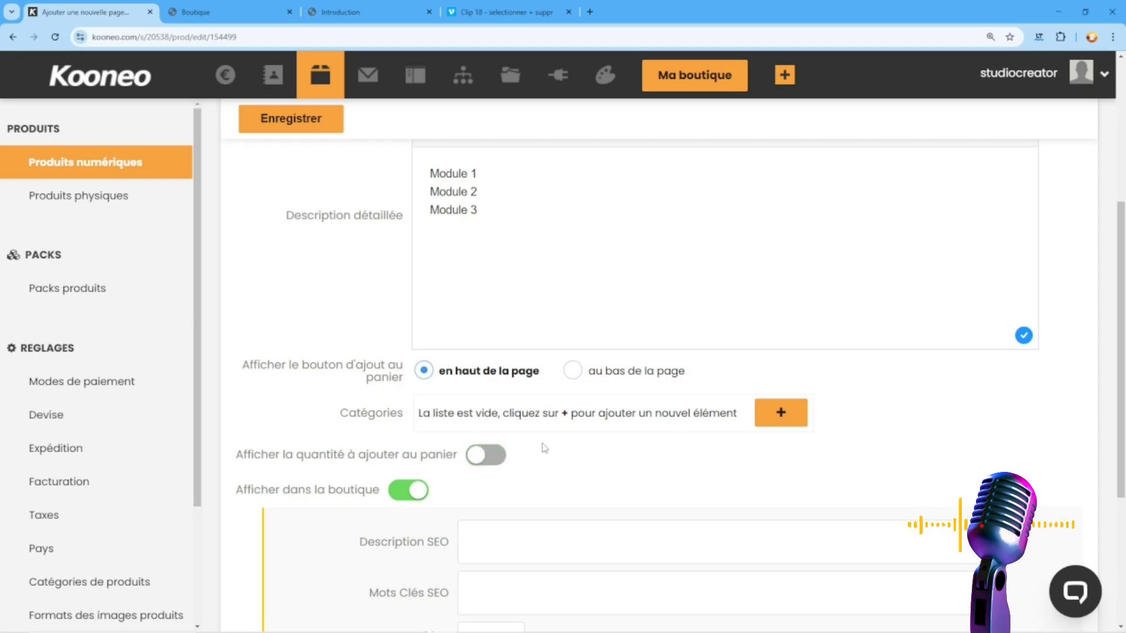
Enable displaying the product on the shop's home page and save the product.
scroll(543, 452, down, 4)
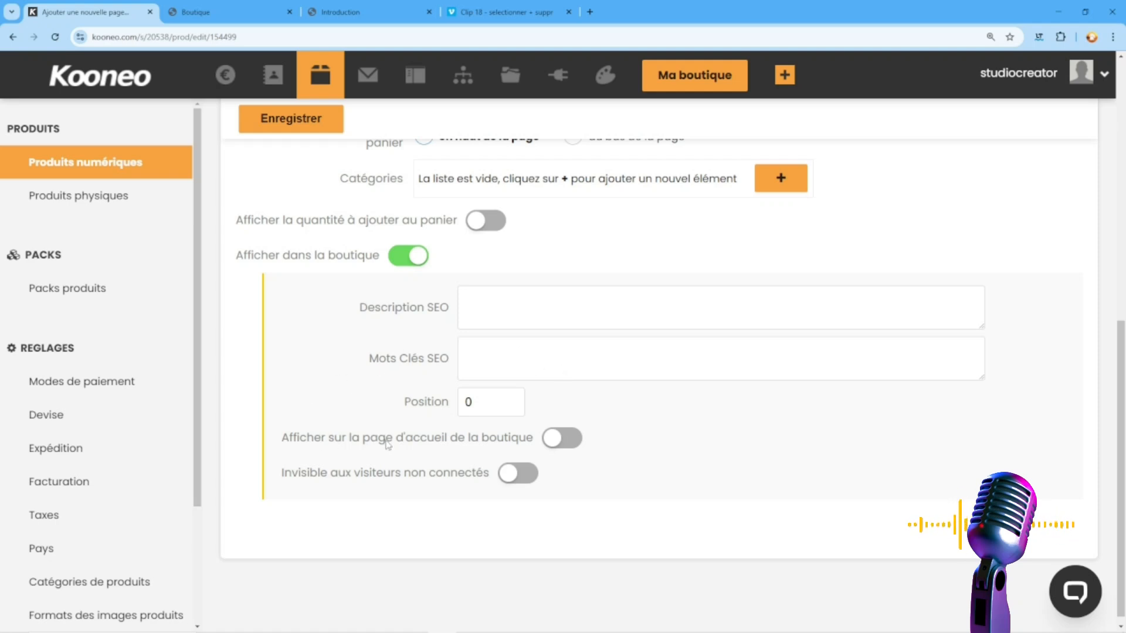
click(546, 438)
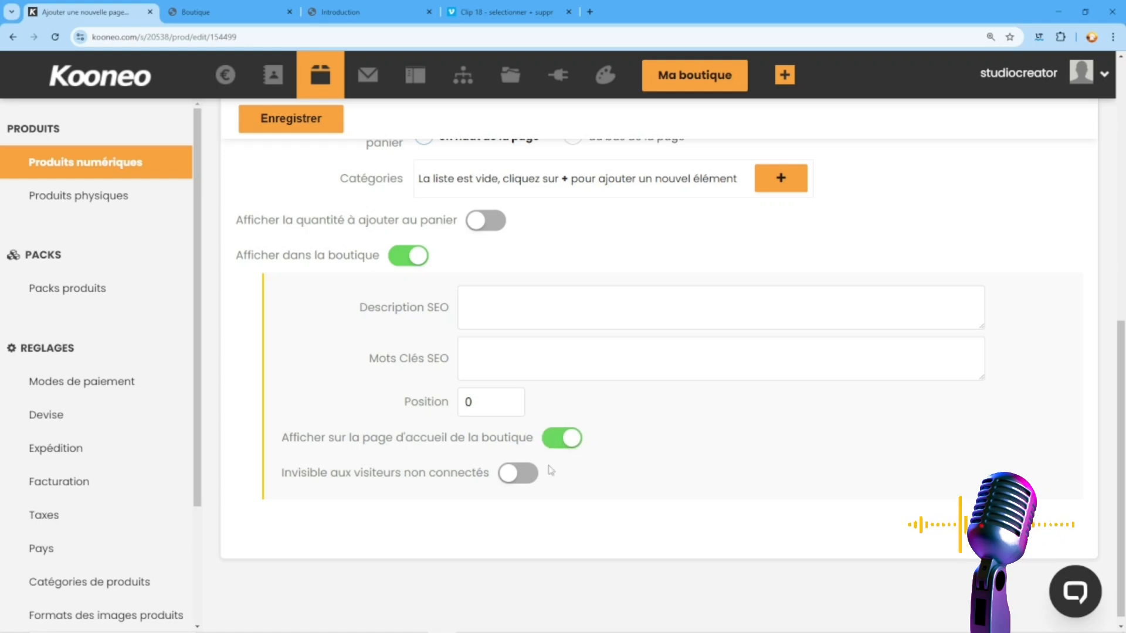
click(293, 122)
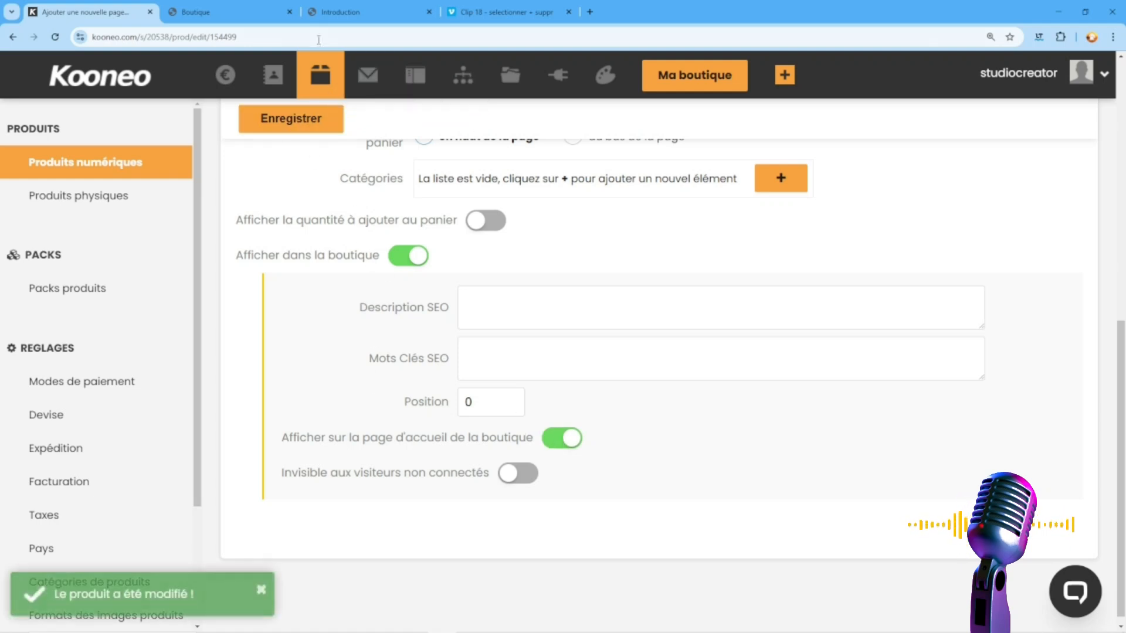
Reload the online shop page and view the listing "Formation en ligne - développer sa chaine you tube".
click(248, 18)
click(269, 37)
key(Return)
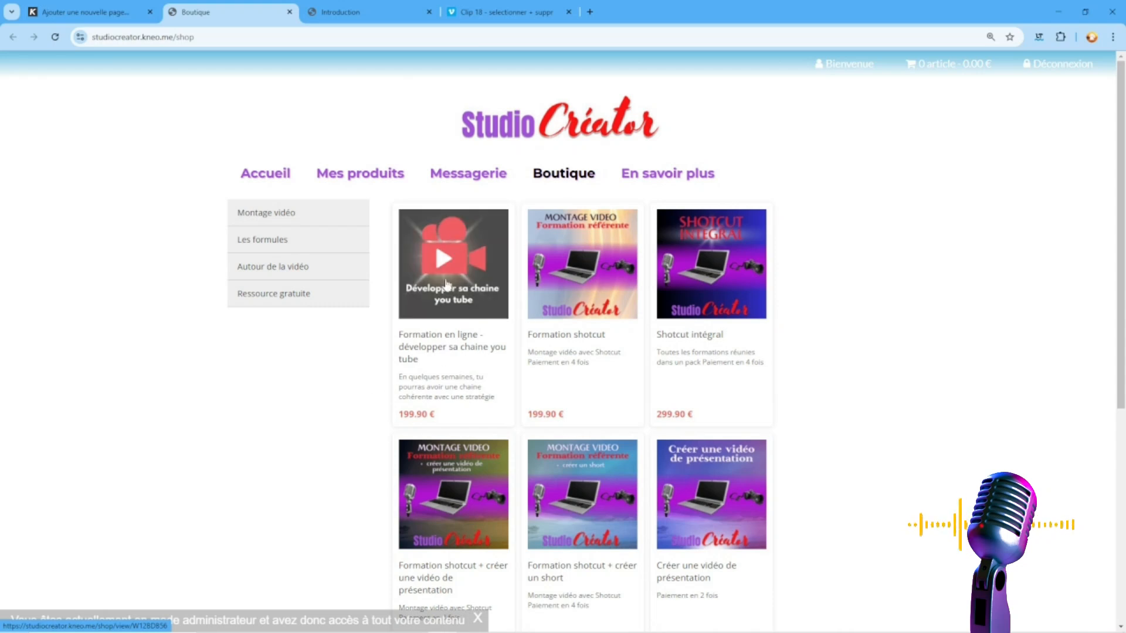
click(437, 265)
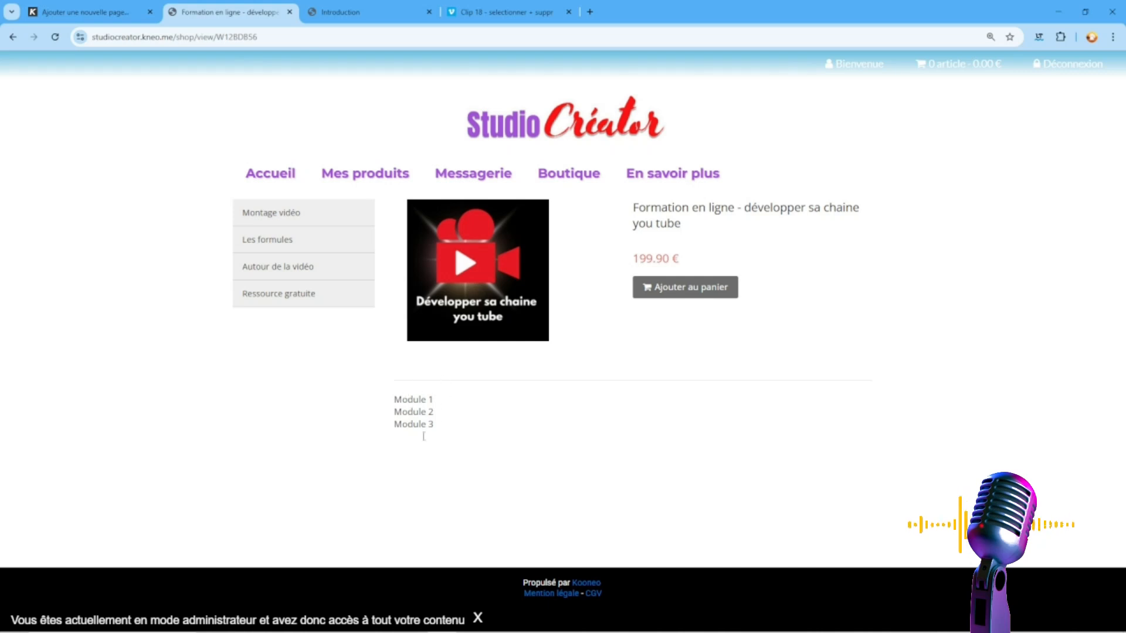
Add the course to the cart, proceed to checkout, and examine the customer fields, promo code, payment methods and instalment options.
click(679, 295)
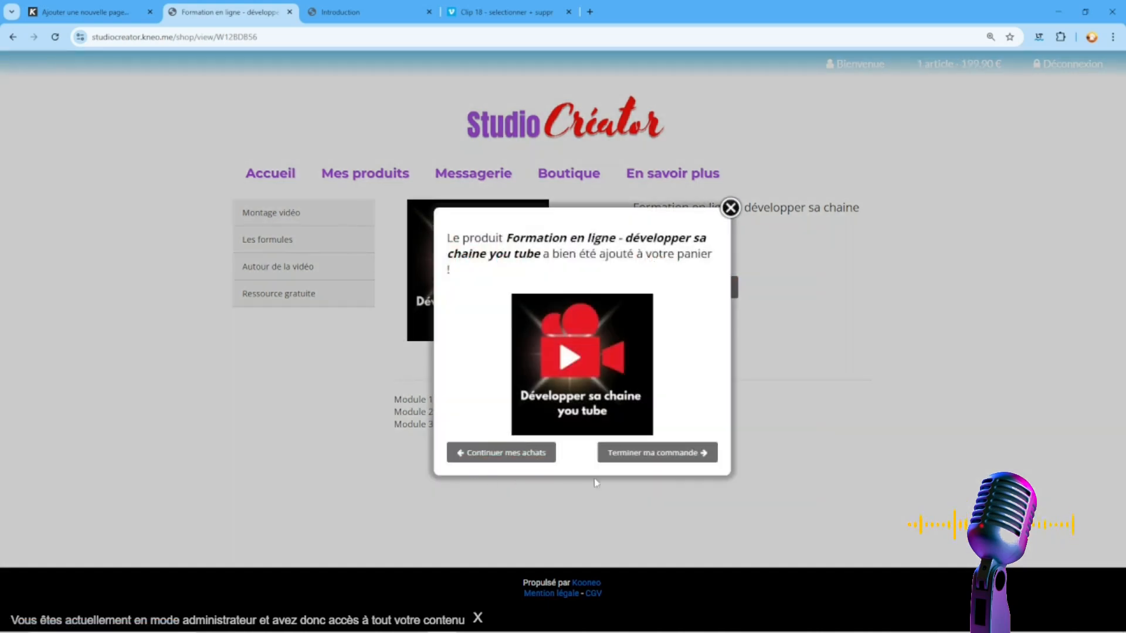
click(626, 456)
scroll(591, 259, down, 2)
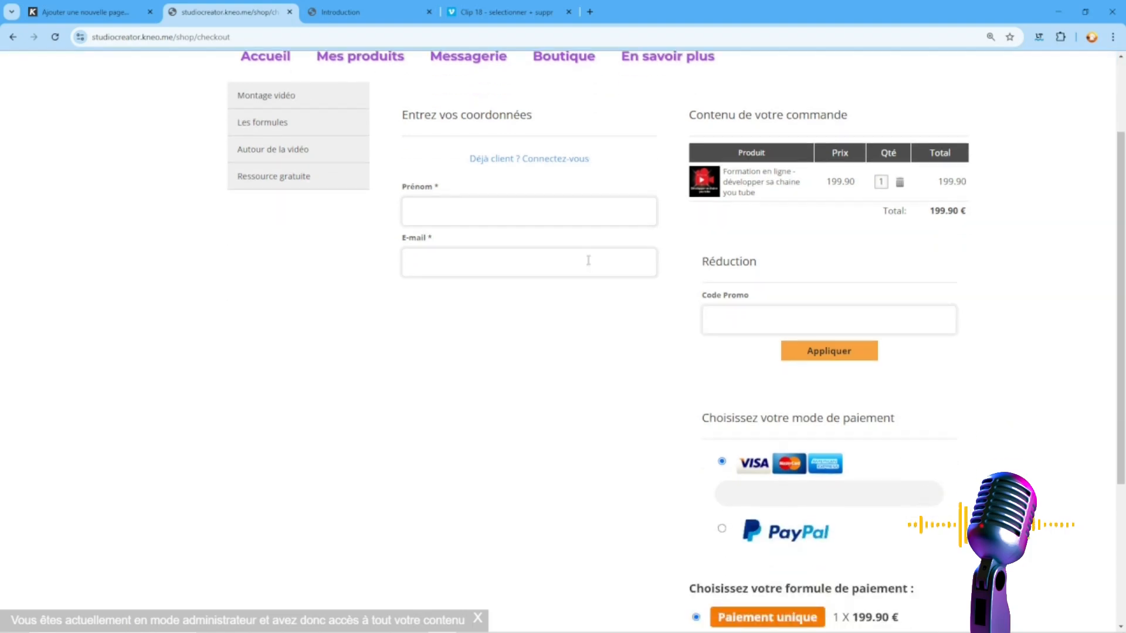
scroll(592, 260, up, 2)
scroll(697, 375, down, 4)
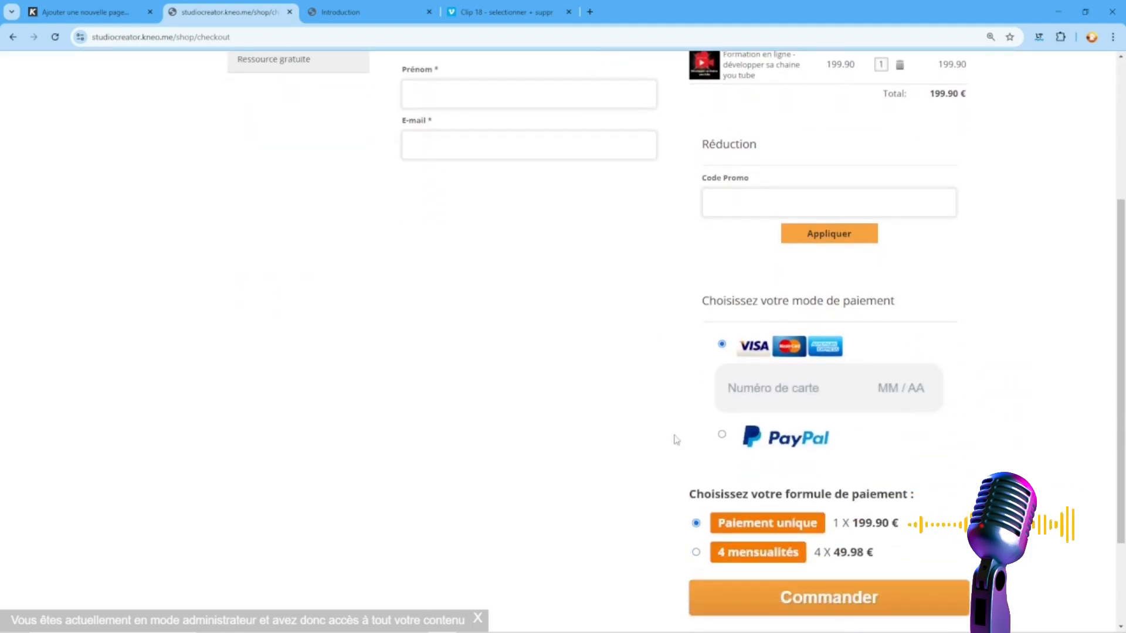
scroll(676, 440, down, 2)
scroll(648, 296, up, 6)
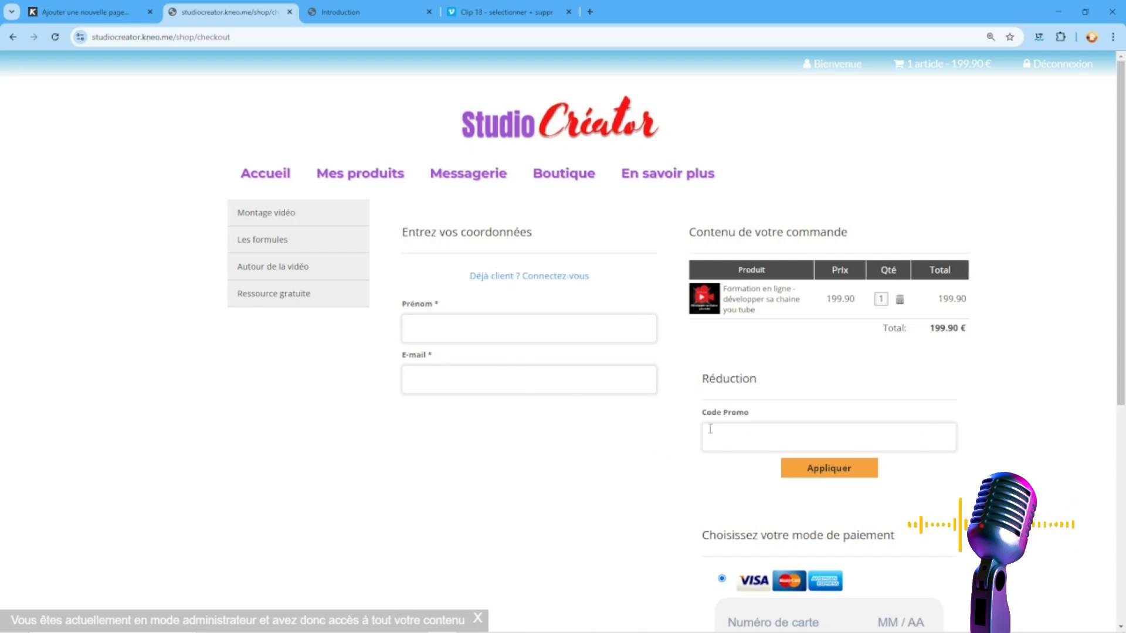
scroll(733, 350, down, 2)
scroll(733, 348, down, 1)
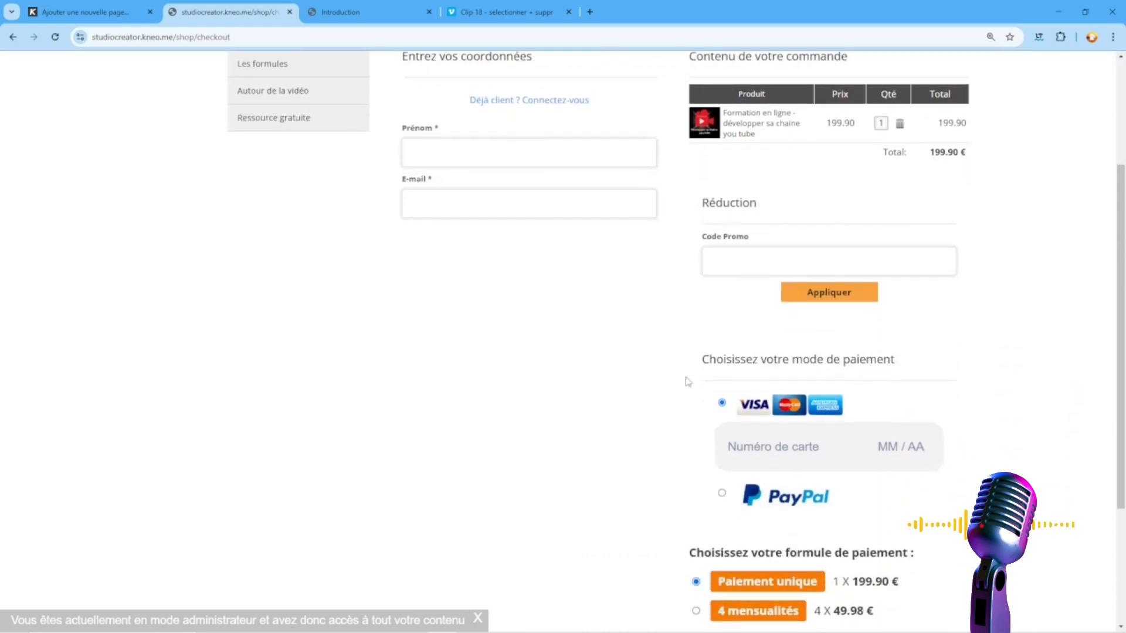
scroll(679, 358, up, 3)
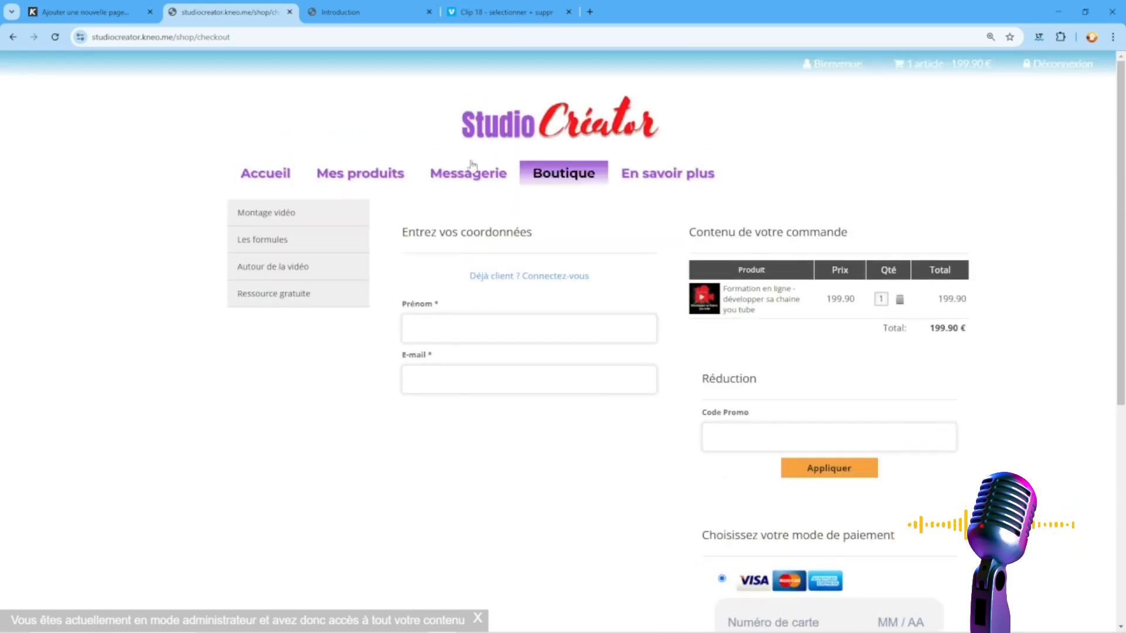
Return to the product's shop settings, disable its display on the shop's home page, and save the product.
click(99, 12)
click(566, 439)
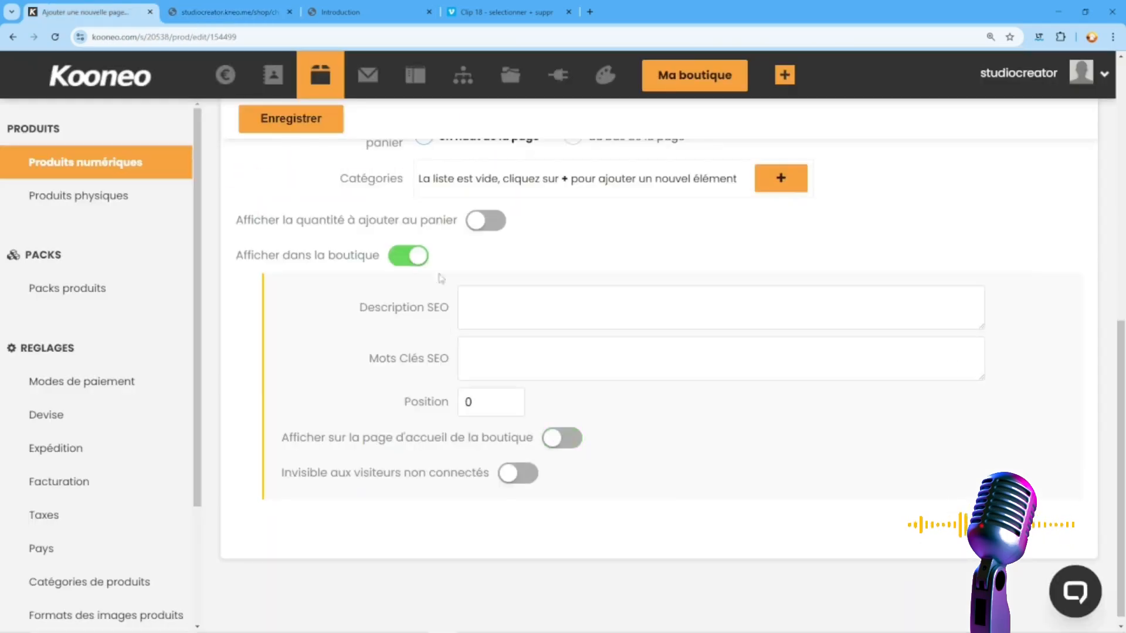
click(297, 119)
scroll(693, 430, up, 5)
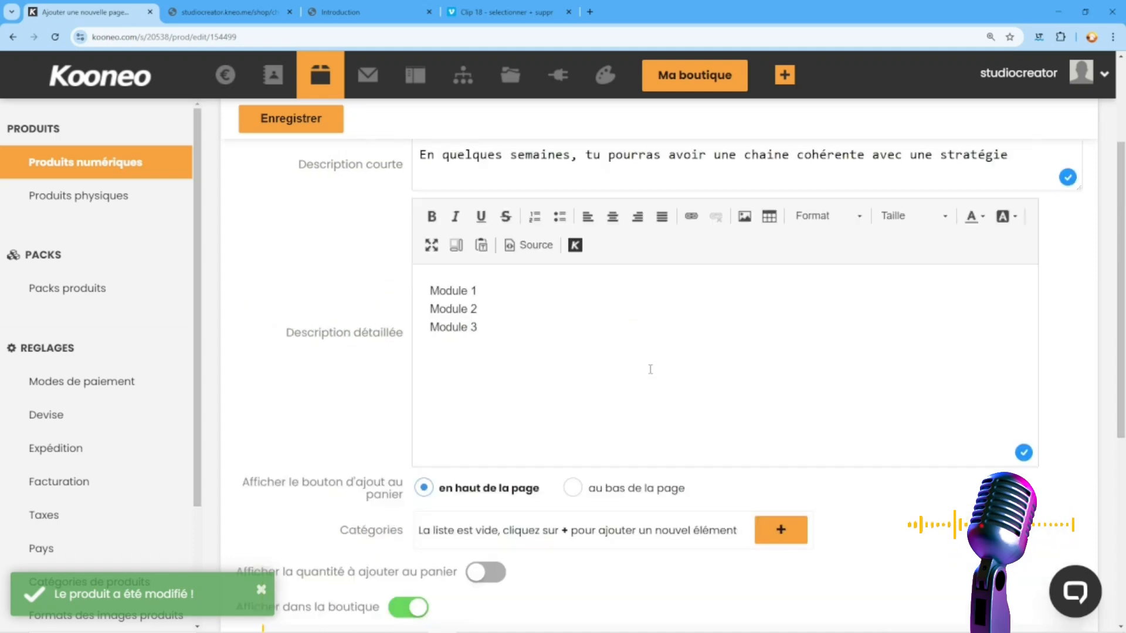
scroll(648, 369, down, 2)
scroll(577, 336, up, 2)
scroll(606, 429, up, 3)
scroll(606, 429, down, 4)
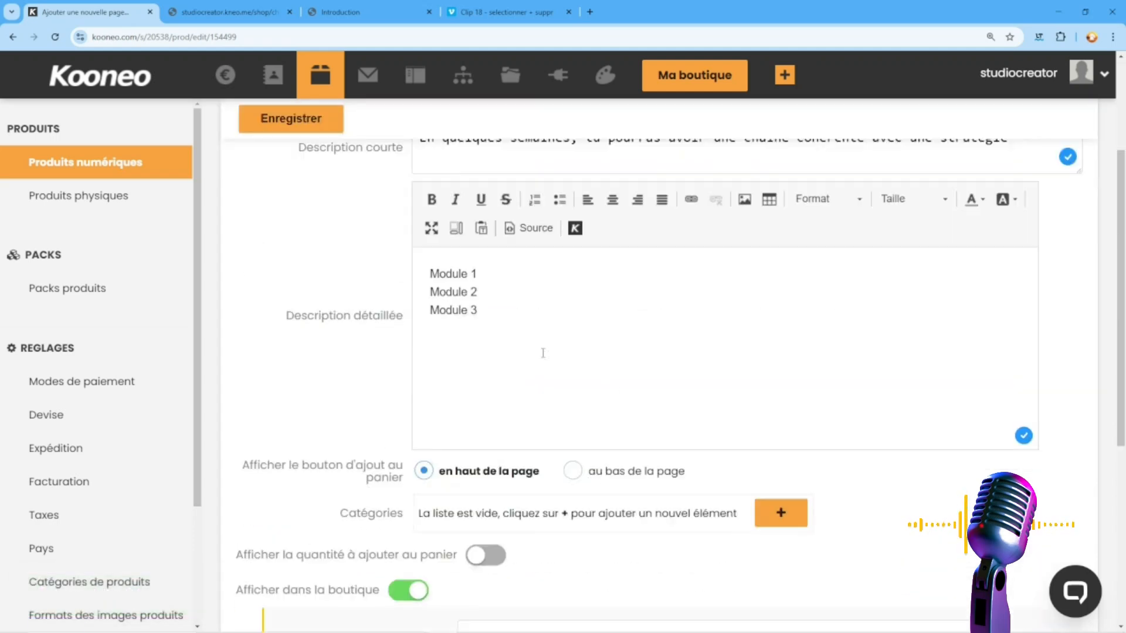
Set the add-to-cart button to display at the bottom of the product page (au bas de la page) and save the product.
scroll(543, 351, up, 4)
scroll(567, 375, down, 2)
scroll(567, 375, down, 2)
click(573, 470)
click(276, 124)
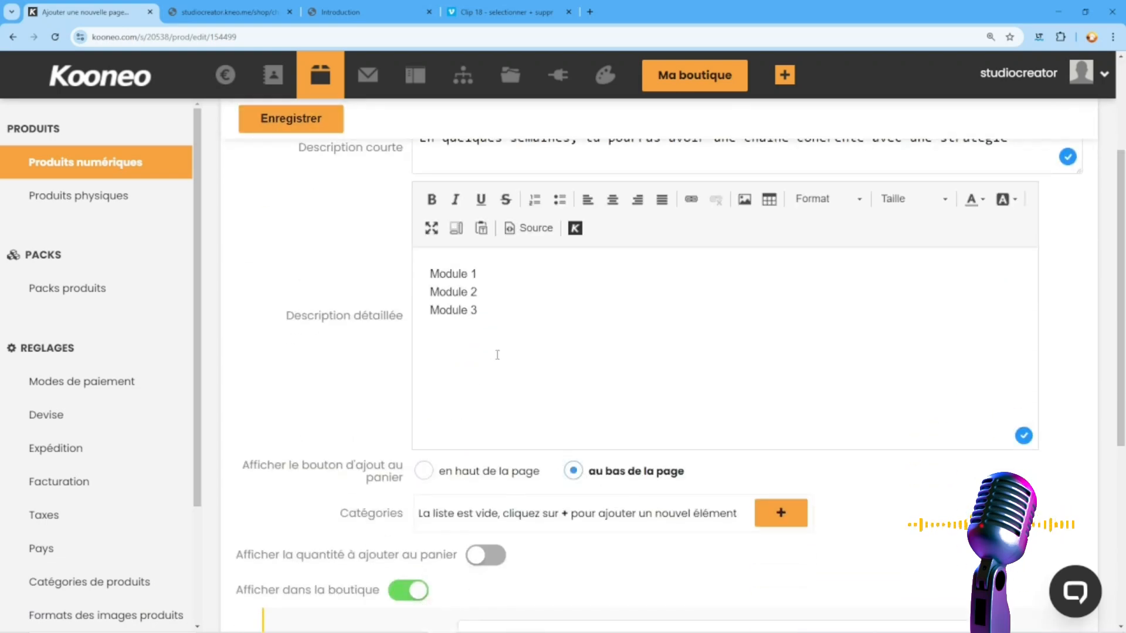
Enable displaying the product on the shop's home page again and save the product.
scroll(494, 351, down, 5)
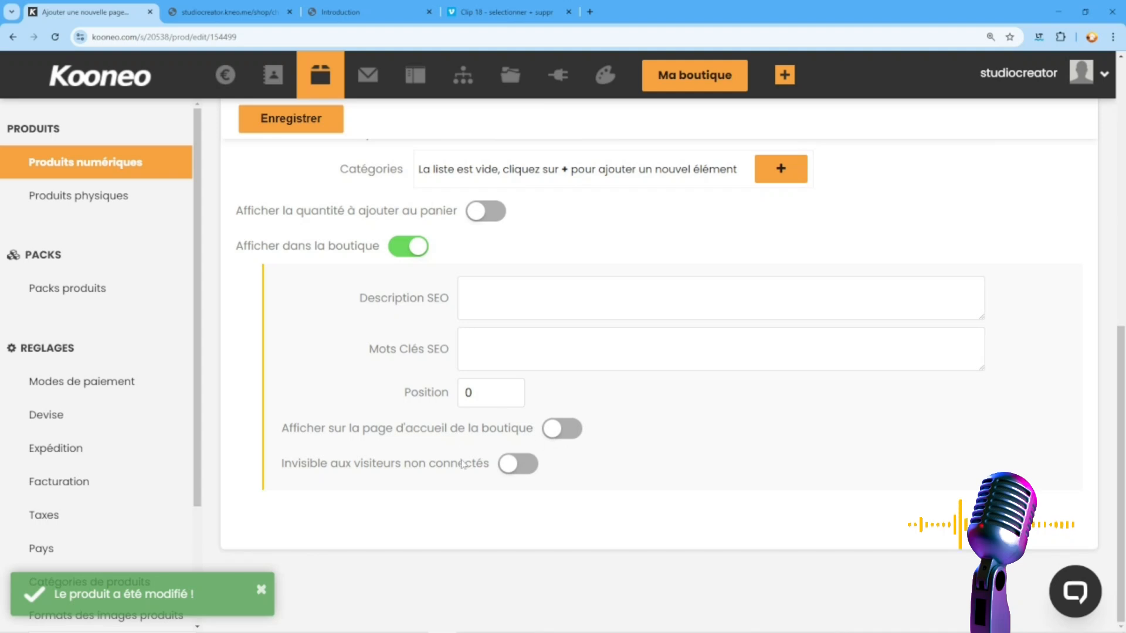
click(554, 432)
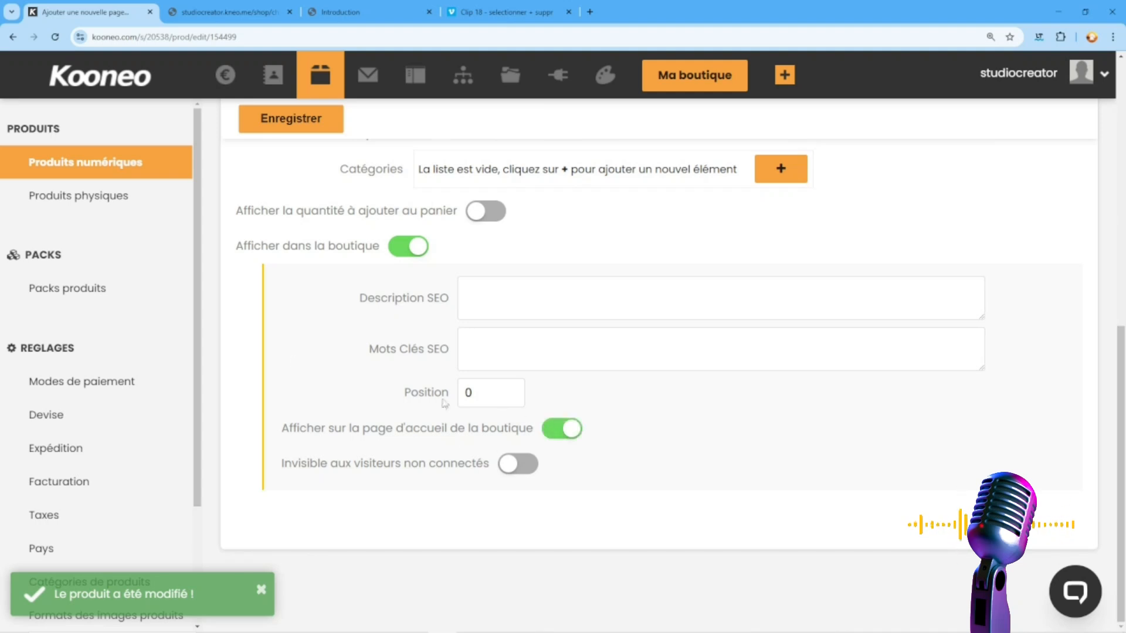
click(268, 120)
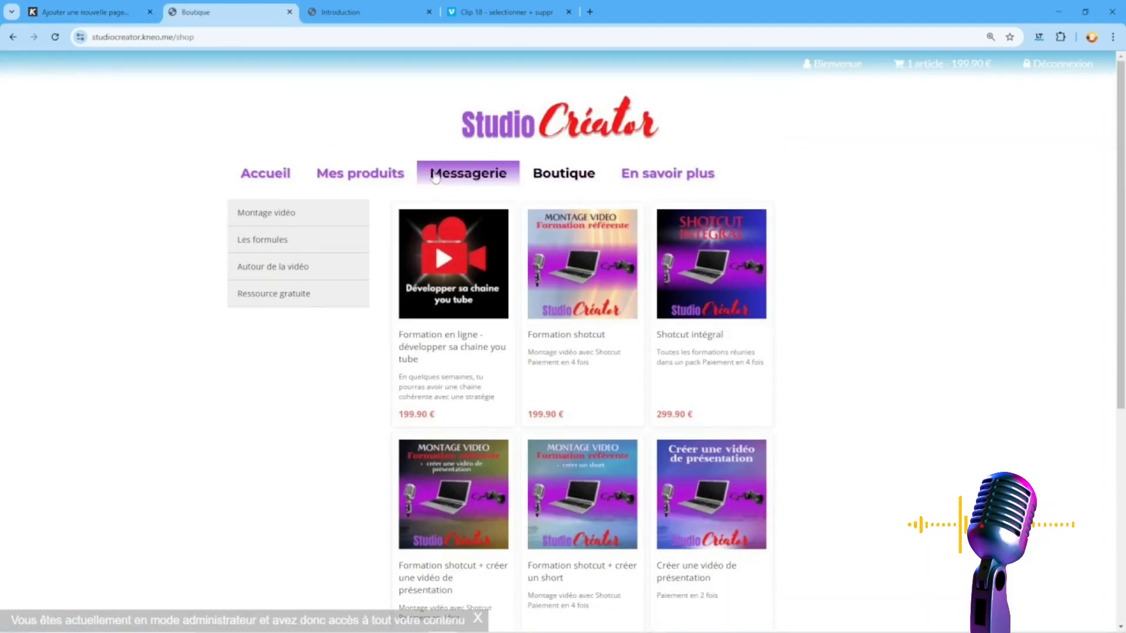
Open the YouTube-channel course from the online shop, check its detail page, and return to the shop listing.
click(449, 248)
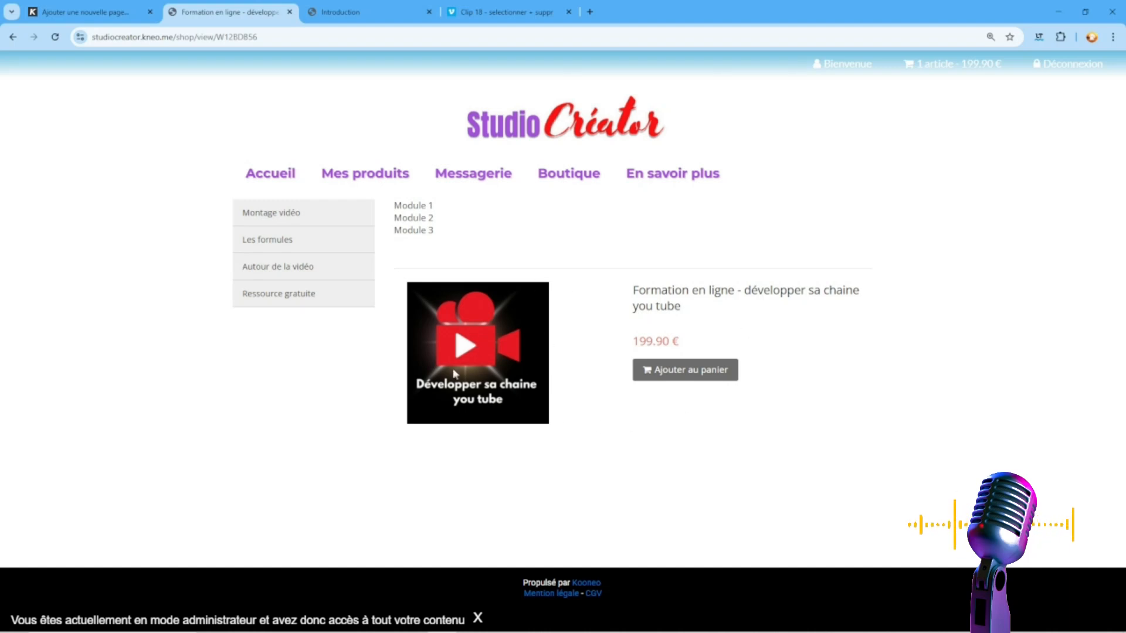
key(alt+Left)
scroll(517, 213, down, 1)
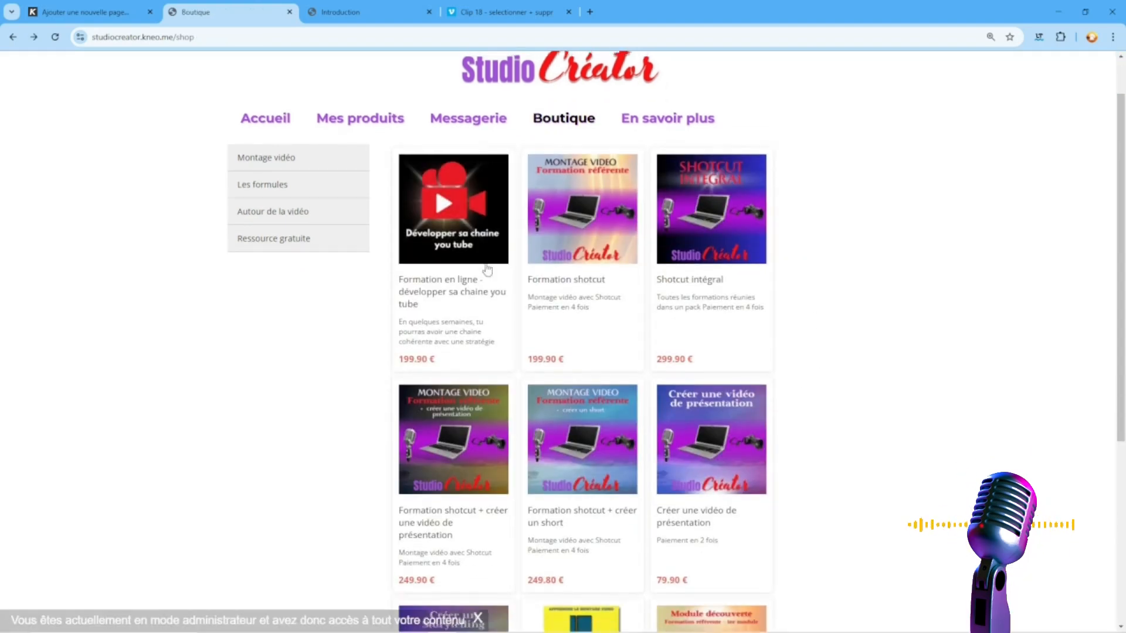
scroll(484, 269, up, 1)
scroll(416, 420, down, 1)
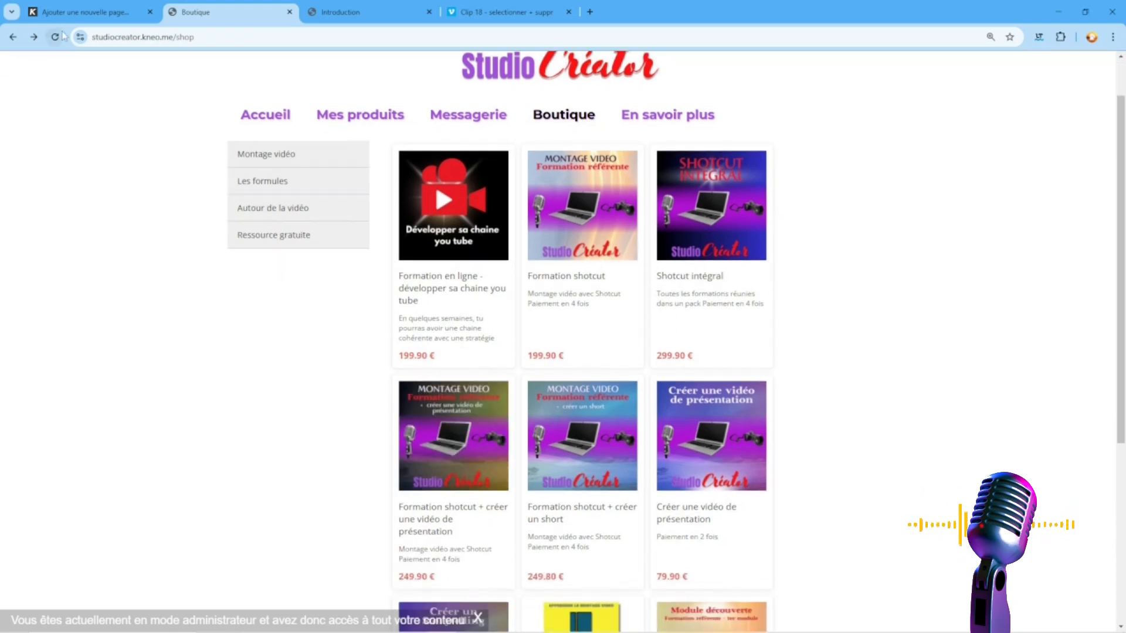
Compare the product's short and detailed descriptions in its shop settings with its listing in the online shop.
click(65, 12)
scroll(539, 209, up, 2)
scroll(538, 209, up, 5)
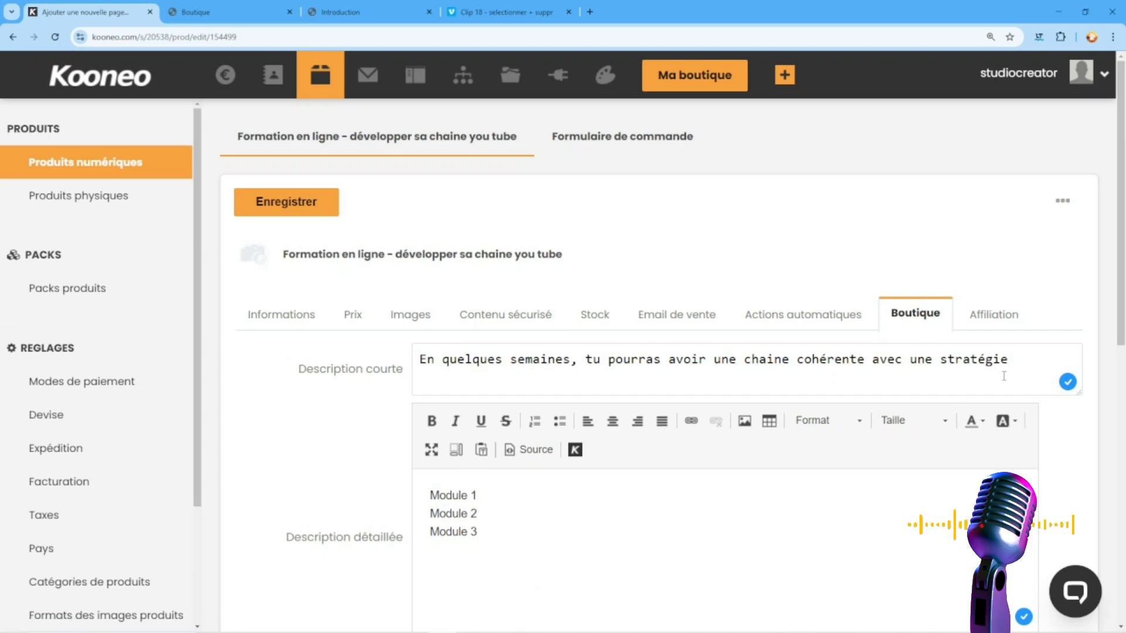
click(222, 12)
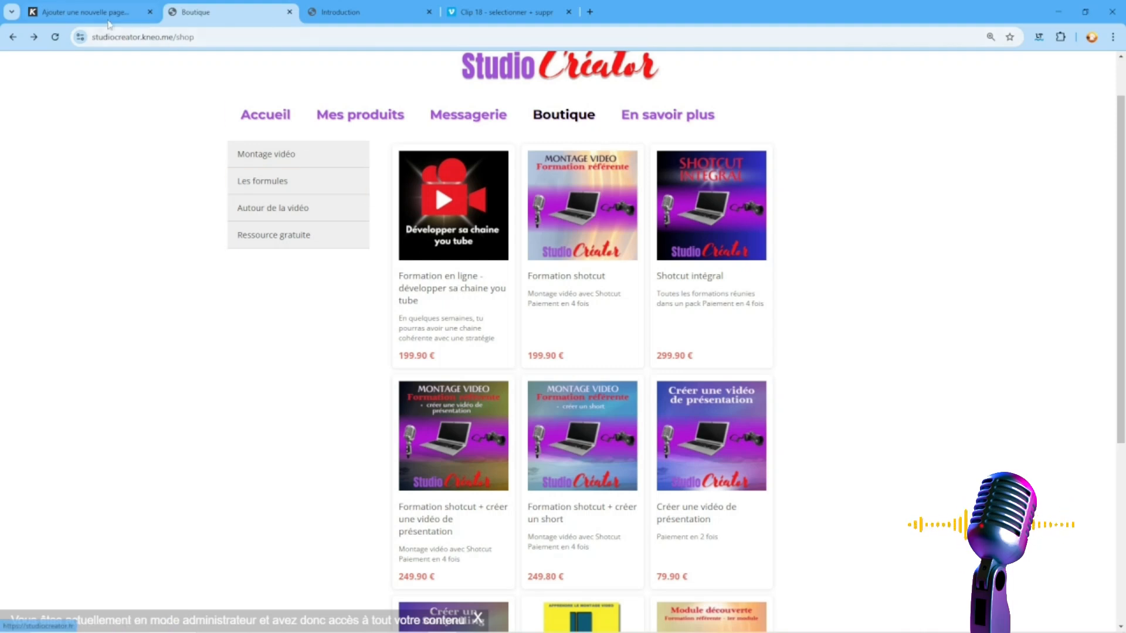
click(83, 10)
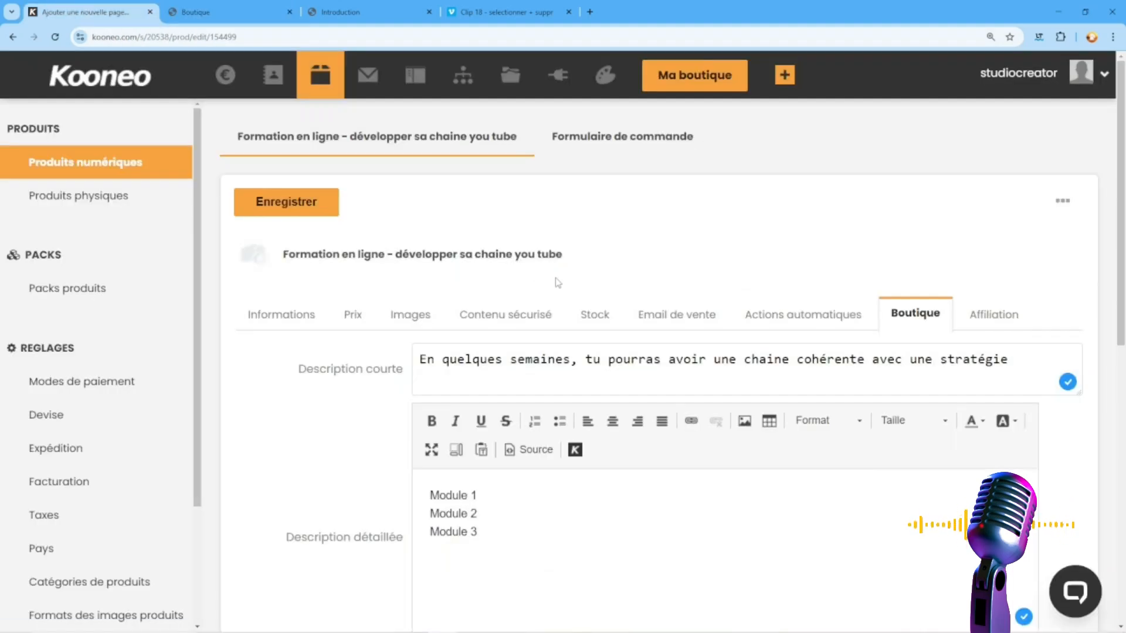
Turn off the product's display on the shop's home page and save the change.
scroll(551, 299, down, 10)
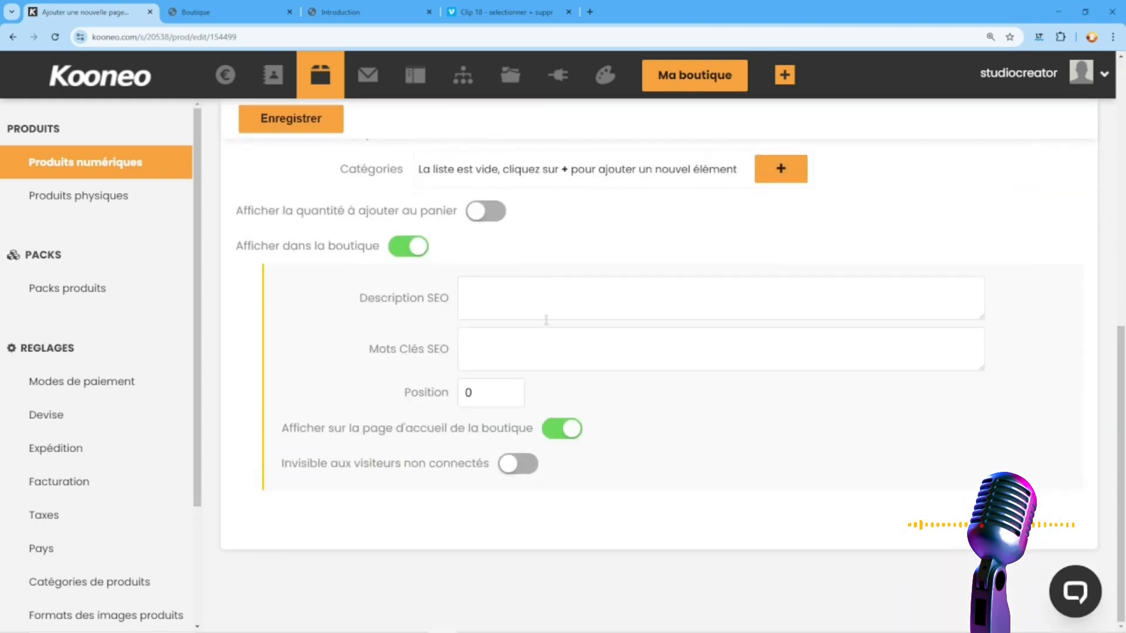
click(562, 429)
click(297, 118)
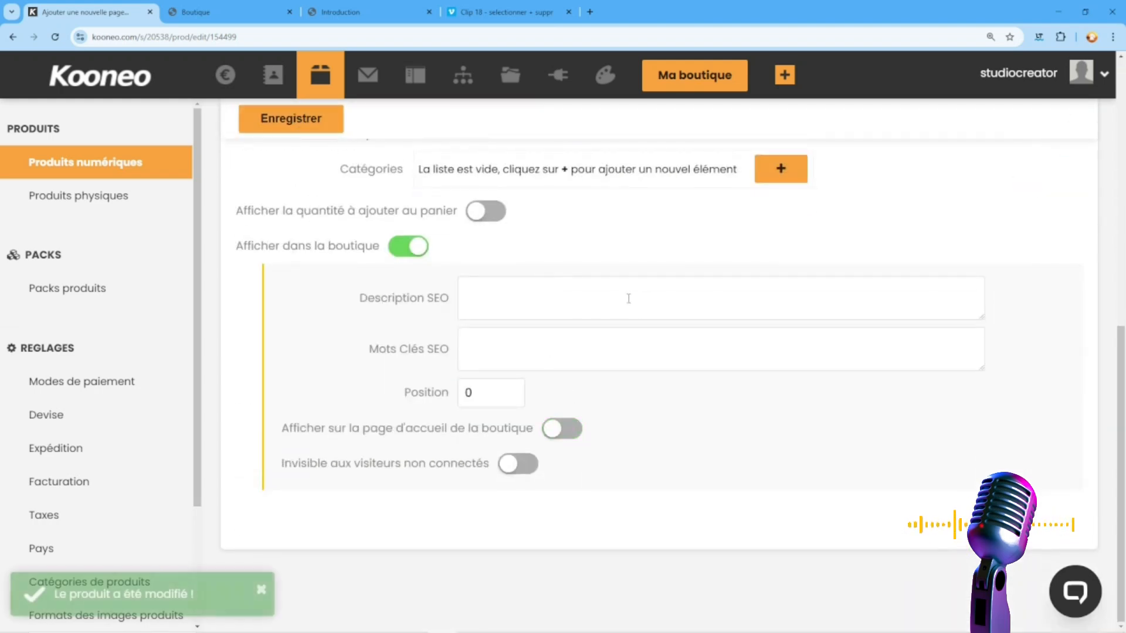
Check the product's affiliation setting and return to its shop settings.
scroll(628, 299, up, 10)
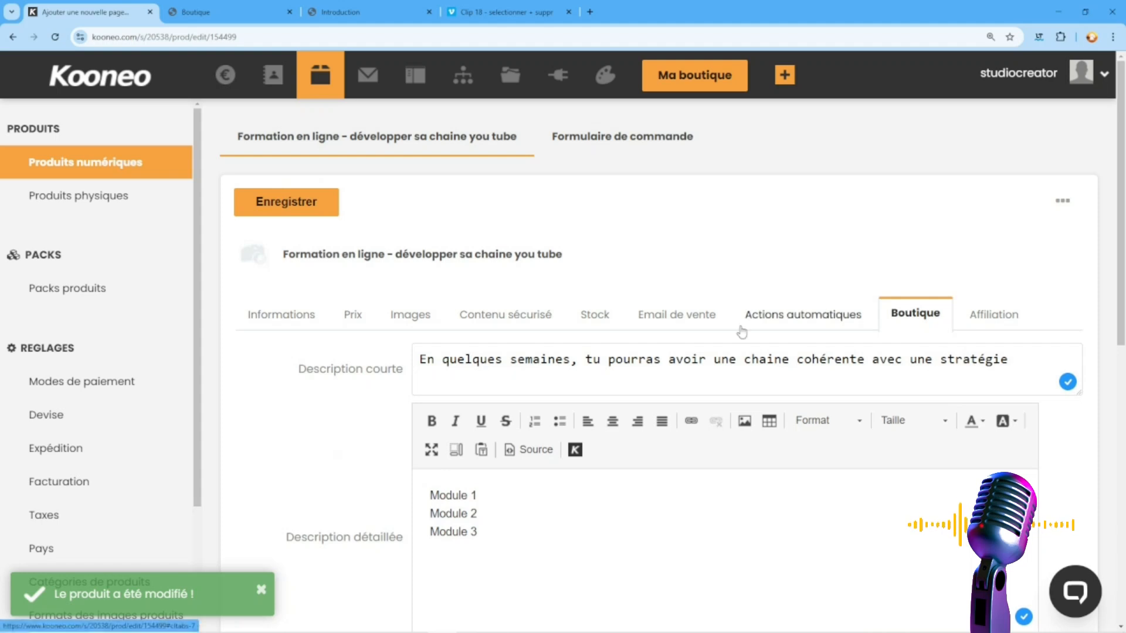
scroll(891, 287, down, 1)
click(996, 272)
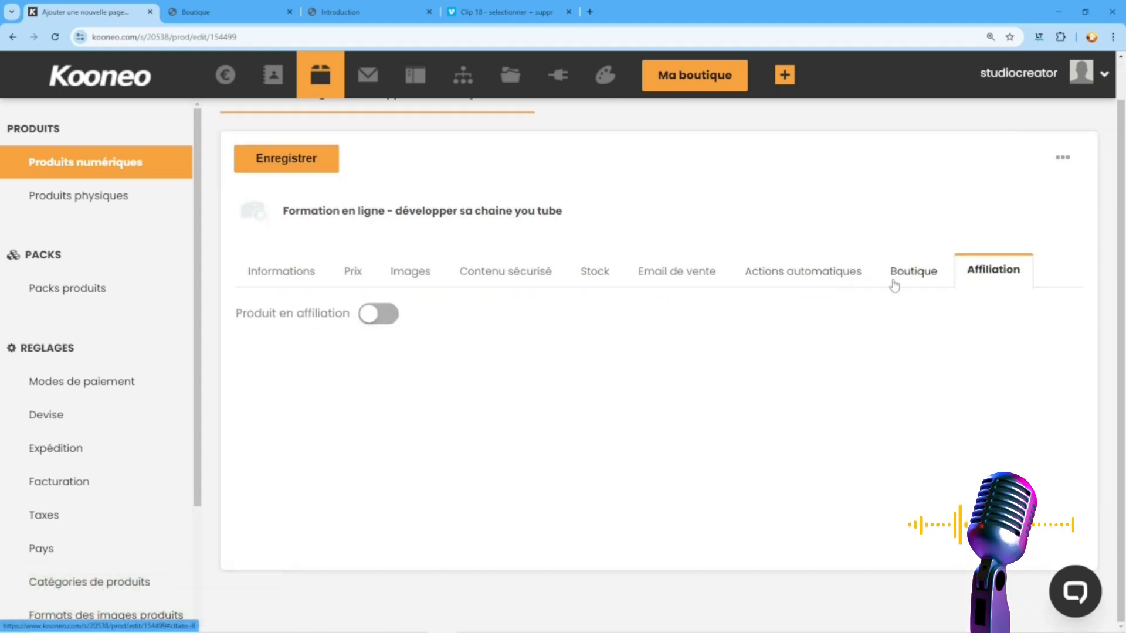
click(900, 281)
Try making the product invisible to visitors who are not logged in, check the member visibility option, and disable the setting again.
scroll(799, 350, down, 5)
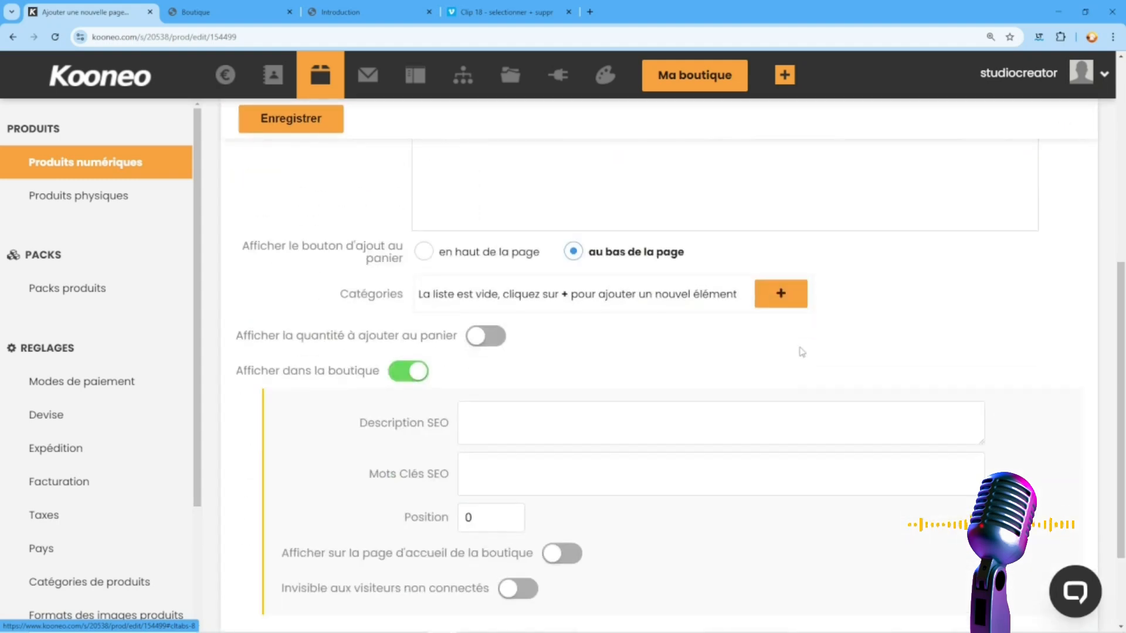
scroll(801, 351, down, 2)
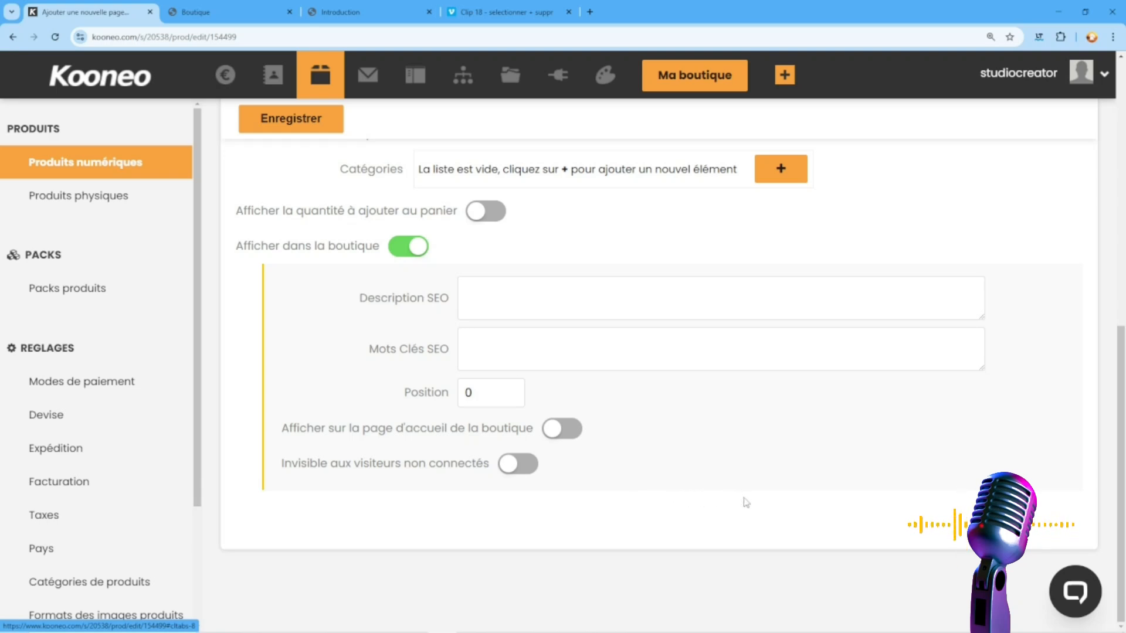
scroll(736, 497, up, 2)
scroll(706, 473, down, 1)
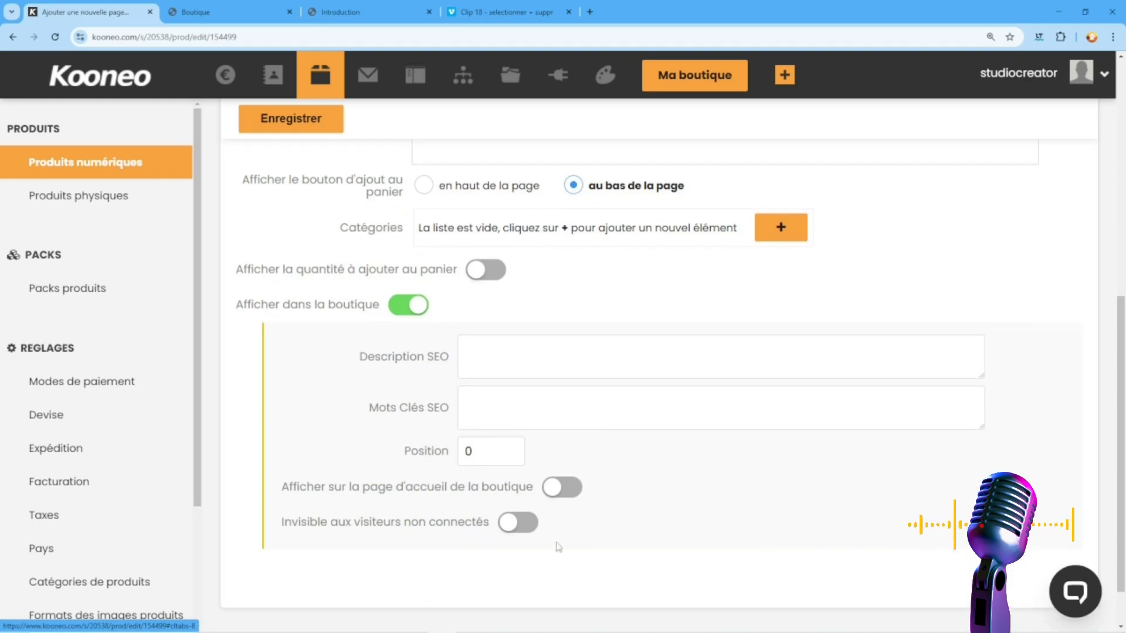
click(520, 527)
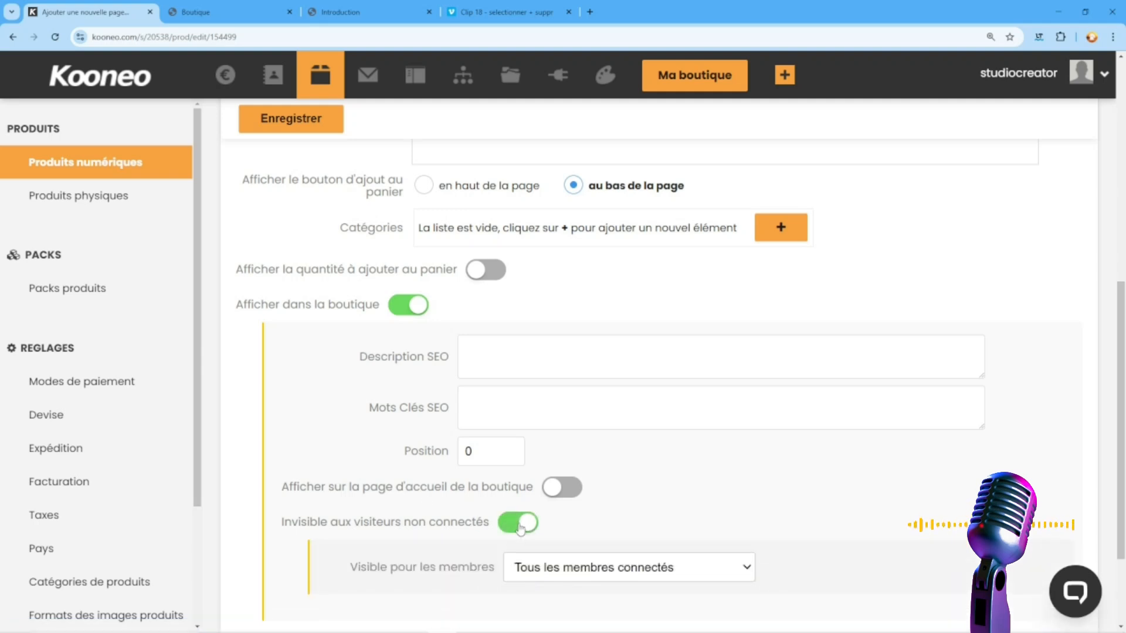
scroll(522, 527, down, 2)
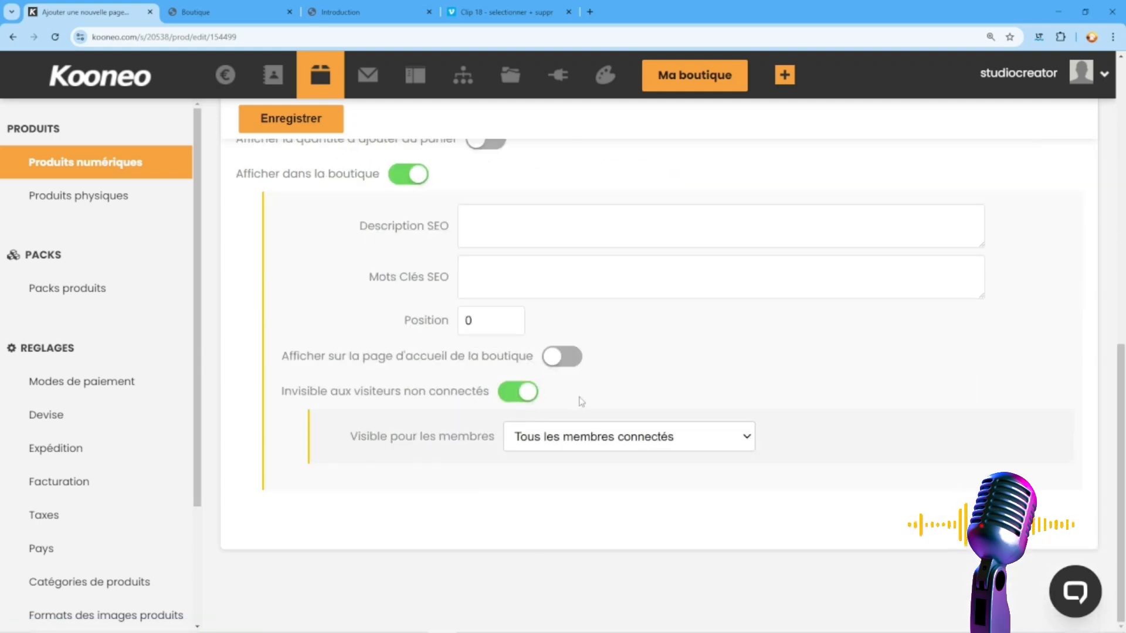
click(519, 392)
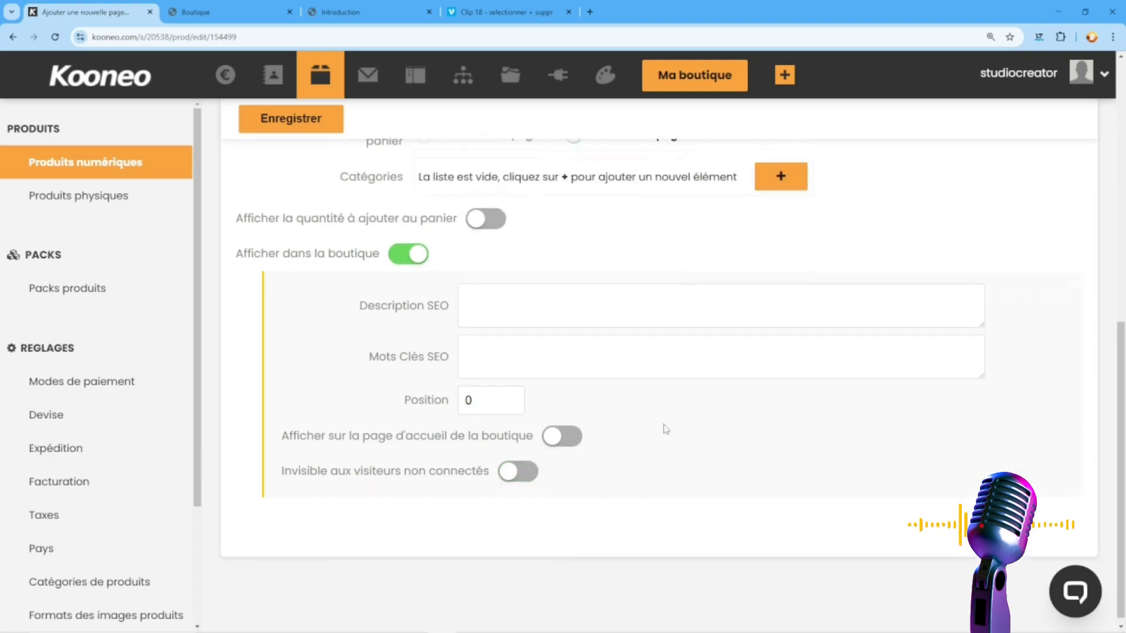
scroll(666, 430, up, 3)
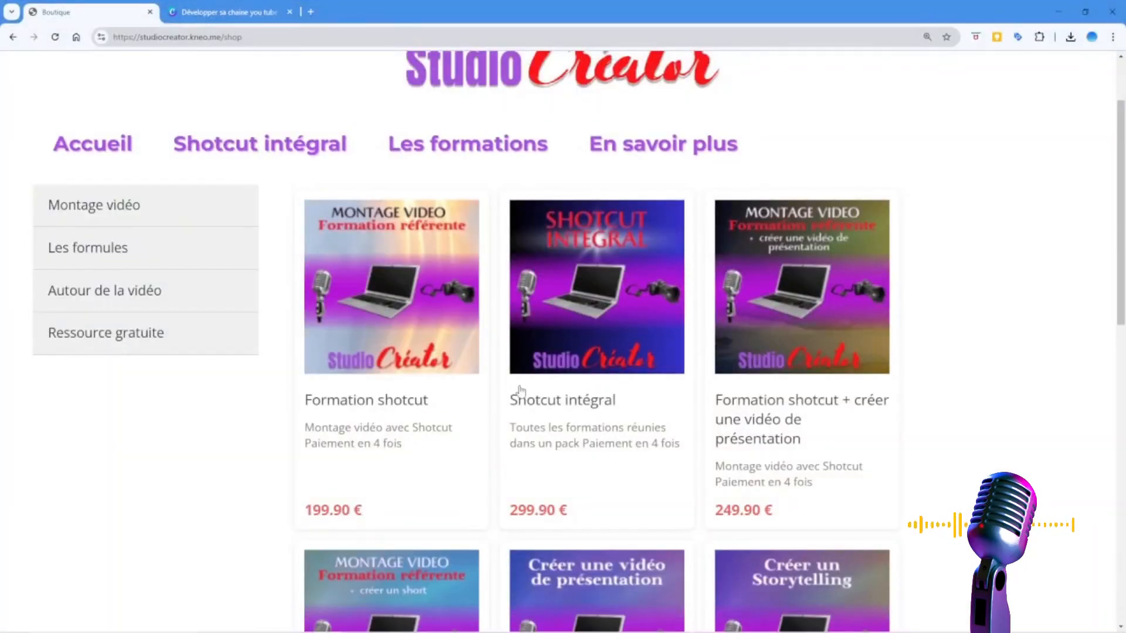
Open the "Formation shotcut" product in the online shop and examine its full description, module list, instalment notice and add-to-cart area.
click(398, 293)
scroll(598, 357, down, 10)
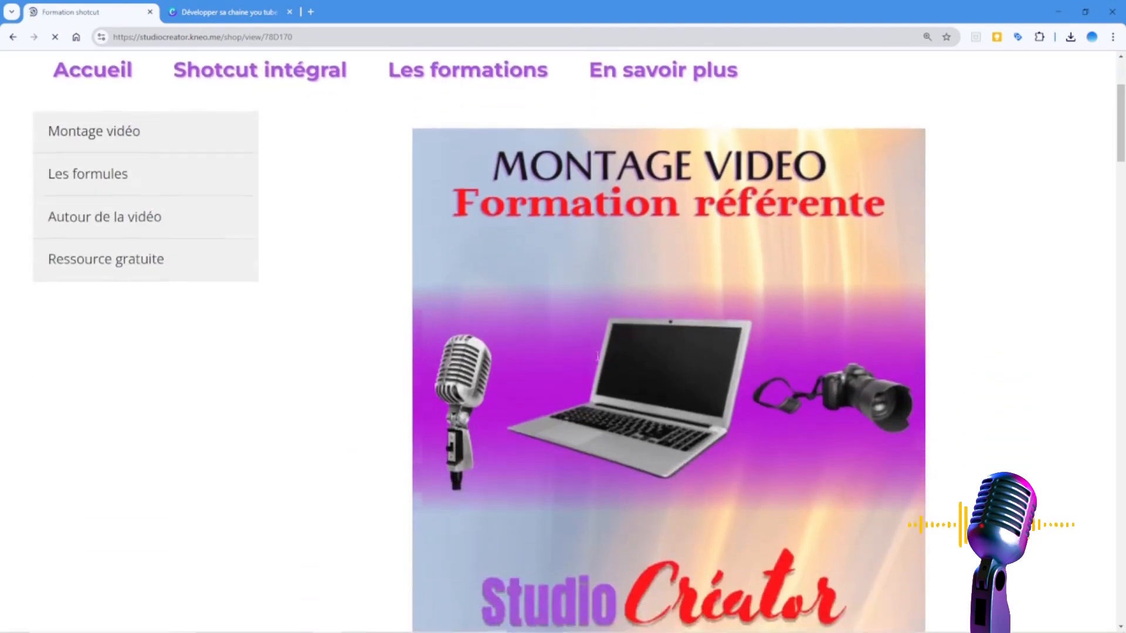
scroll(597, 357, down, 9)
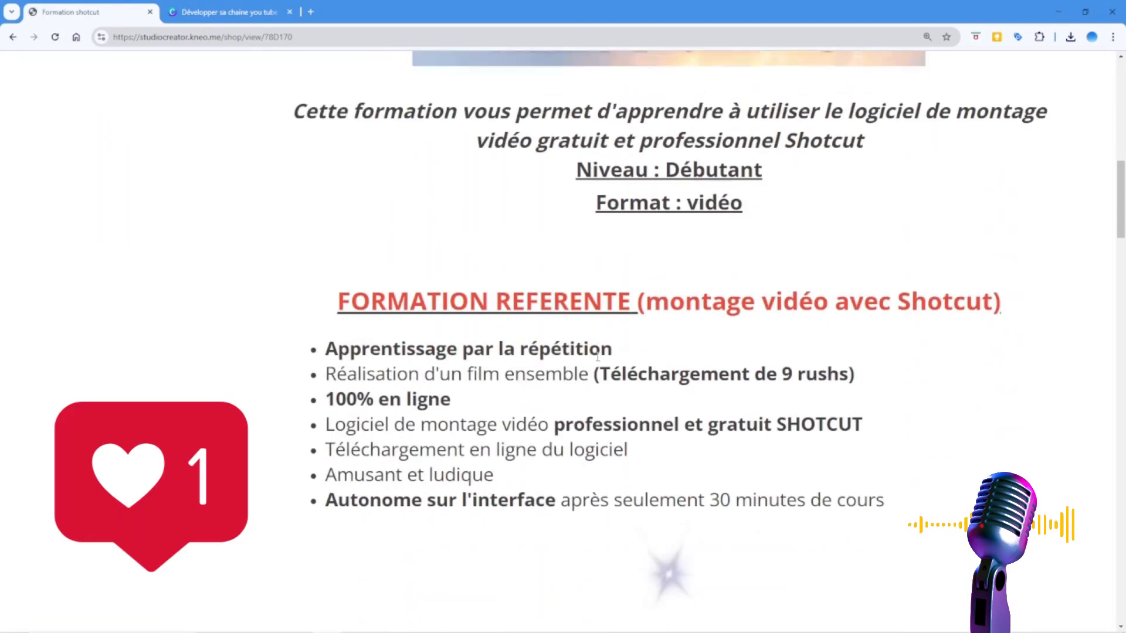
scroll(598, 360, down, 13)
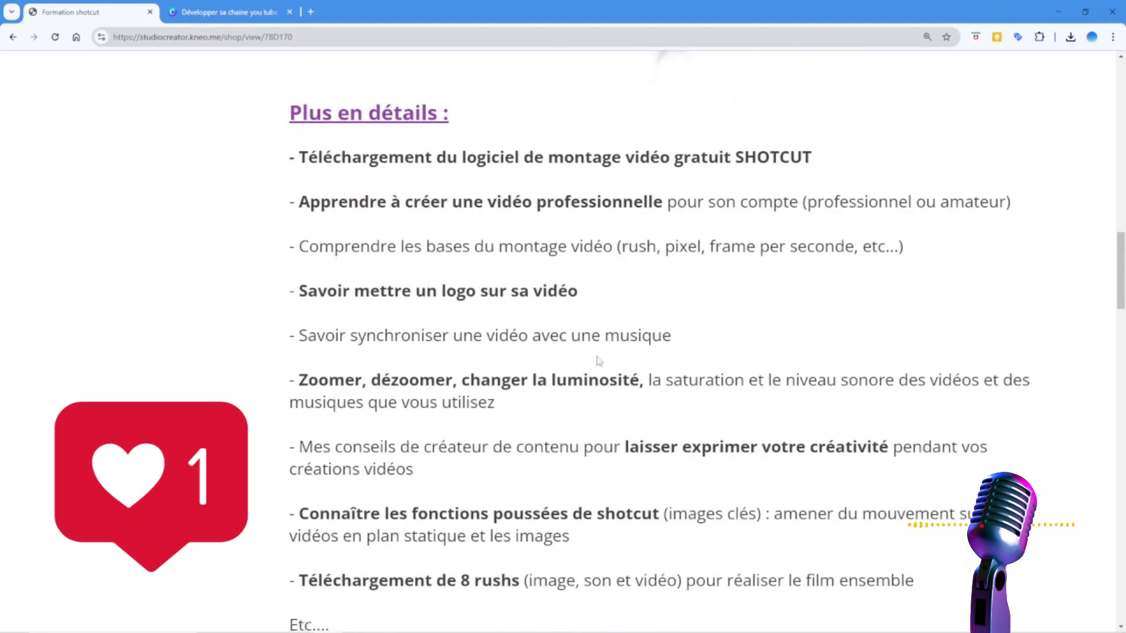
scroll(598, 360, down, 10)
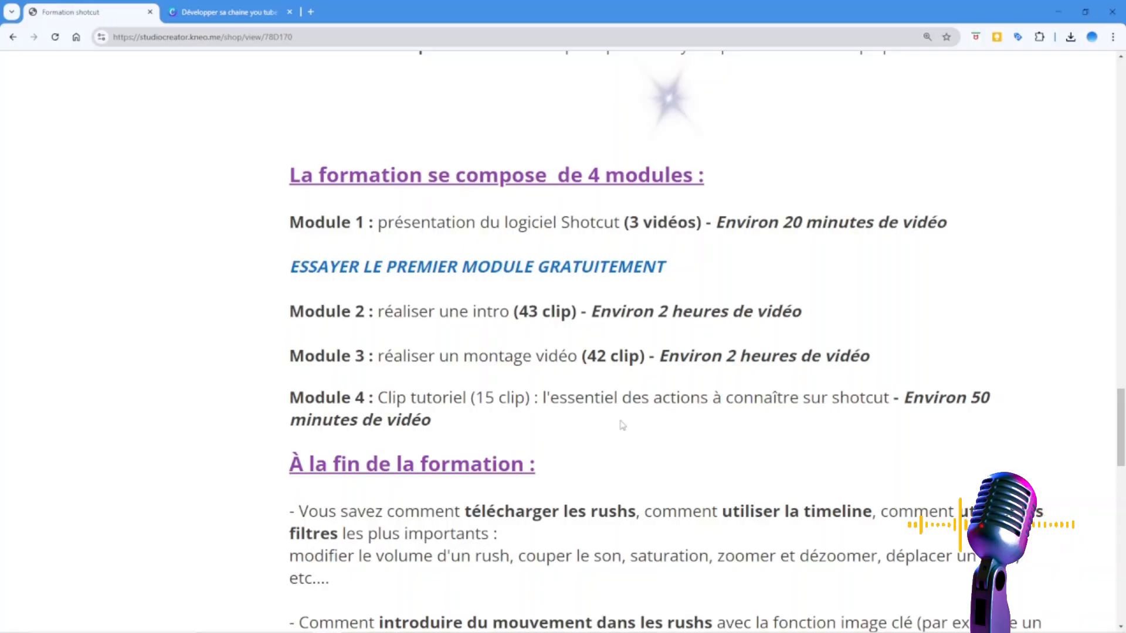
scroll(702, 421, down, 5)
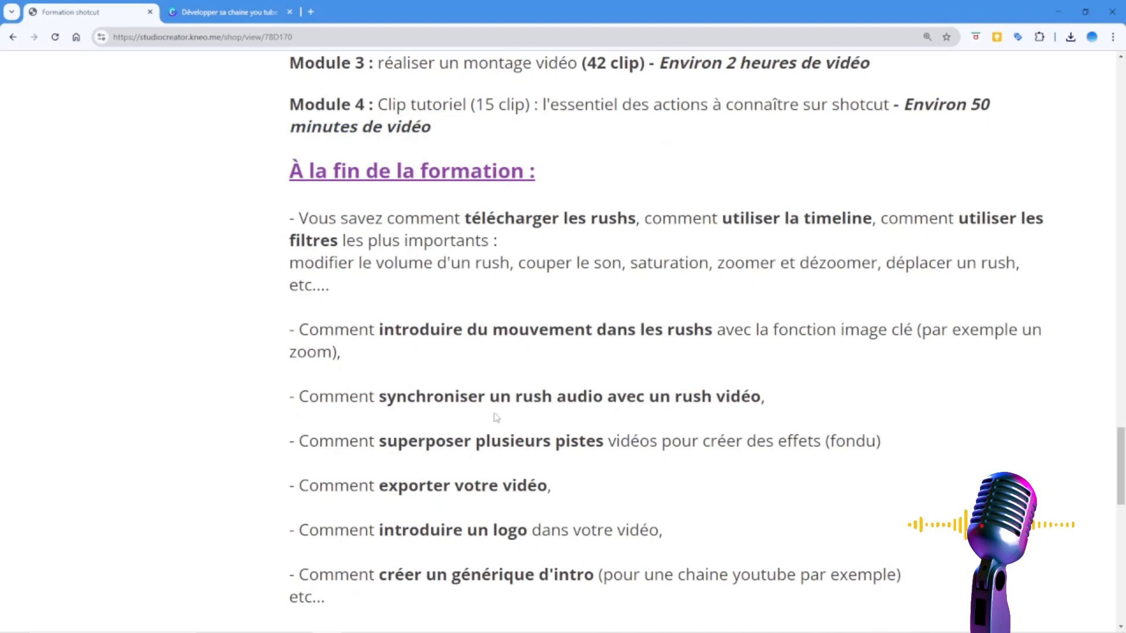
scroll(403, 464, down, 10)
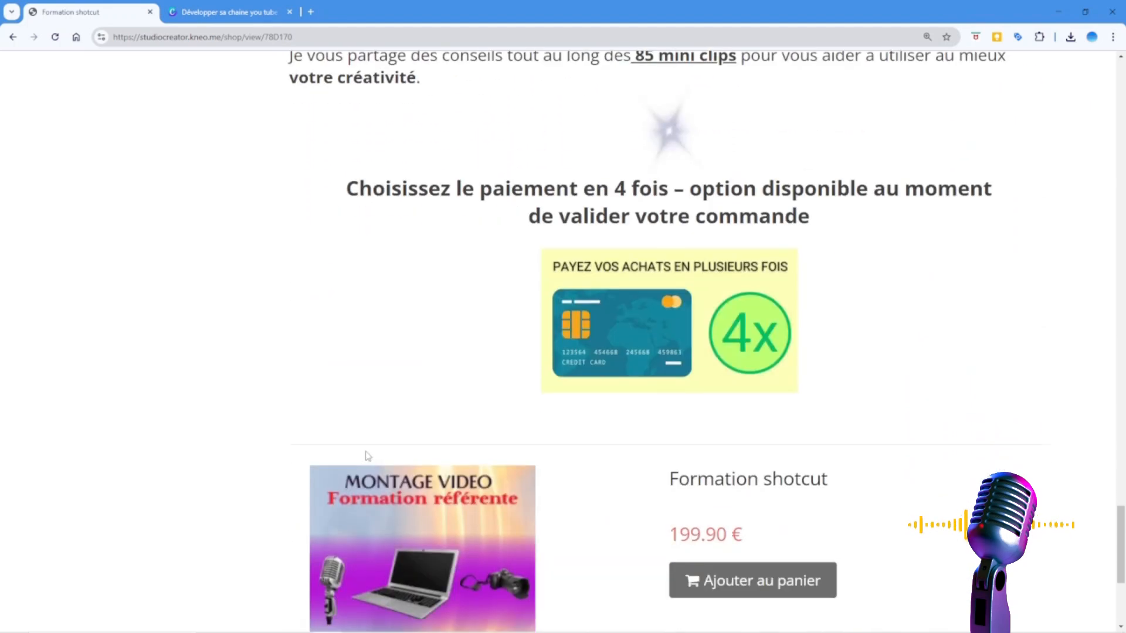
scroll(367, 454, down, 3)
click(773, 358)
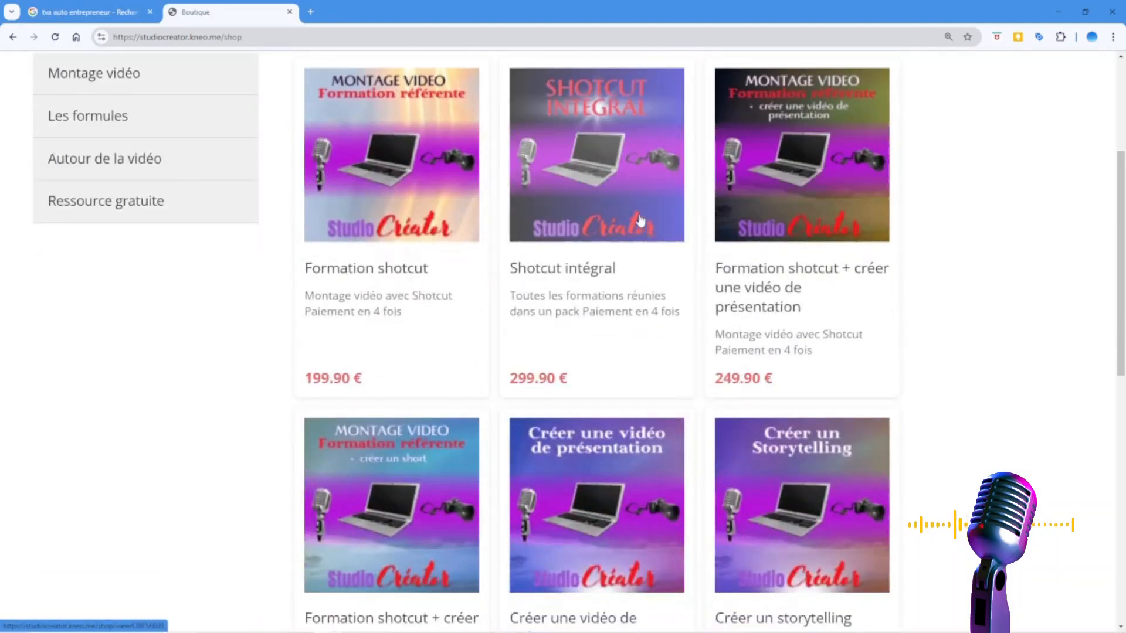
Open the "Shotcut intégral" pack in the online shop and examine its included courses, individual values, savings and instalment notice.
click(641, 219)
scroll(653, 302, down, 6)
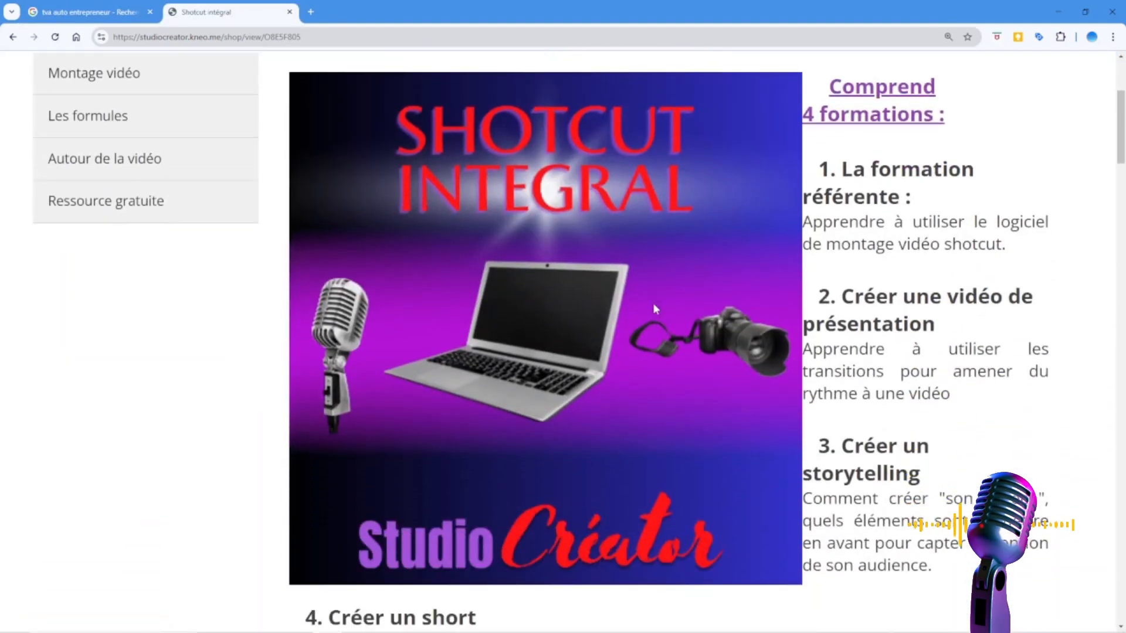
scroll(653, 303, down, 10)
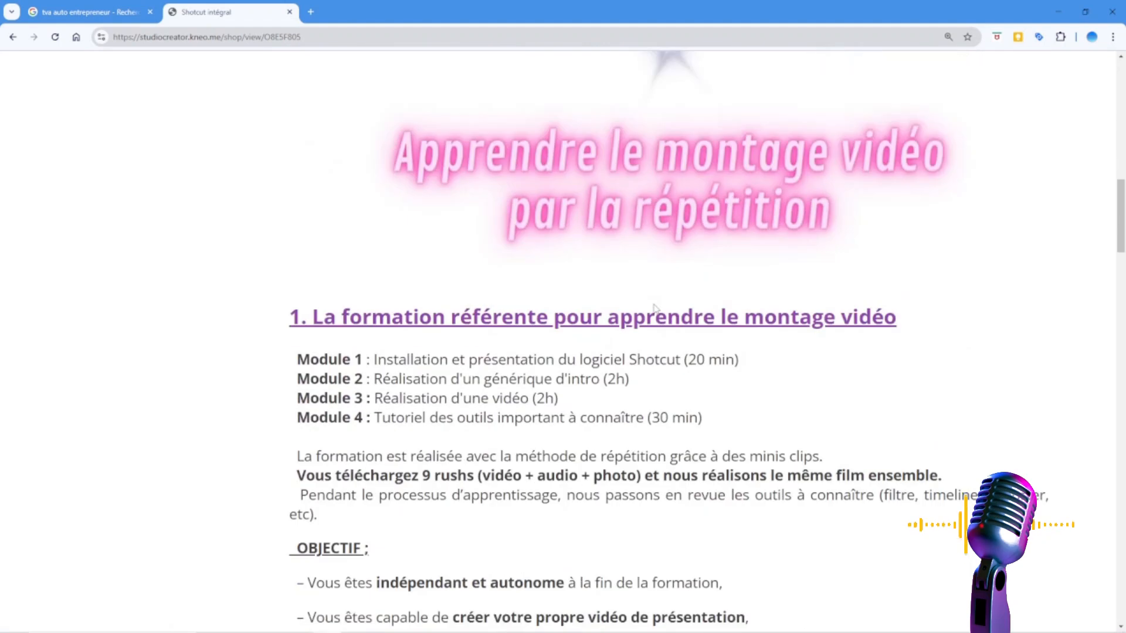
scroll(654, 304, down, 11)
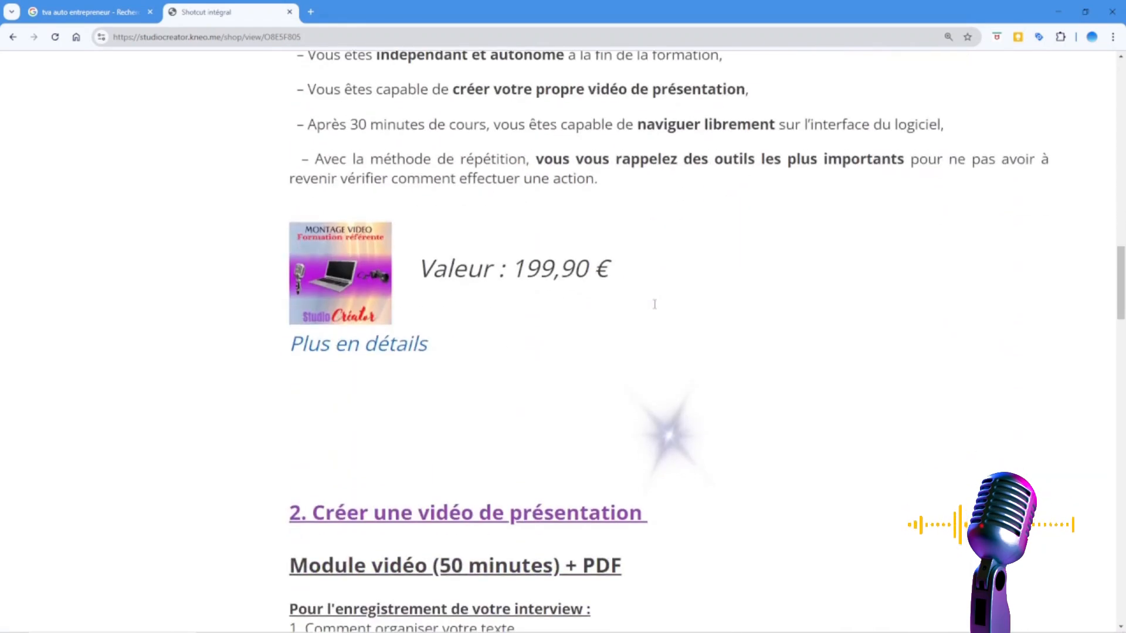
scroll(654, 304, down, 12)
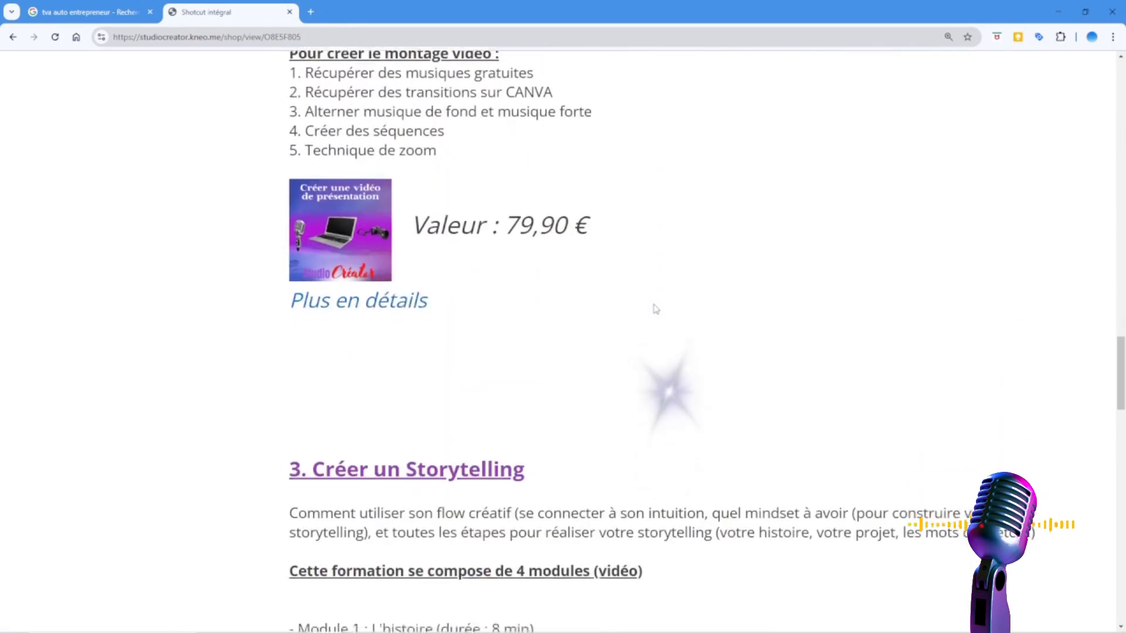
scroll(656, 309, down, 12)
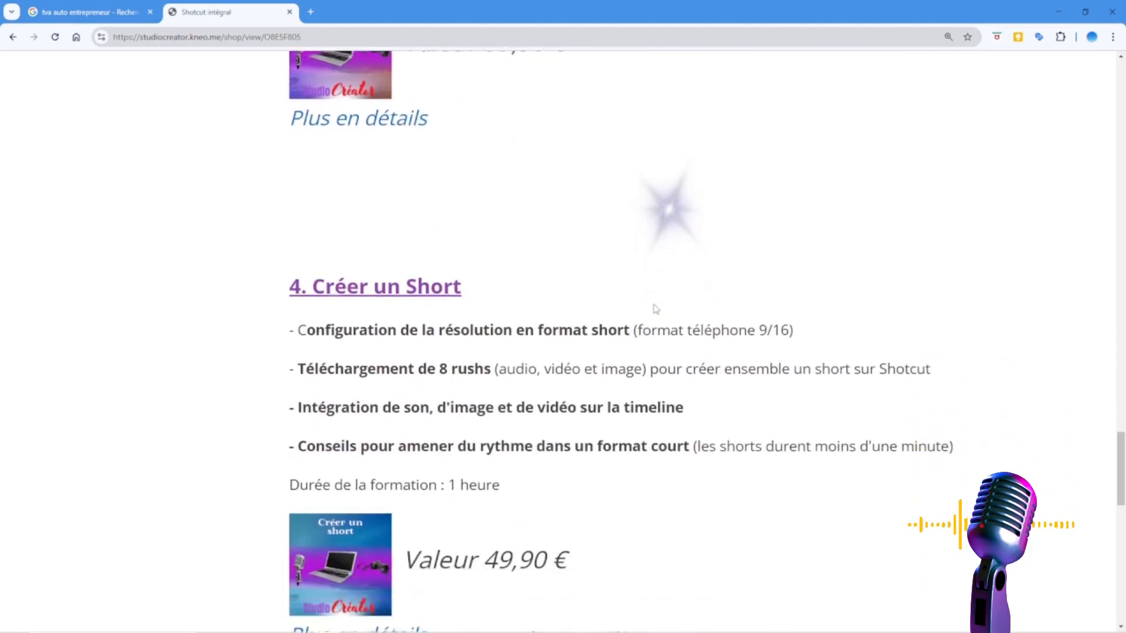
scroll(655, 309, down, 10)
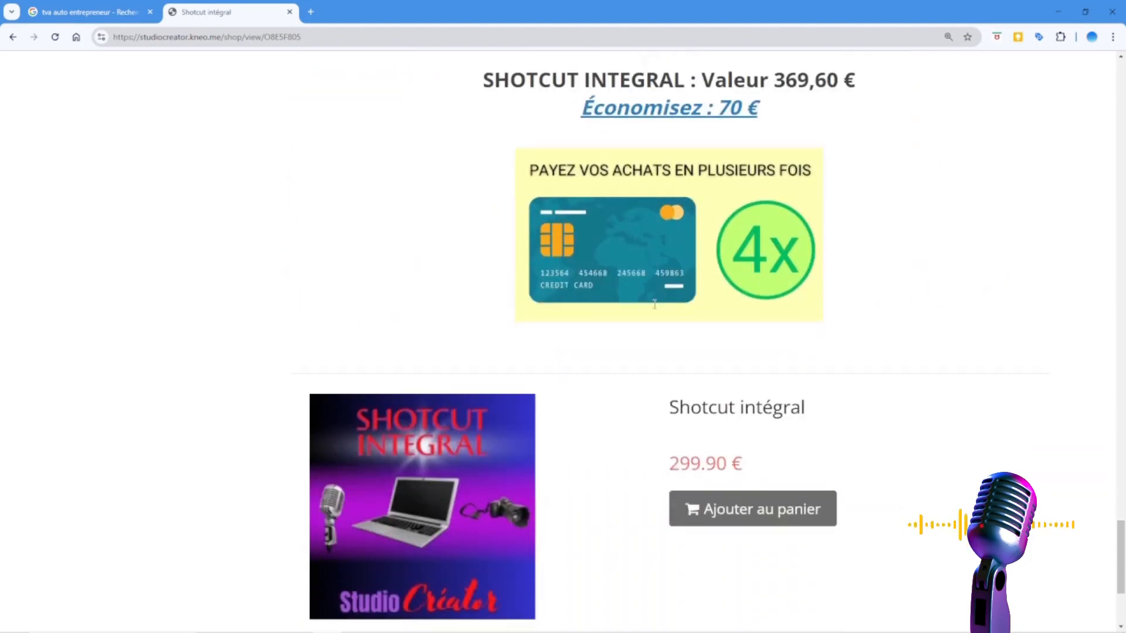